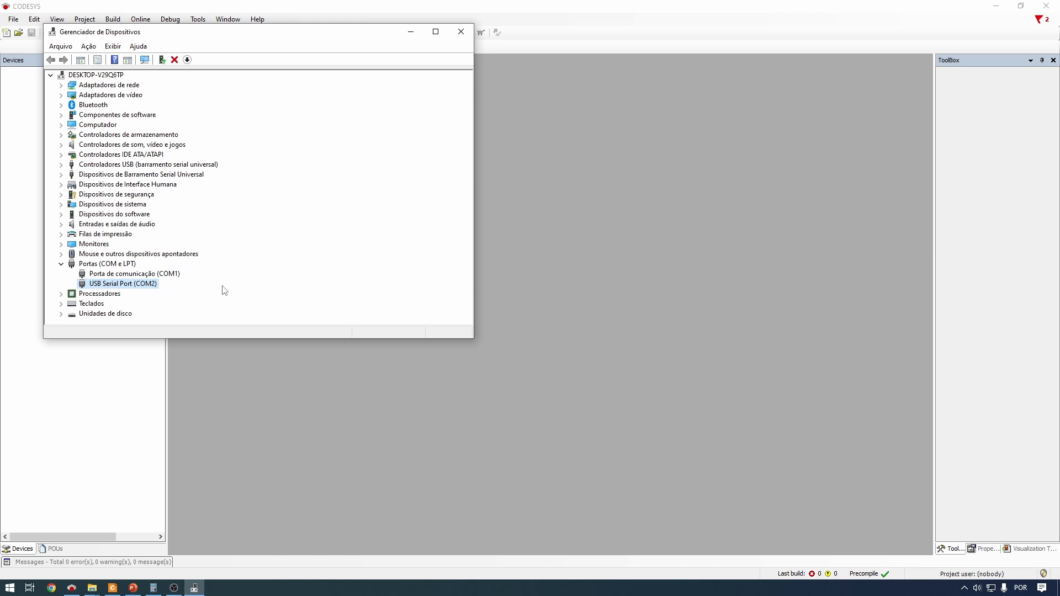
Close Device Manager after confirming the USB Serial Port on COM2
click(465, 33)
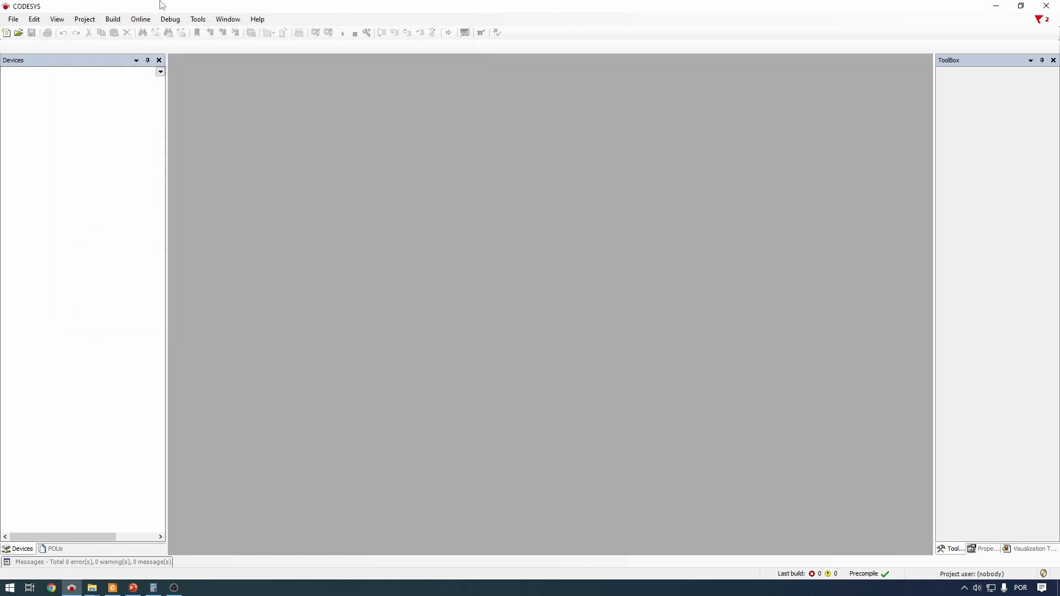
Create a new Standard project named Aula6-Teste_Modbus_CFW500
click(17, 21)
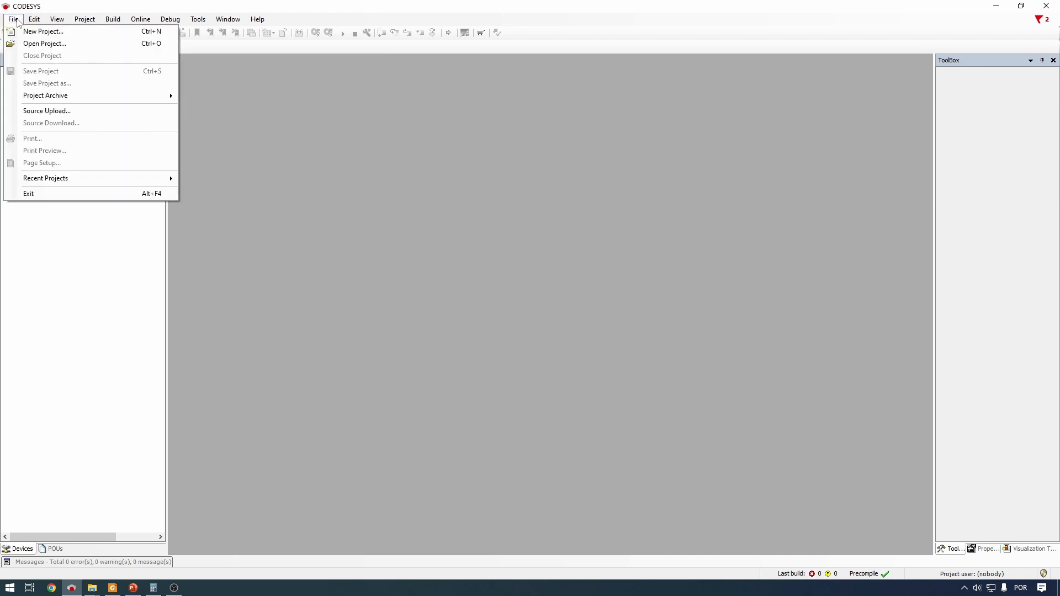
click(43, 31)
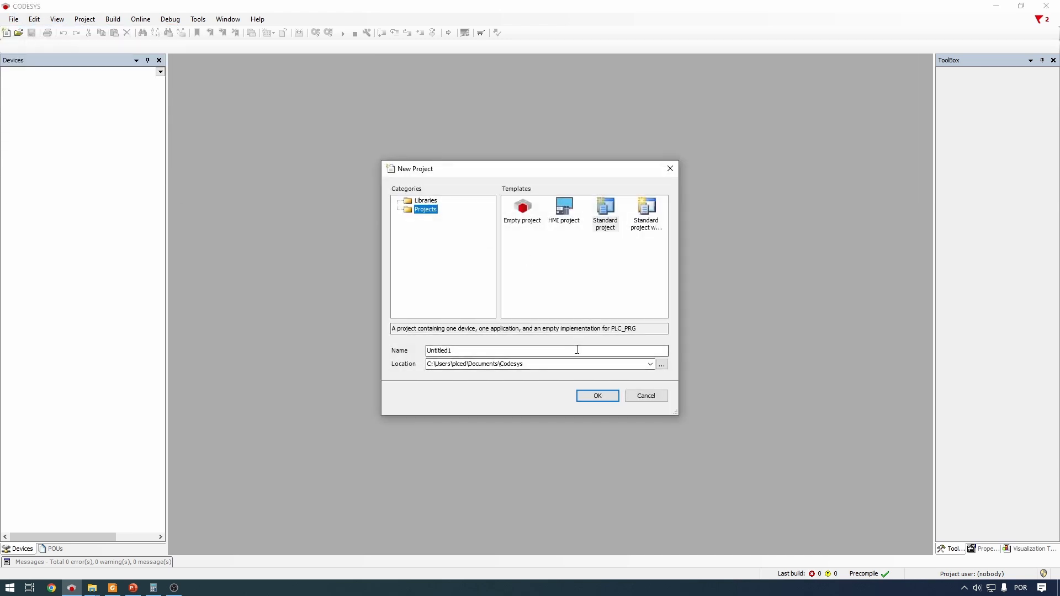
drag(577, 350, 331, 343)
text(Aul)
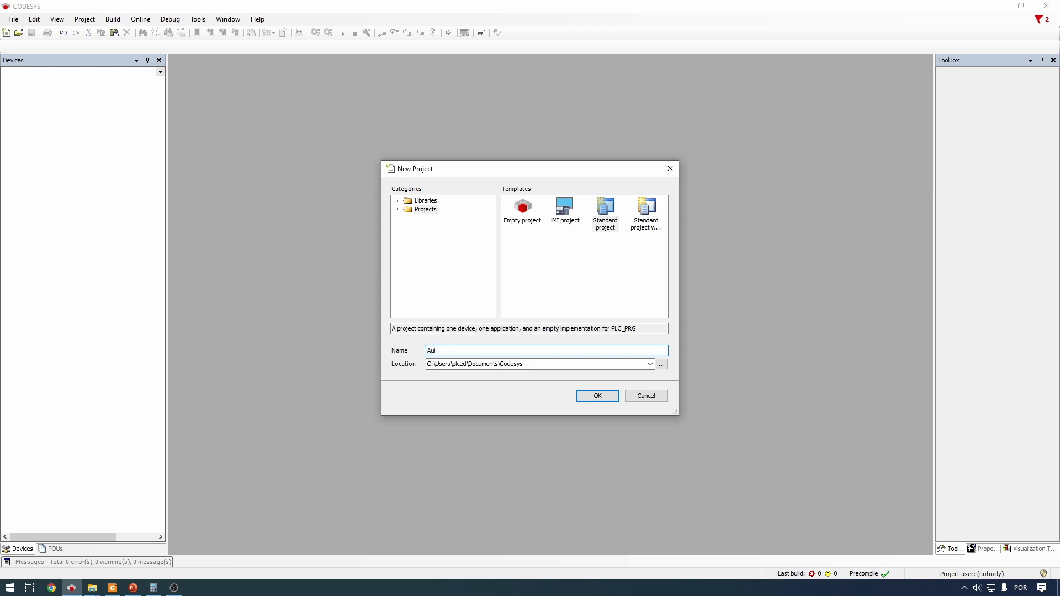
text(a6-Teste_Modbus_CFW500)
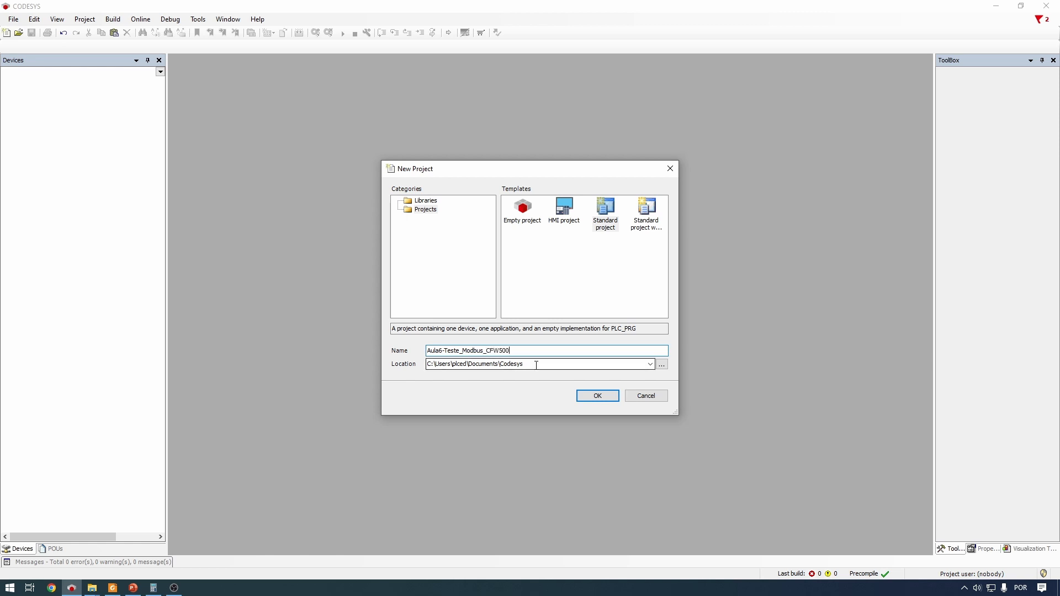
click(536, 365)
click(605, 217)
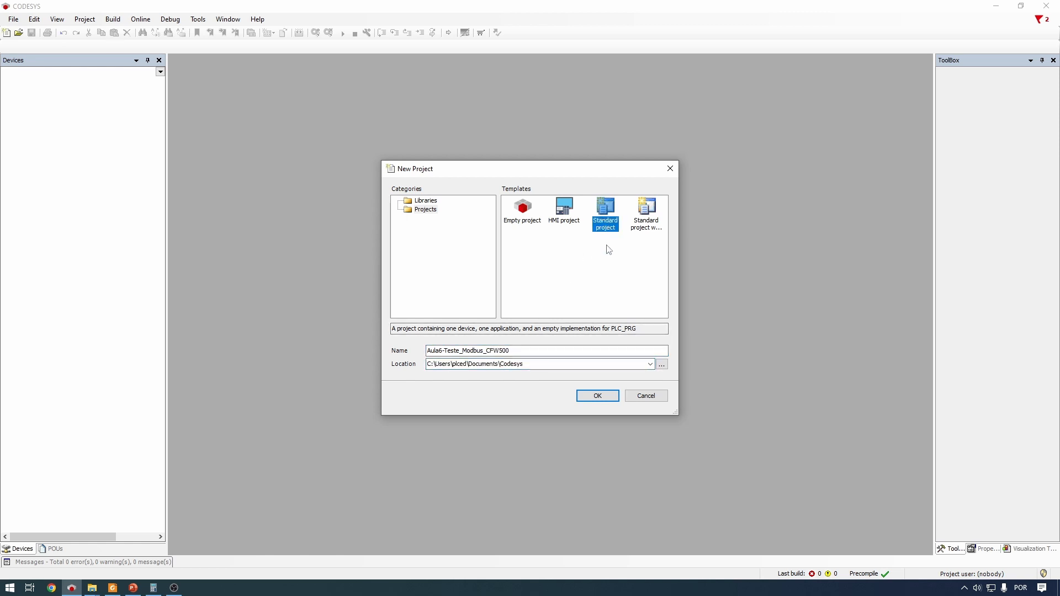
click(602, 401)
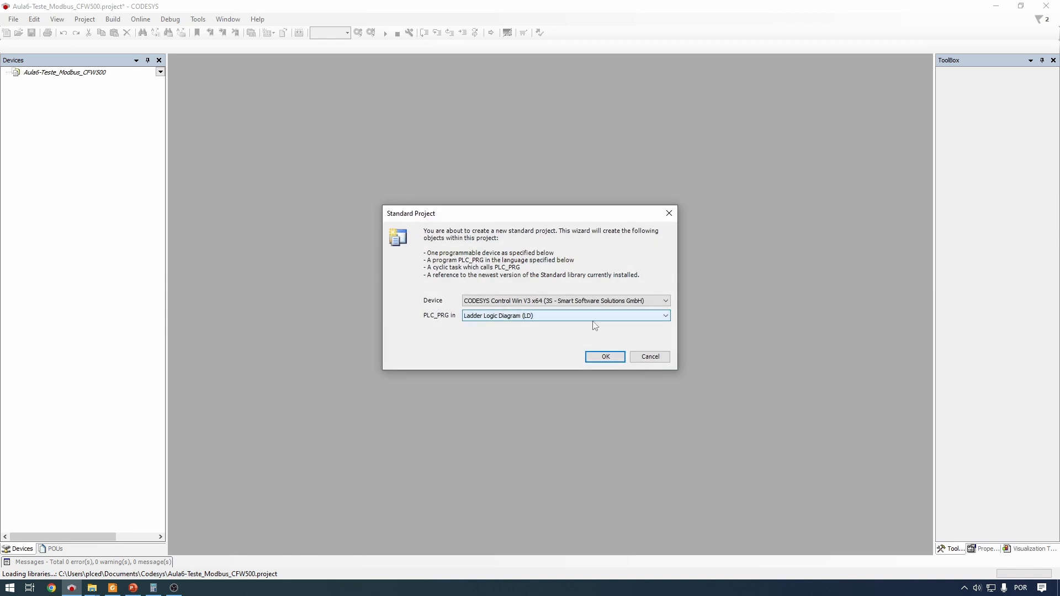
Keep CODESYS Control Win V3 x64 as device and Ladder Logic Diagram for PLC_PRG, and confirm
click(595, 303)
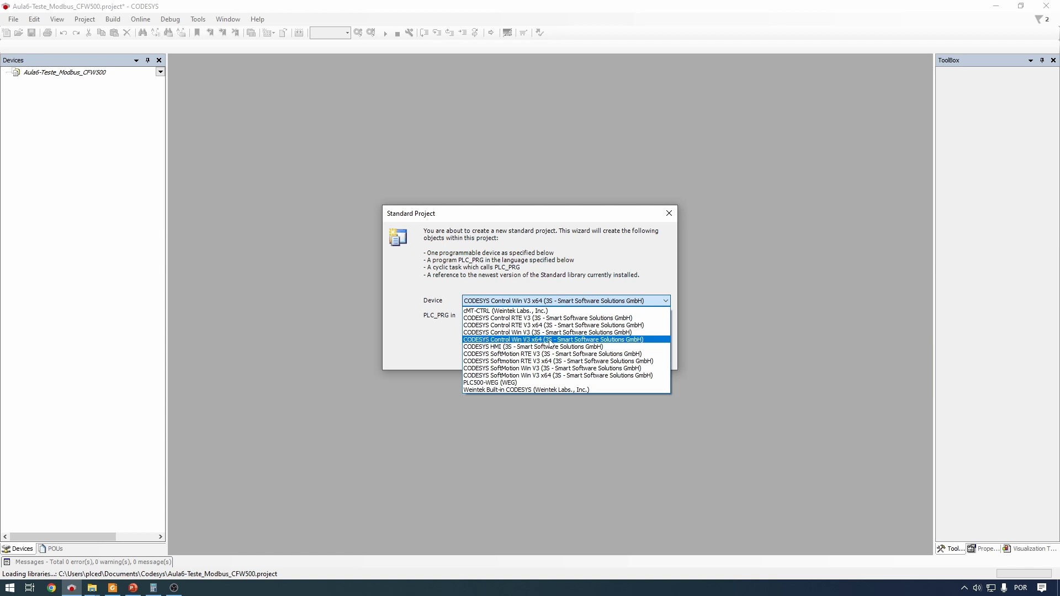
click(549, 340)
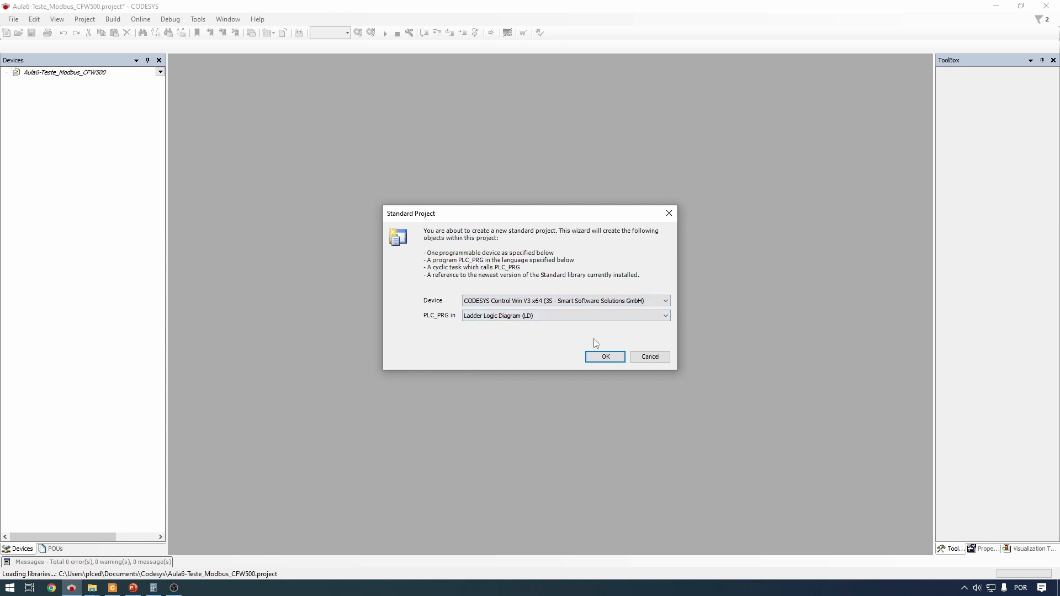
click(606, 356)
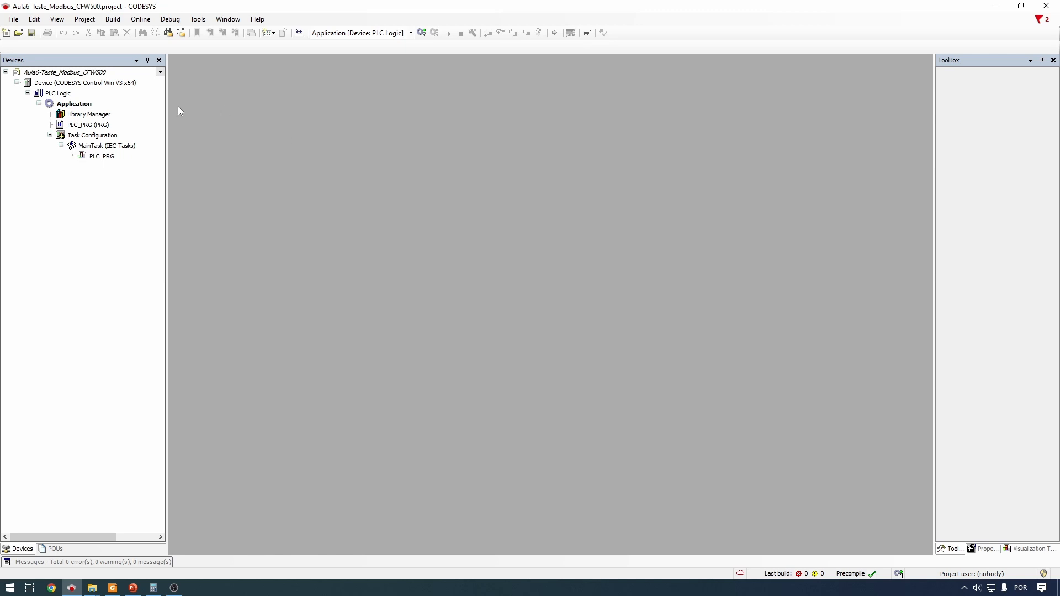
Add a Modbus COM device from Fieldbuses > Modbus > Modbus Serial Port under the PLC device
click(90, 83)
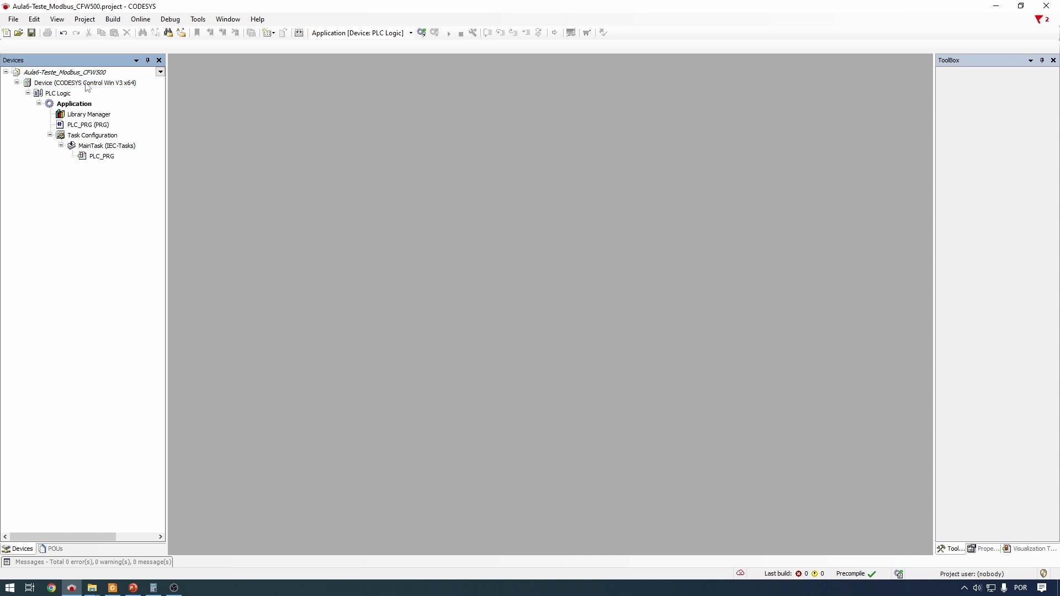
right_click(87, 87)
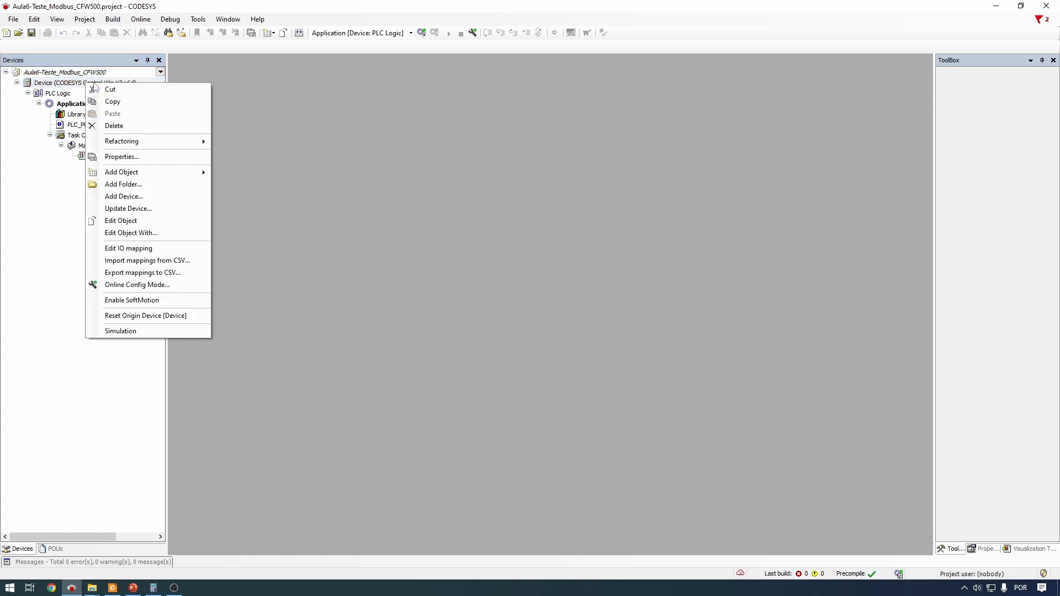
click(123, 198)
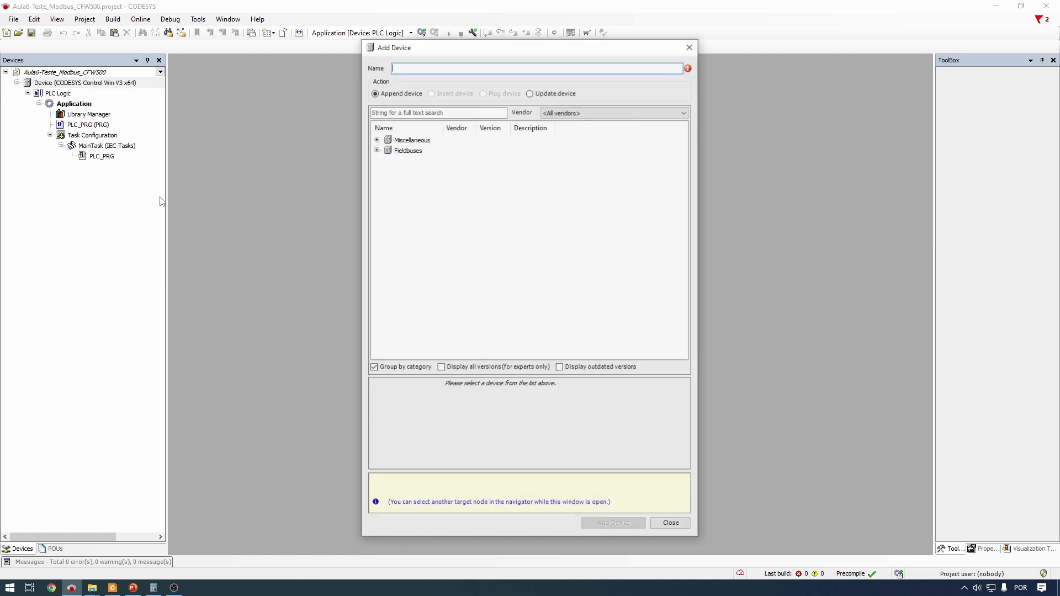
click(377, 151)
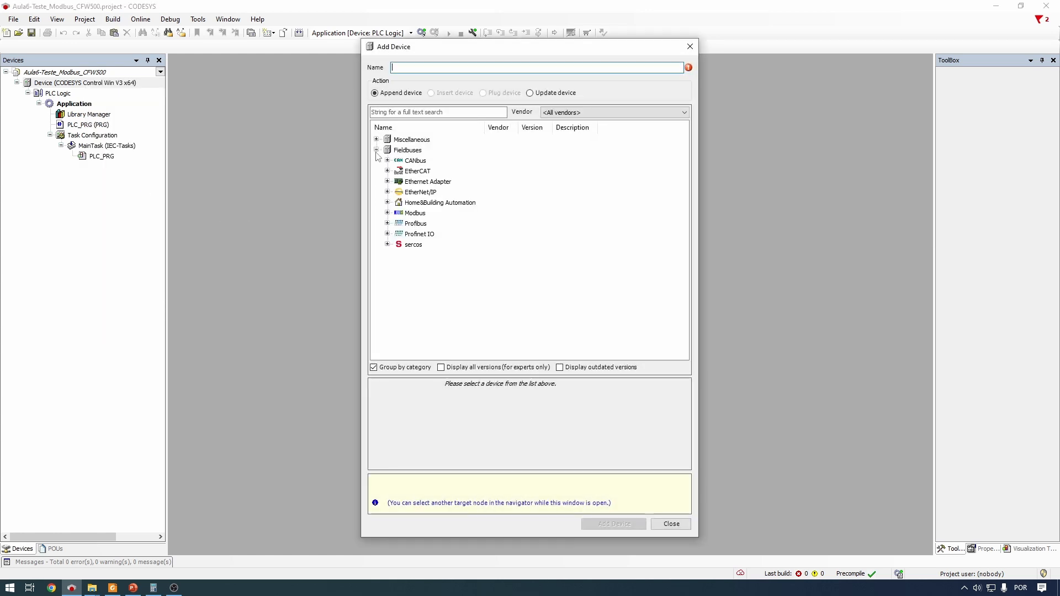
click(387, 213)
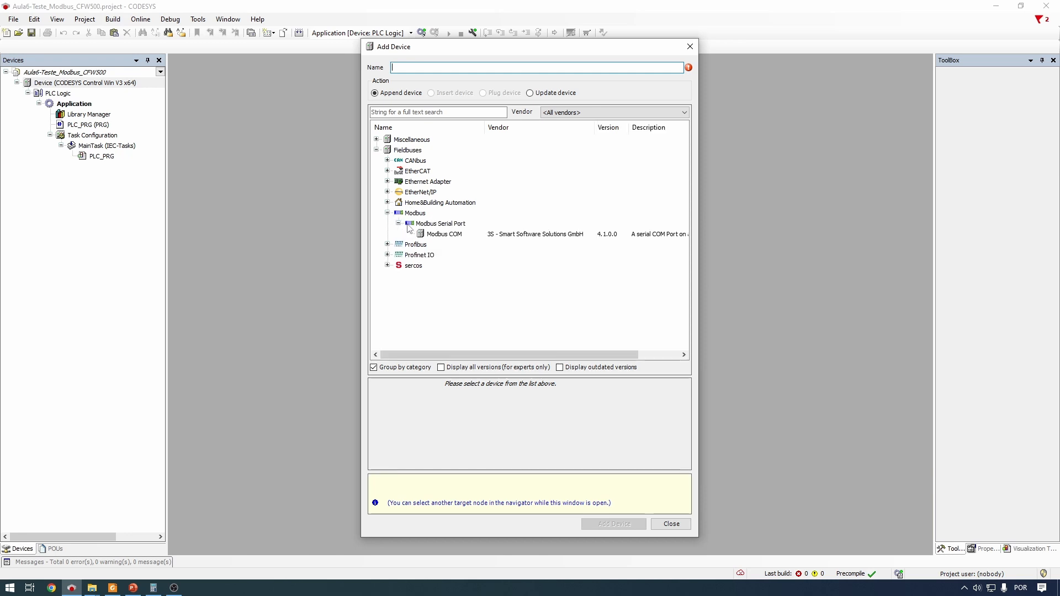
click(398, 224)
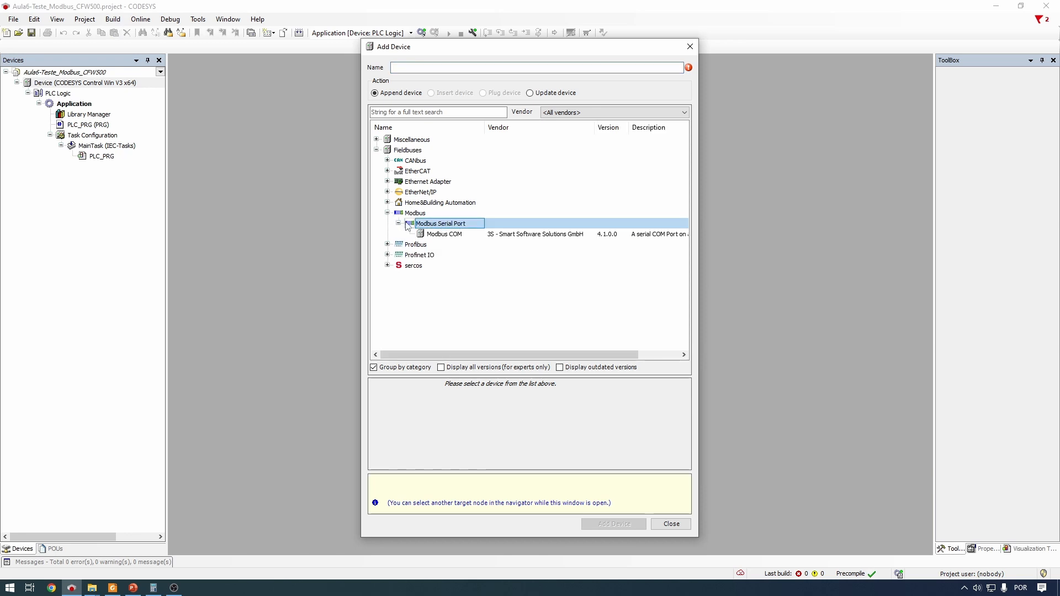
click(447, 236)
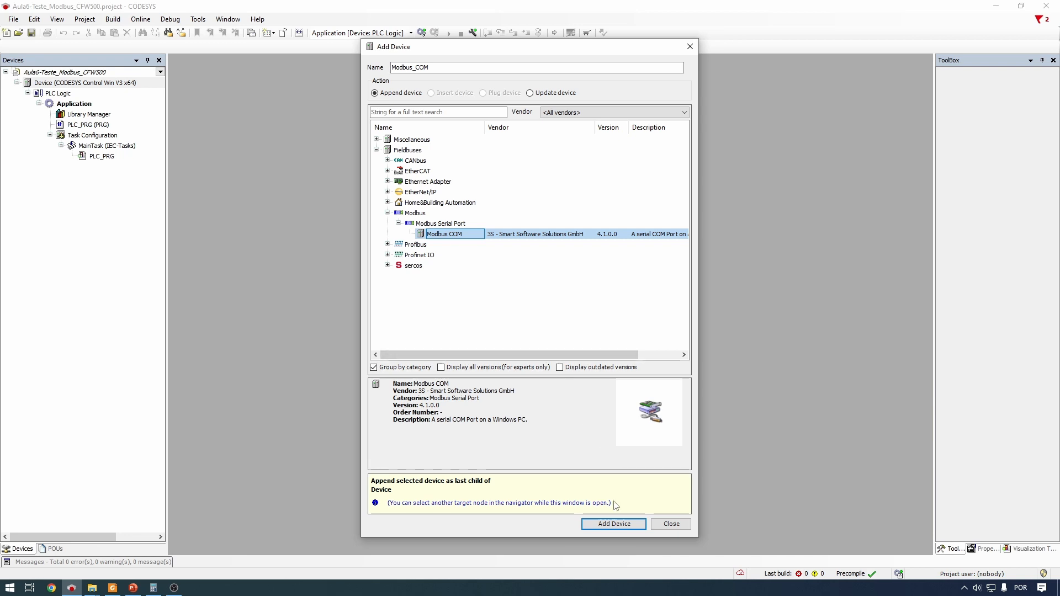
click(621, 528)
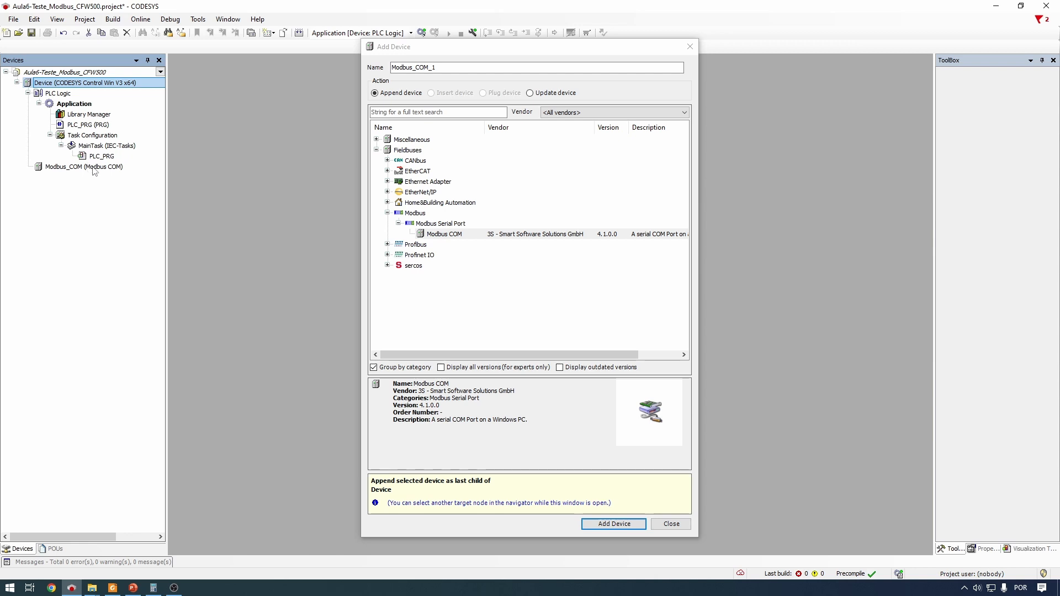
click(133, 206)
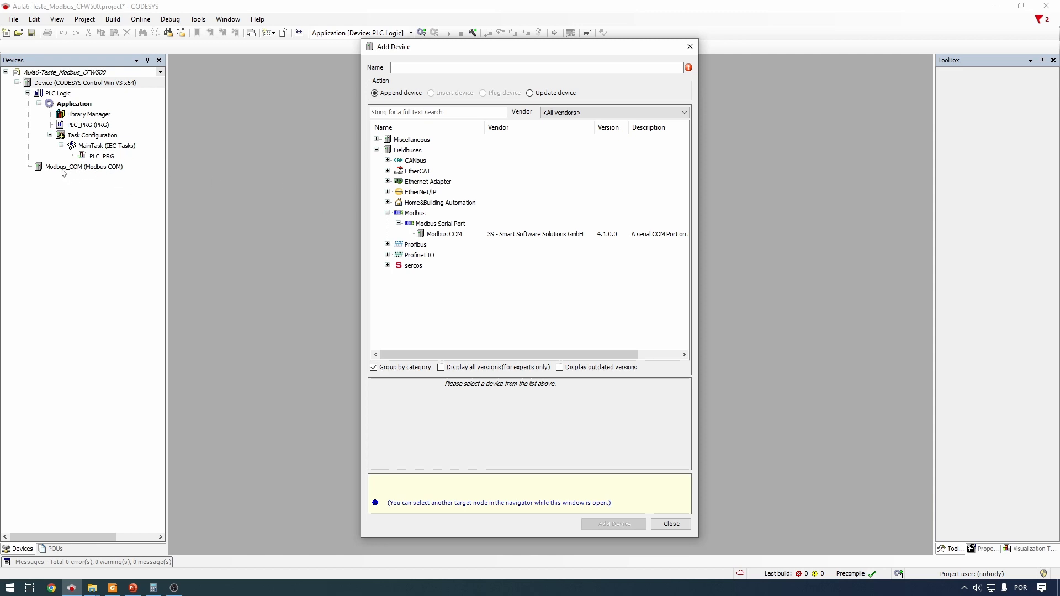
Add a Modbus Master, COM Port device under Modbus_COM
click(81, 167)
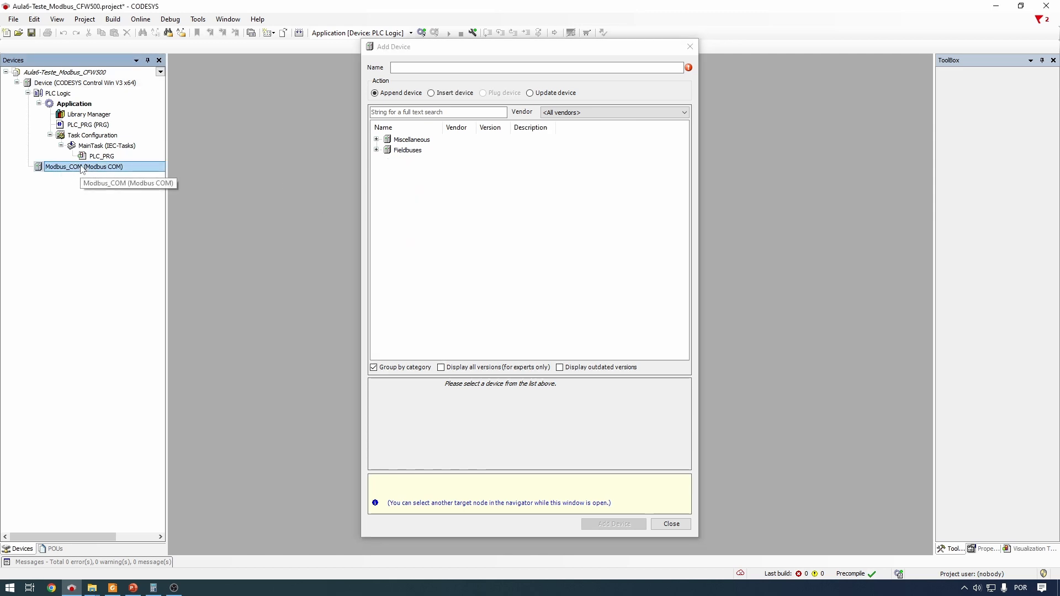
click(377, 150)
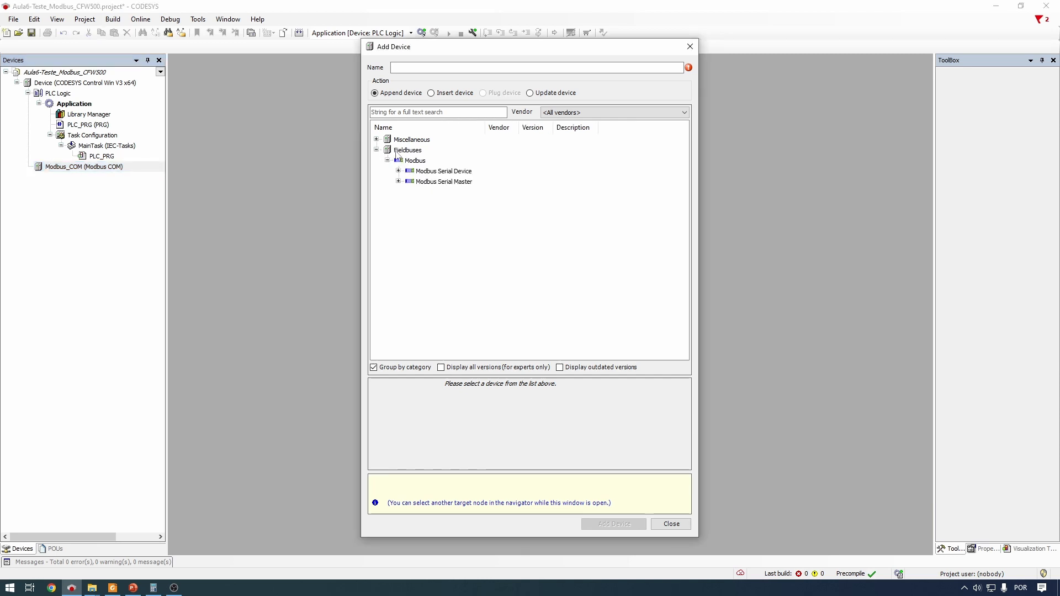
click(387, 161)
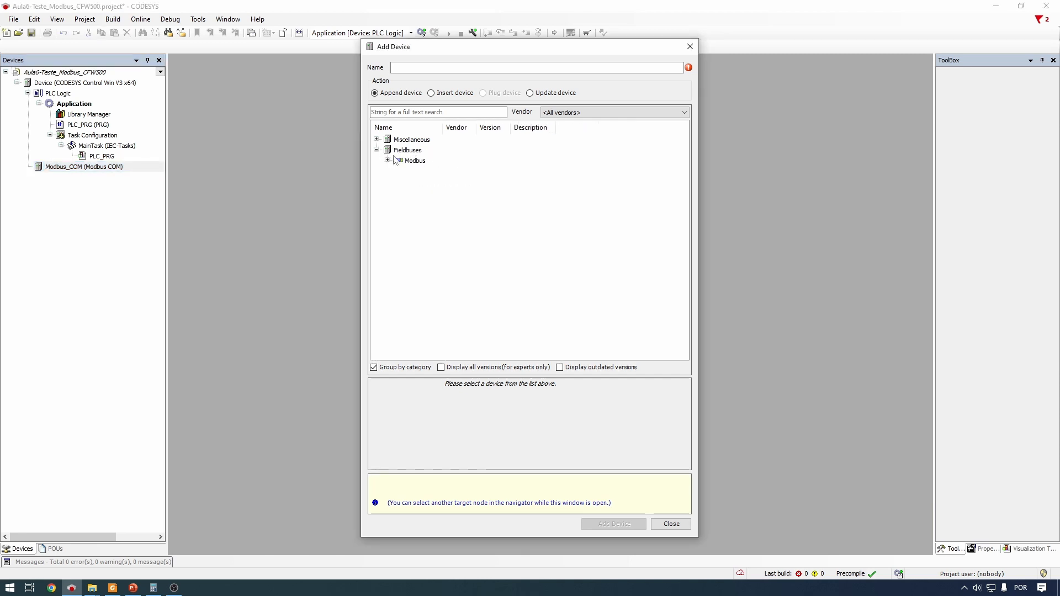
click(387, 161)
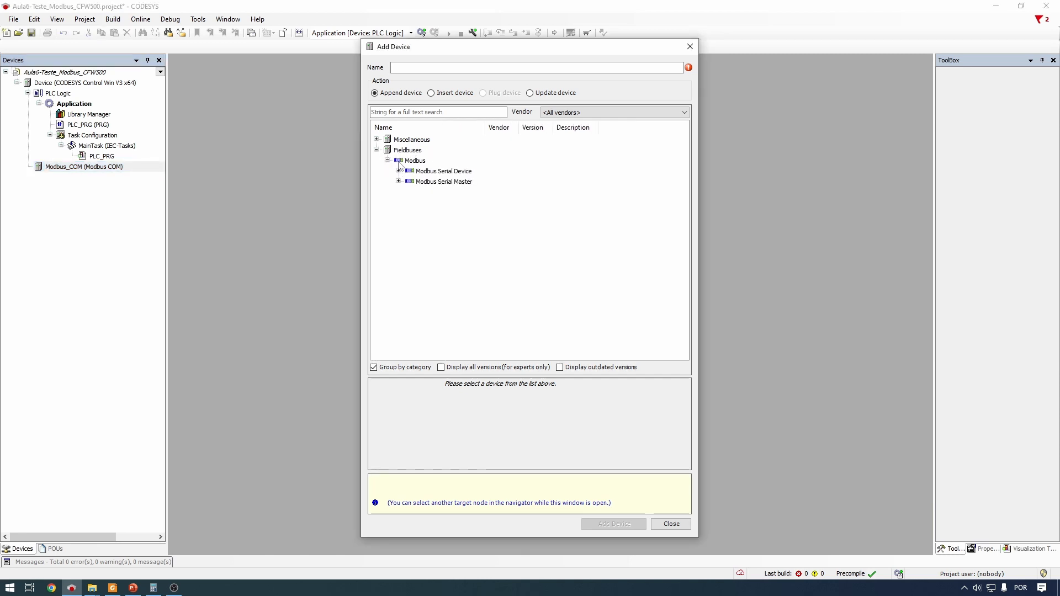
click(454, 186)
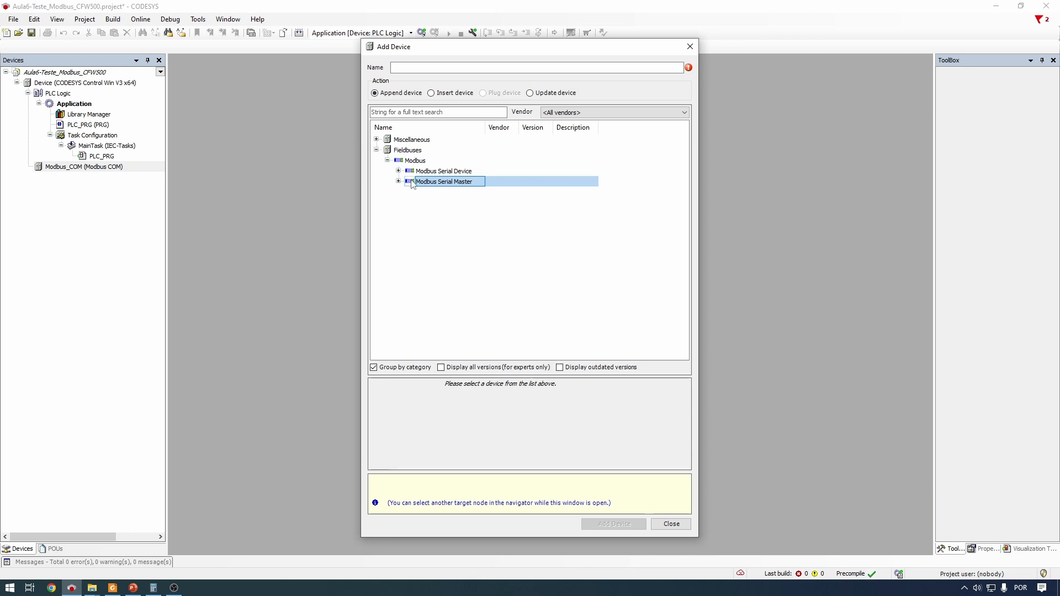
click(434, 173)
click(449, 183)
click(399, 183)
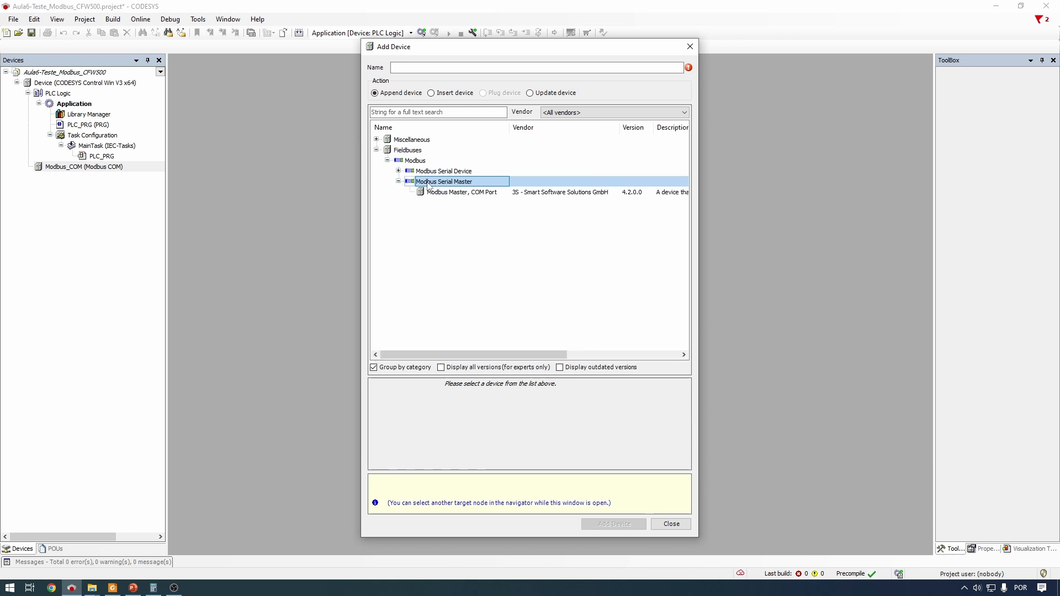
click(446, 193)
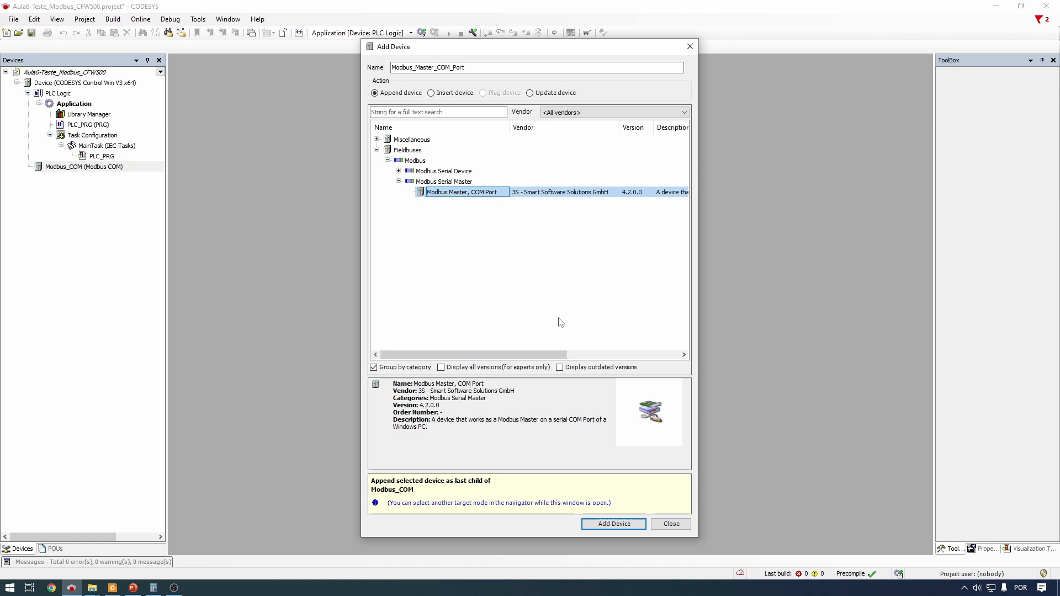
click(613, 523)
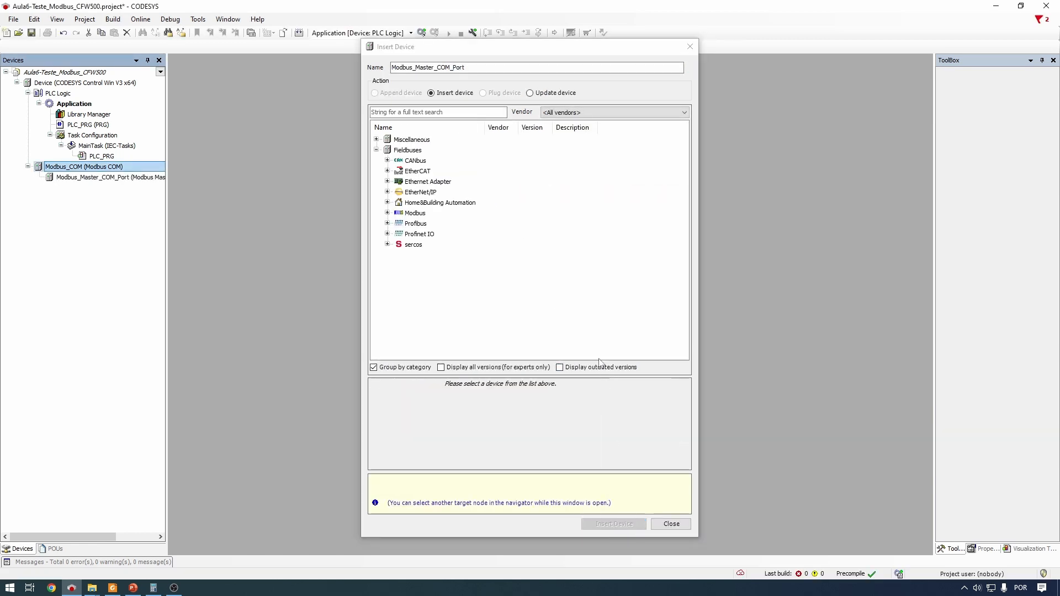
Add a Modbus Slave, COM Port device beneath the master port, then close the Add Device window
click(119, 177)
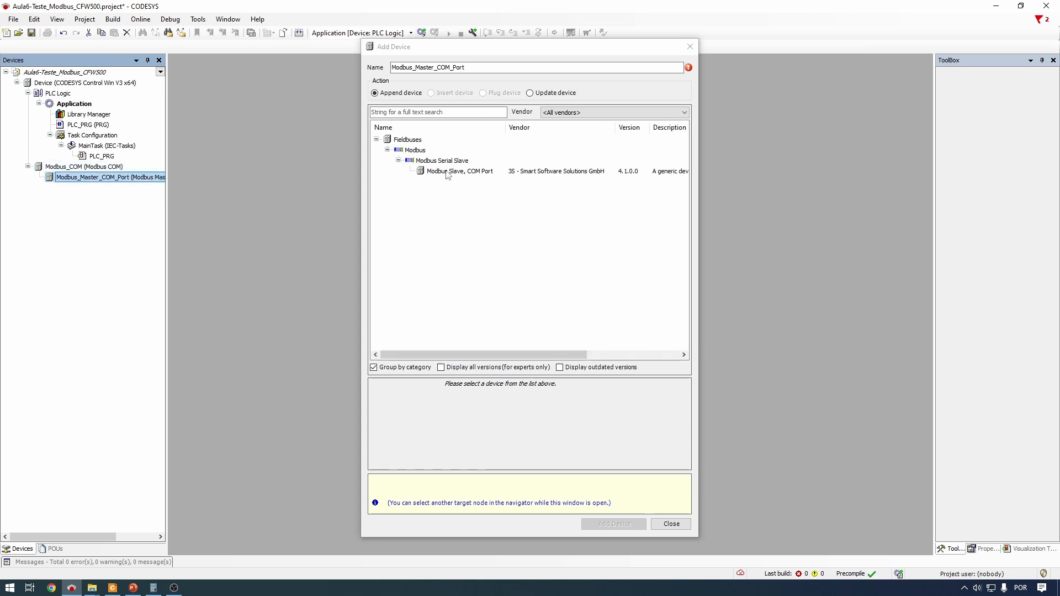
click(477, 174)
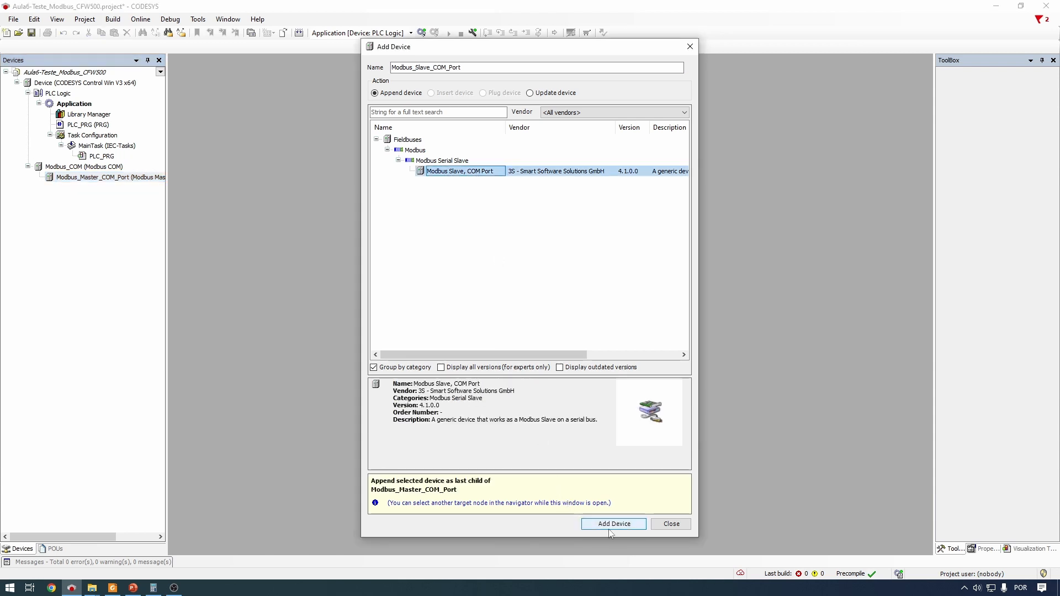
click(627, 527)
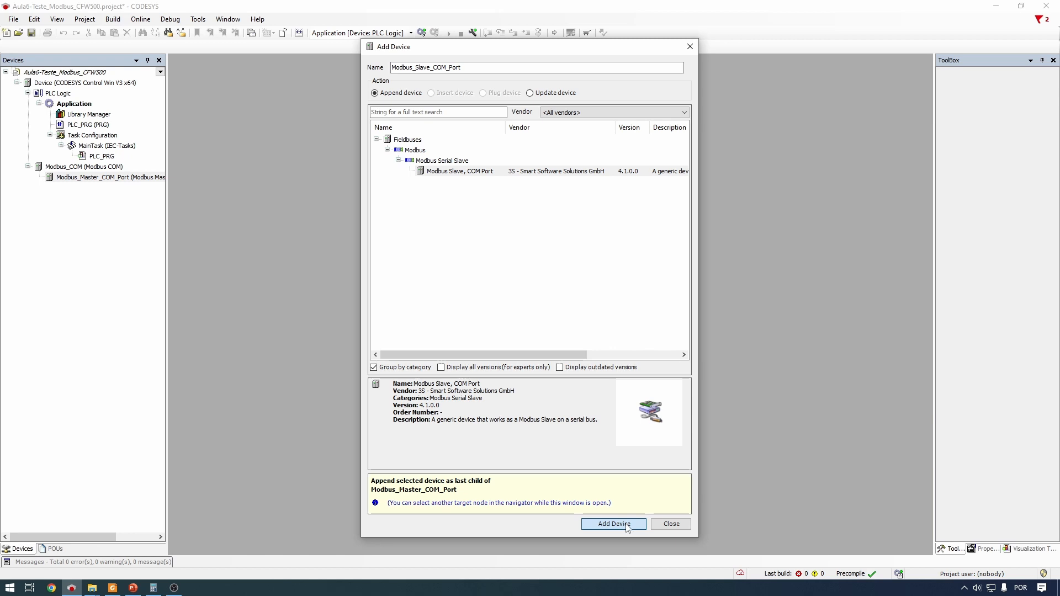
click(668, 526)
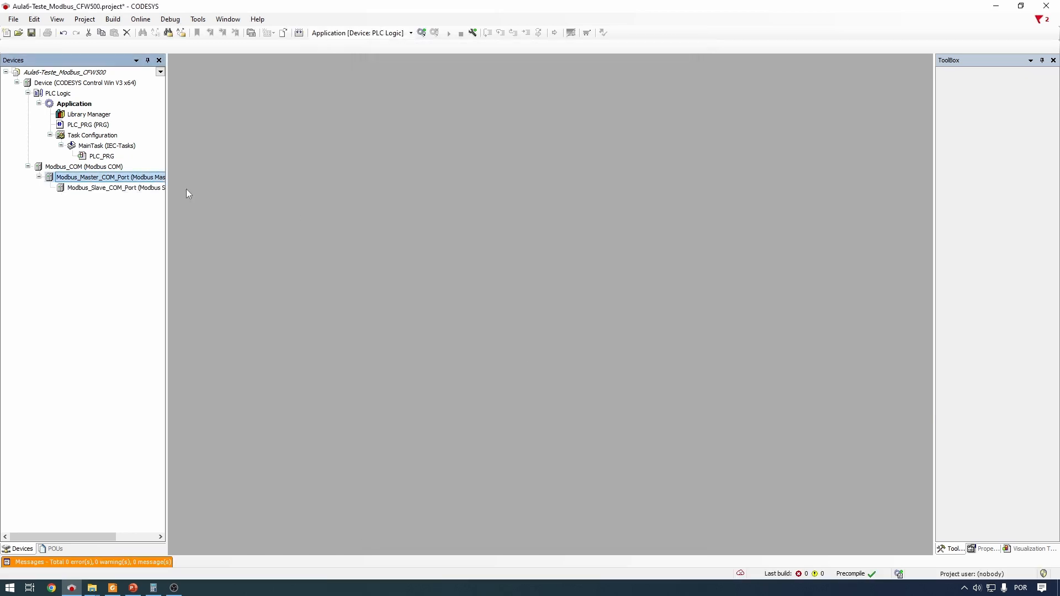
Rename Modbus_COM to RS485 with Refactoring > Rename, applying it project-wide
click(117, 167)
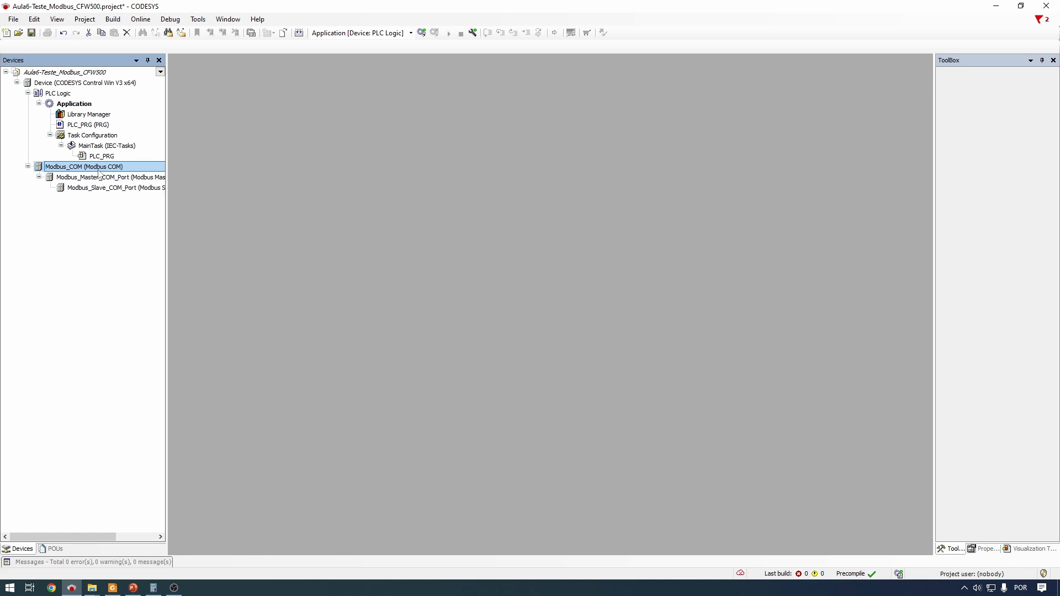
right_click(99, 169)
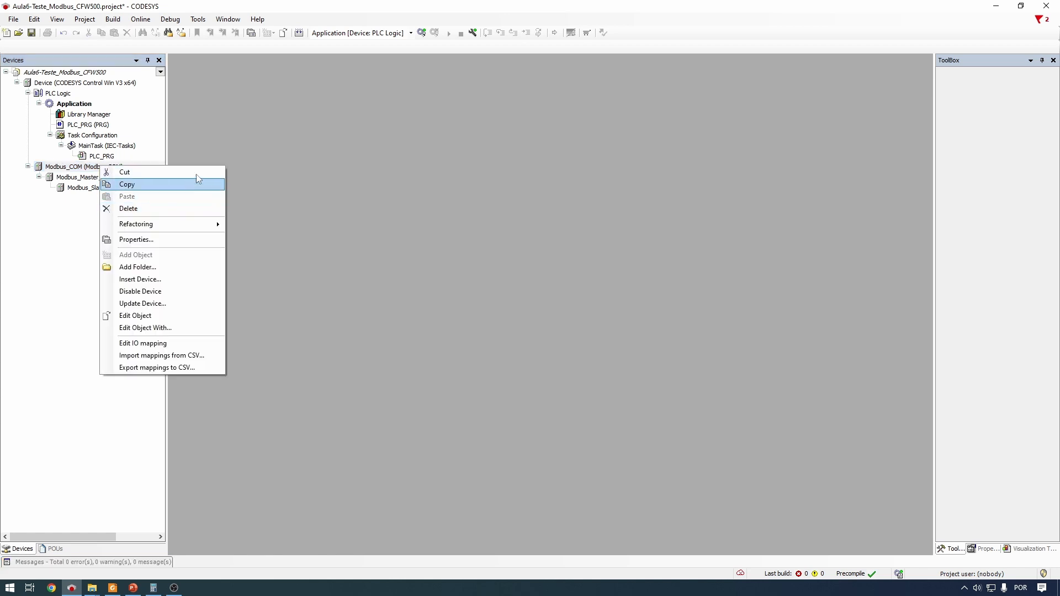
click(40, 255)
right_click(94, 169)
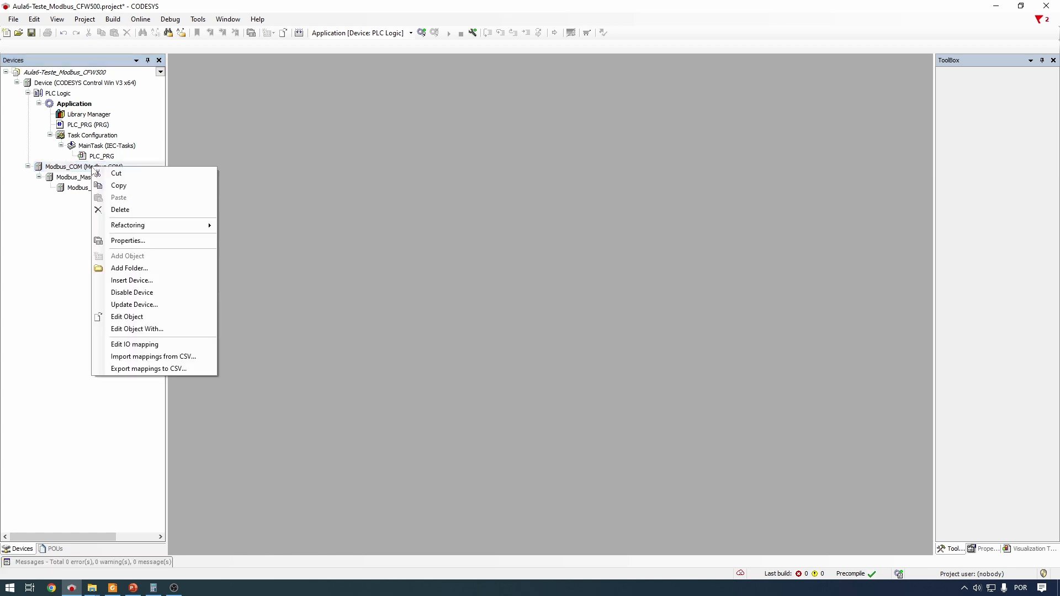
mouse_move(161, 223)
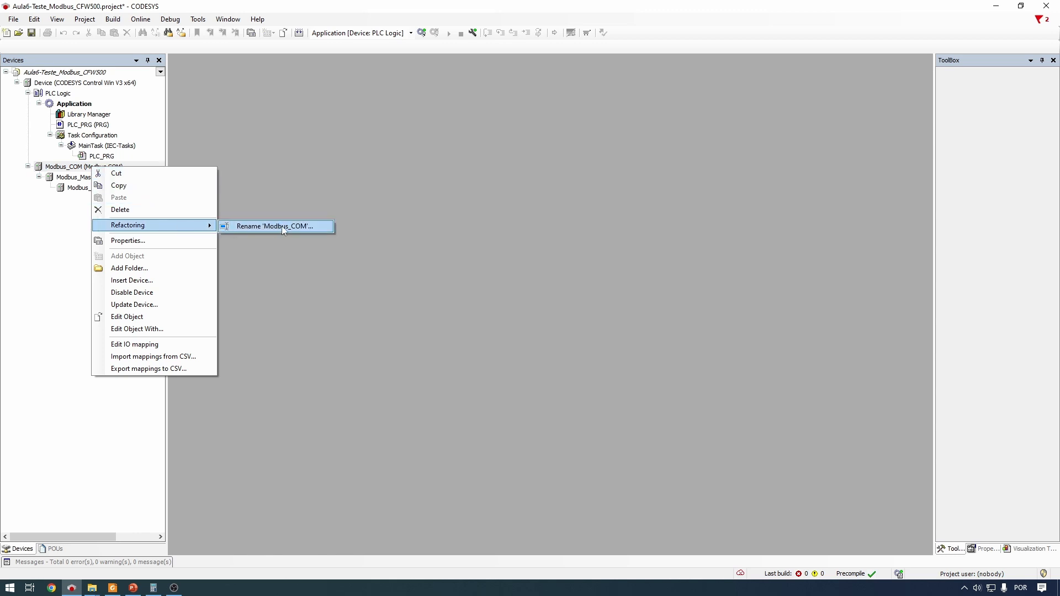
click(284, 227)
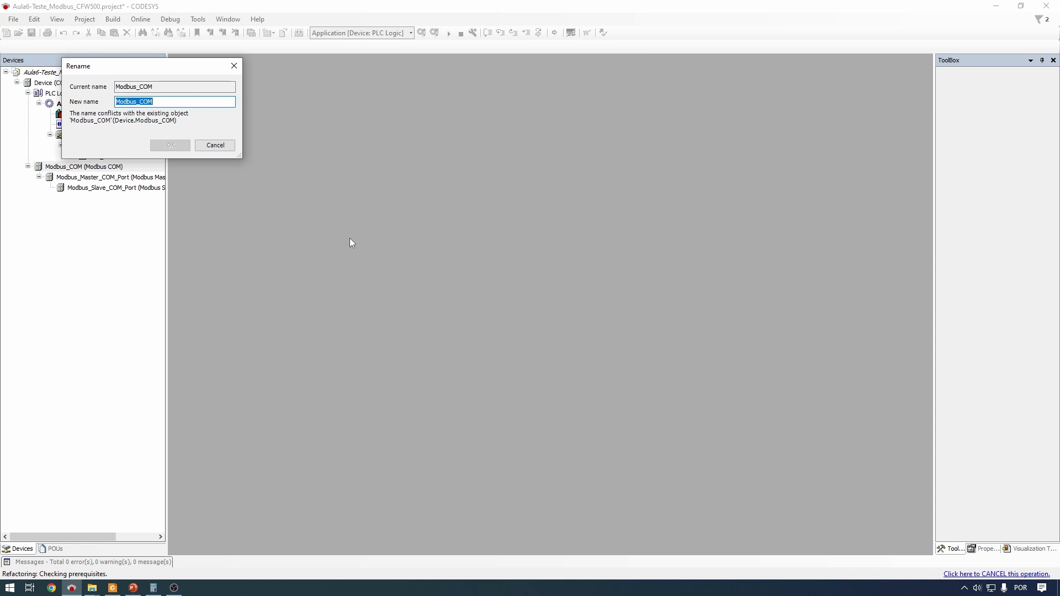
text(RS485)
key(Return)
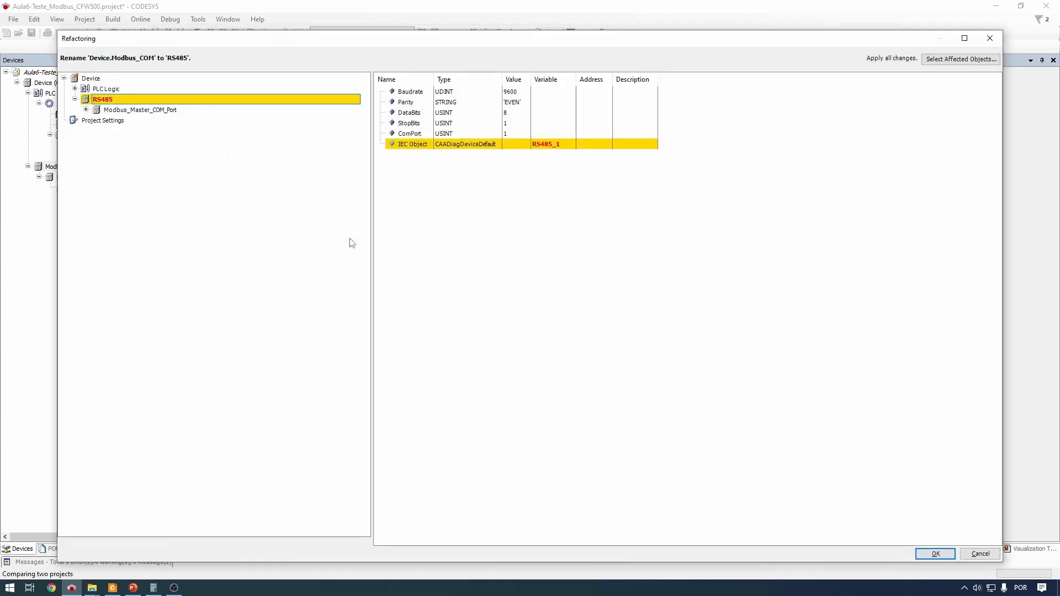
click(938, 555)
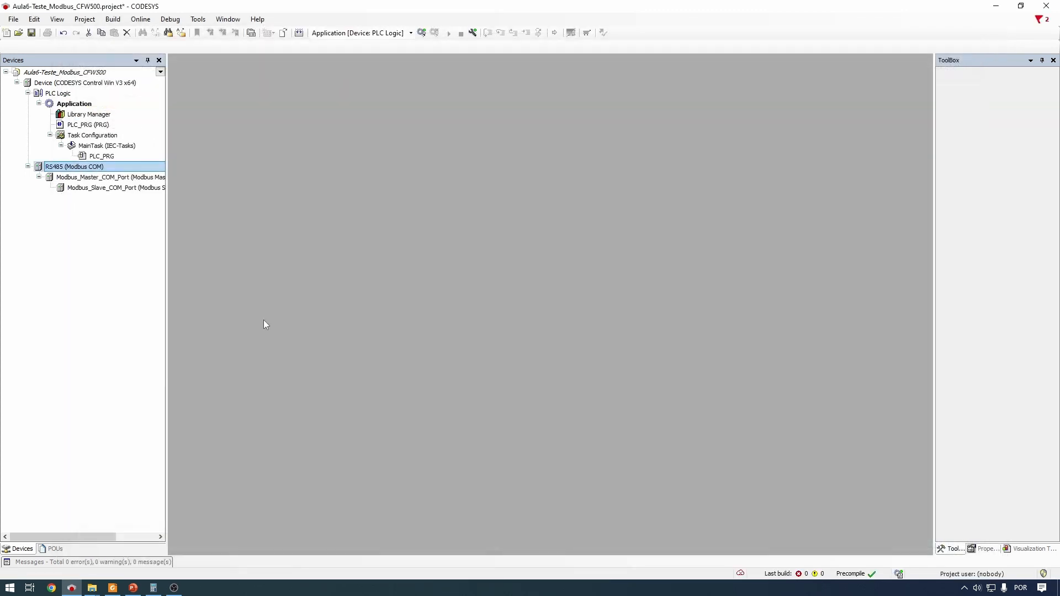
click(80, 167)
Rename Modbus_Master_COM_Port to Modbus project-wide
click(112, 178)
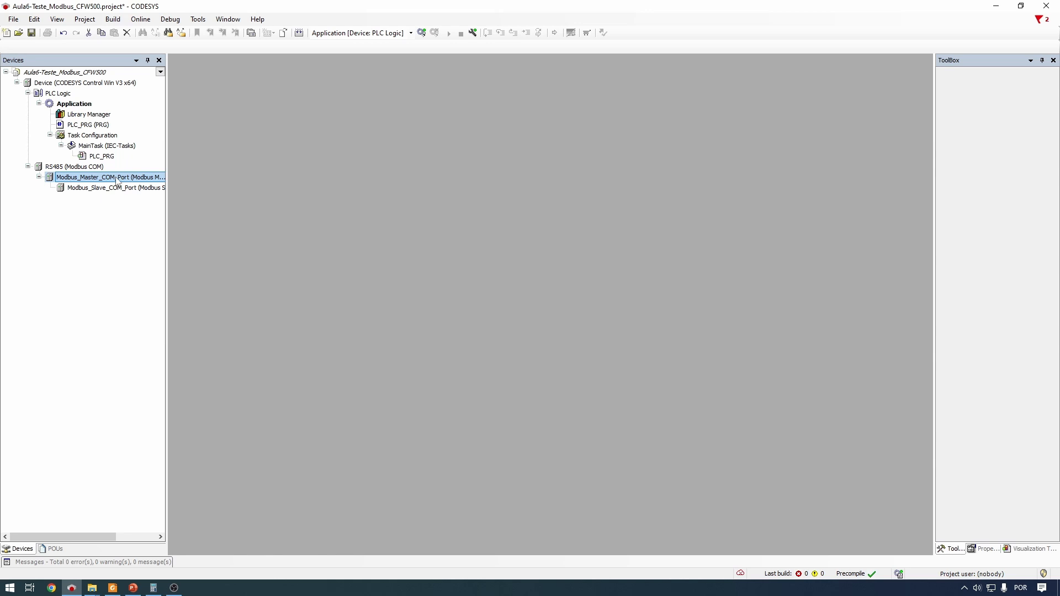
right_click(111, 181)
mouse_move(221, 236)
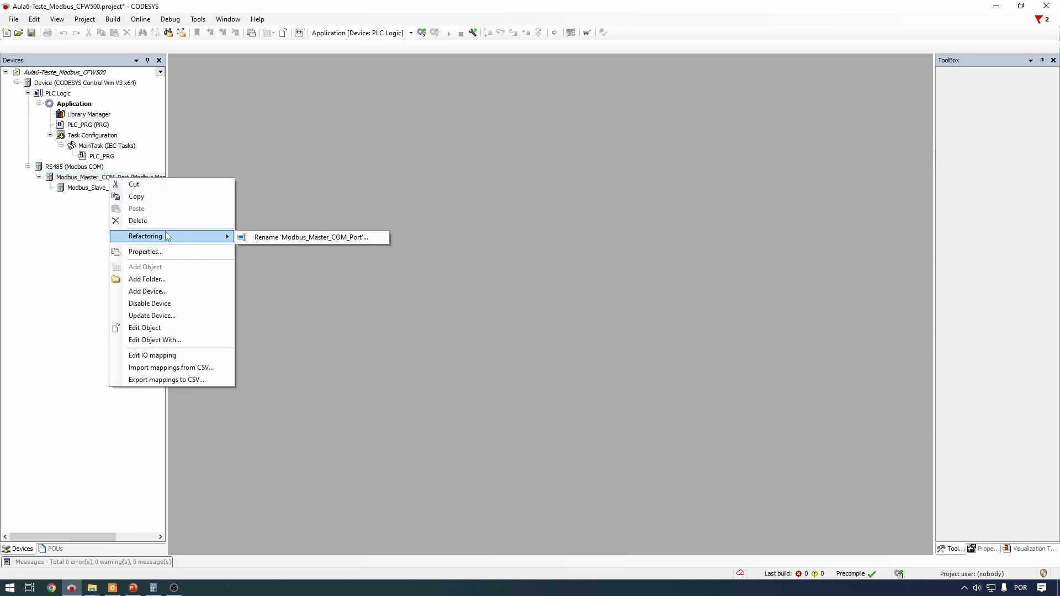
click(279, 238)
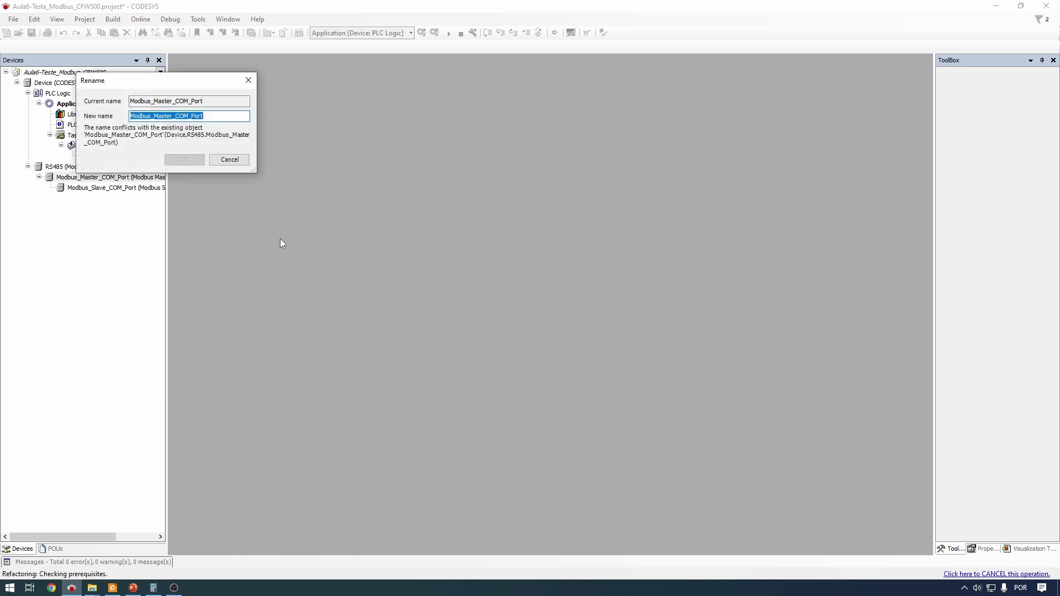
text(Modbus)
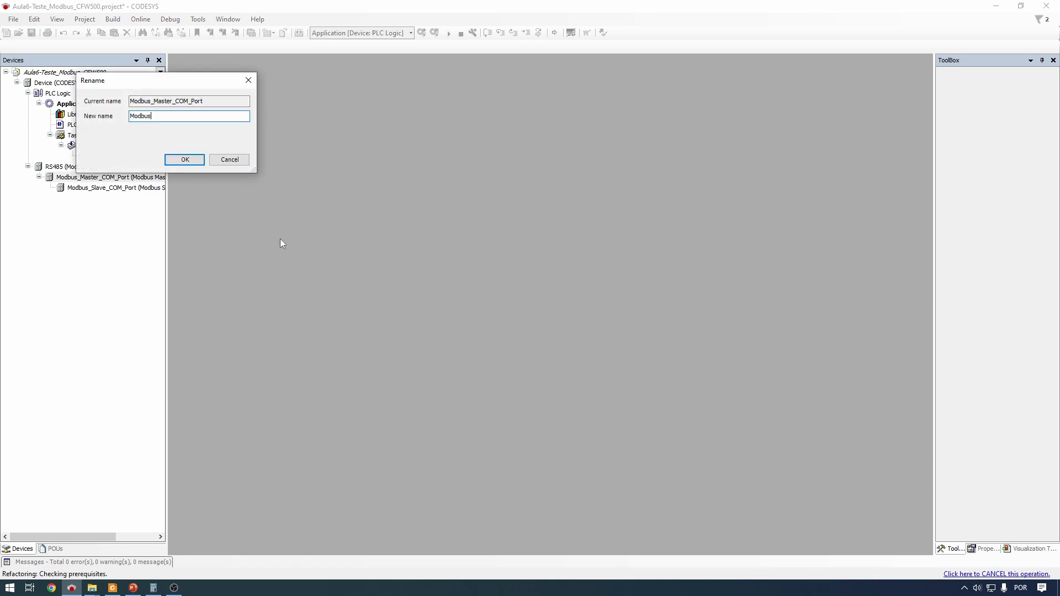
key(Return)
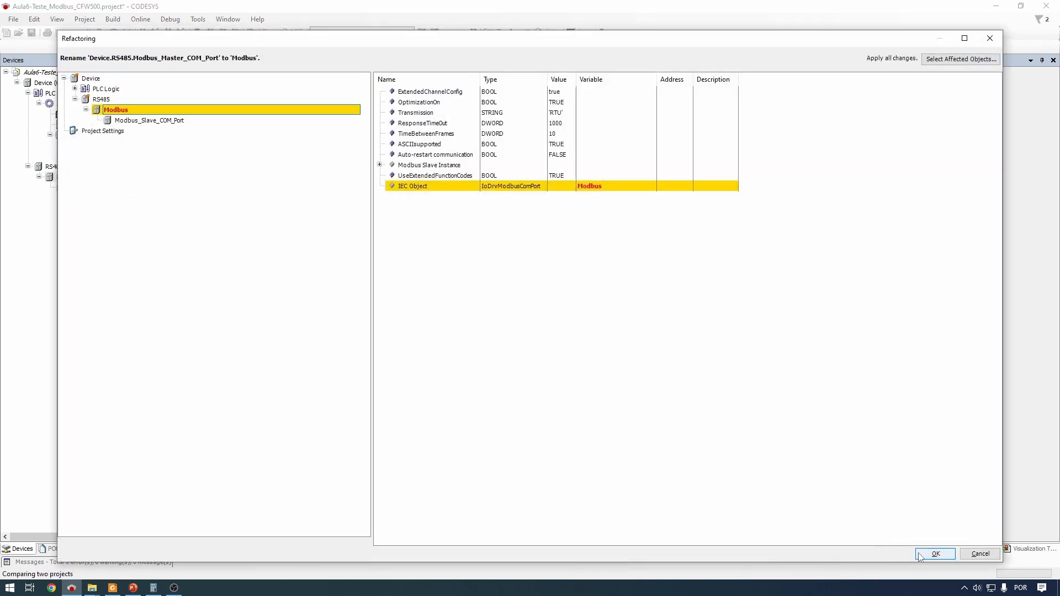
click(920, 555)
Rename Modbus_Slave_COM_Port to CFW500 project-wide
right_click(122, 188)
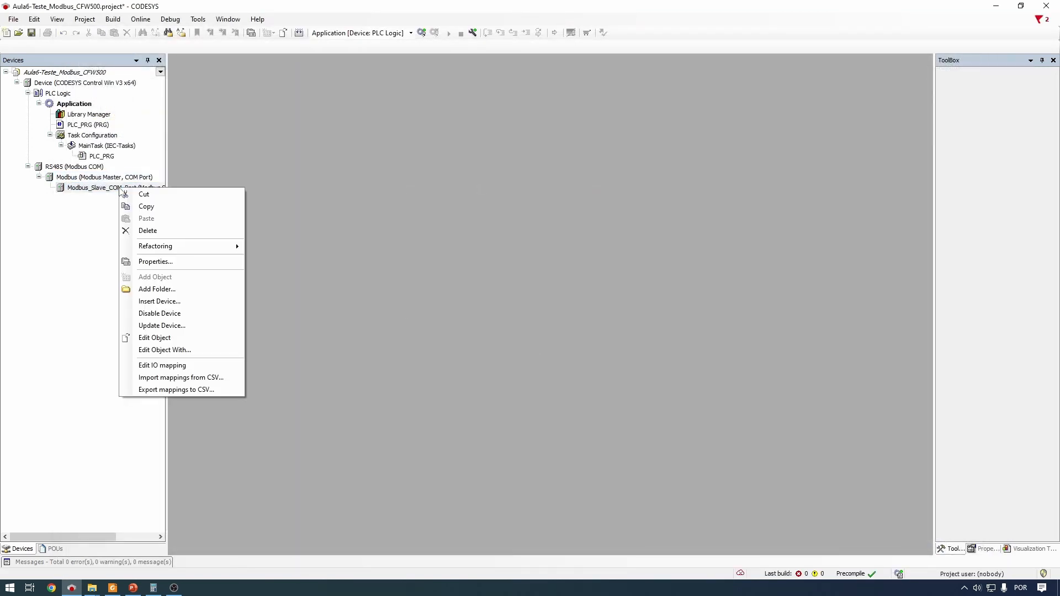
mouse_move(206, 247)
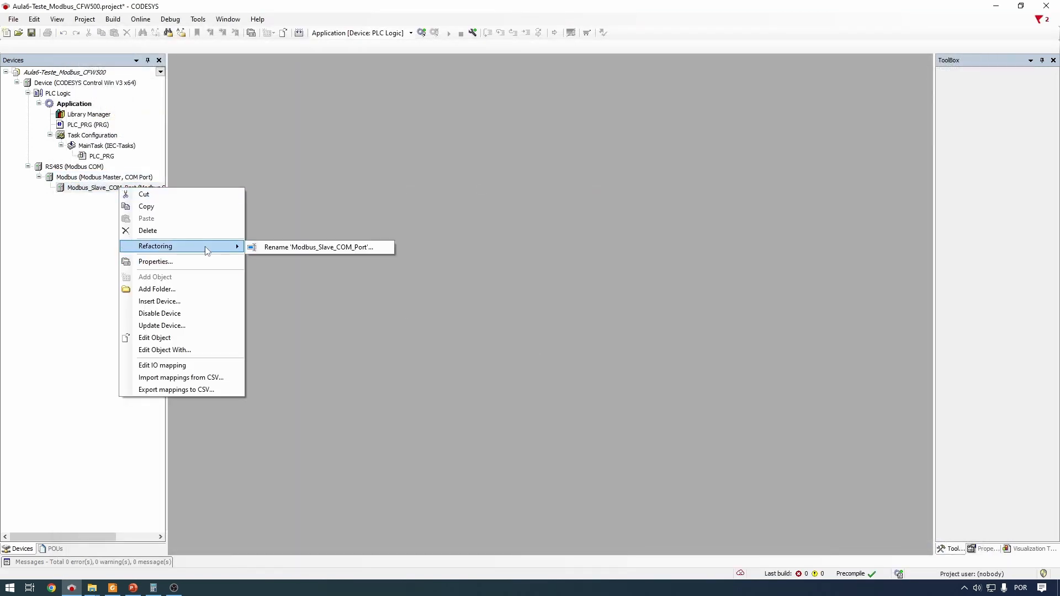
click(313, 248)
text(C)
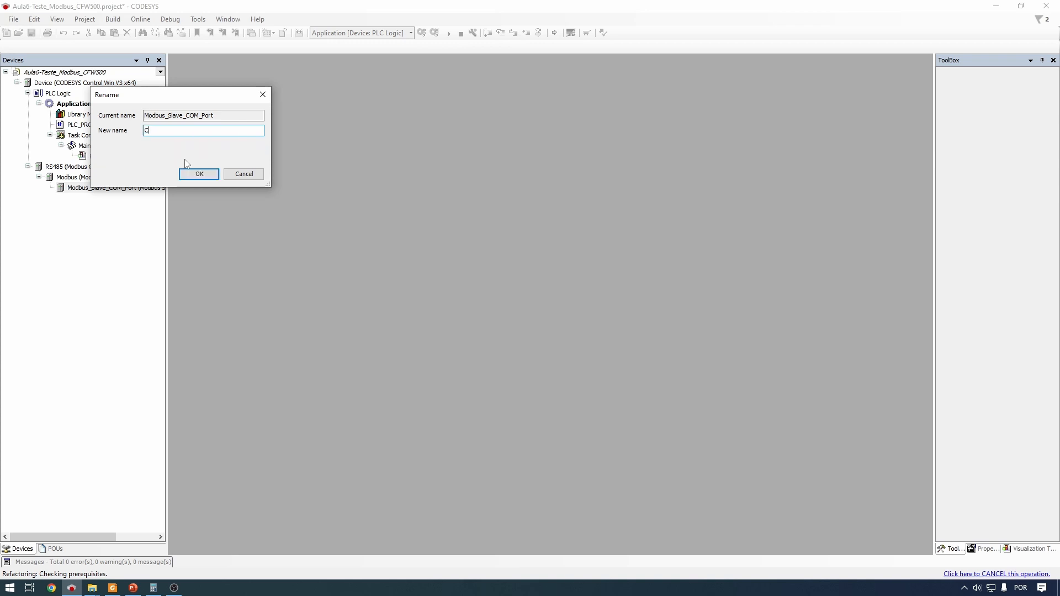
text(FW500)
key(Return)
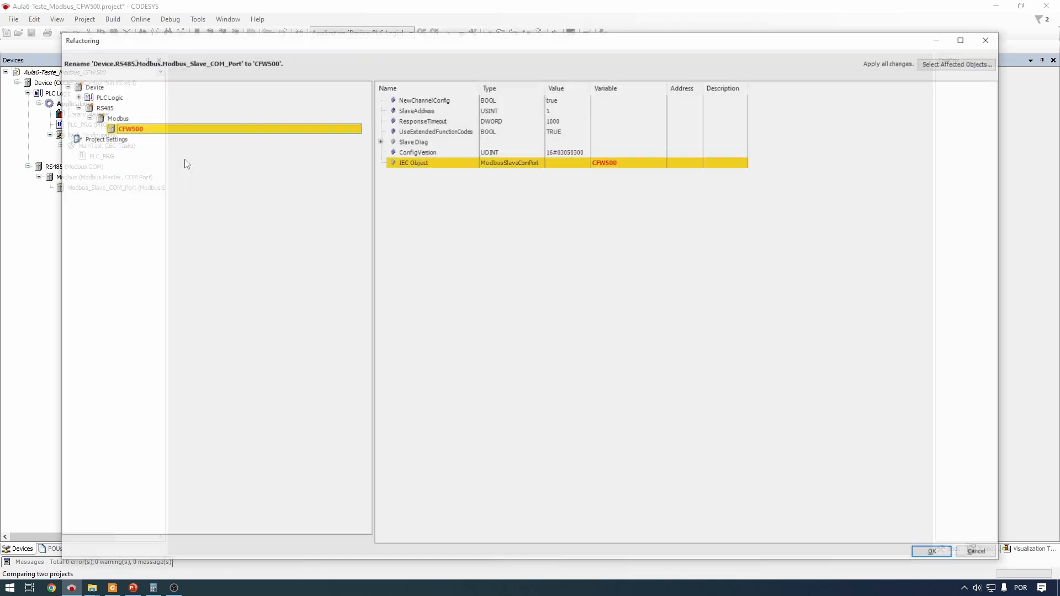
key(Return)
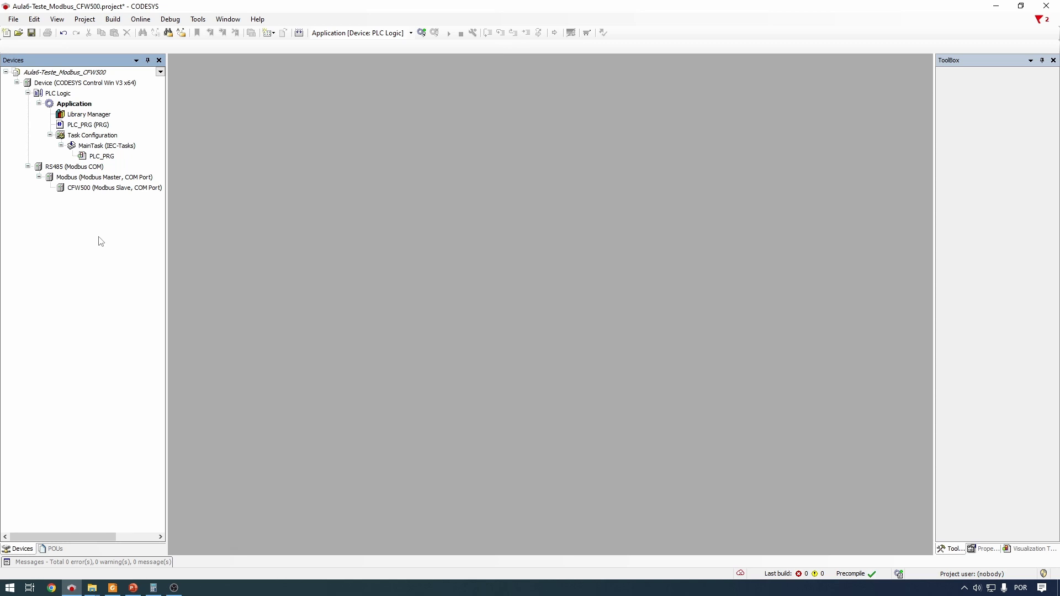
Add a second Modbus slave COM port named CFW500_Inversor2 under the Modbus master
click(65, 180)
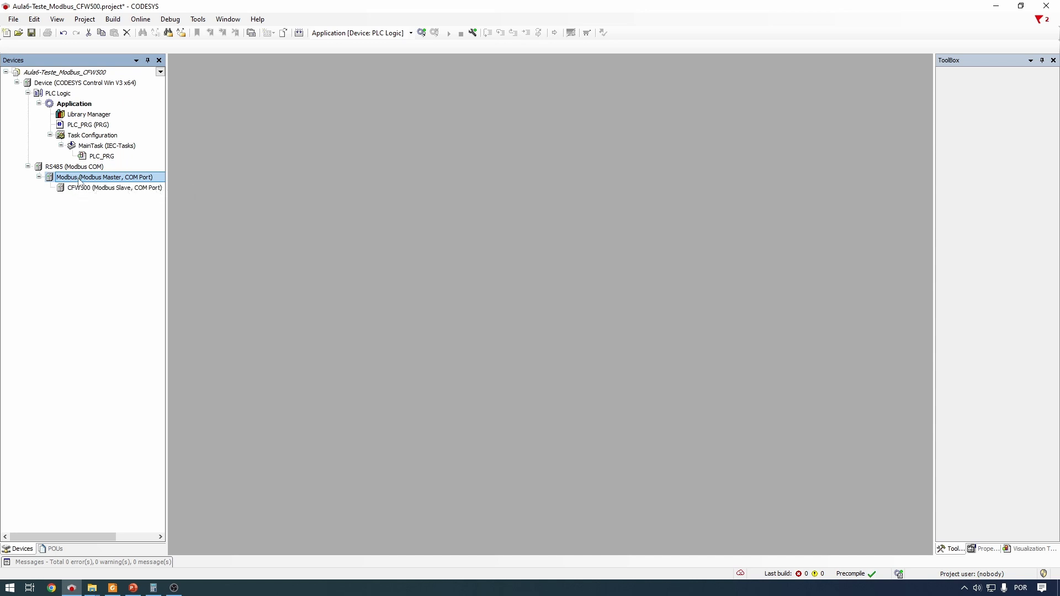
right_click(77, 179)
click(149, 292)
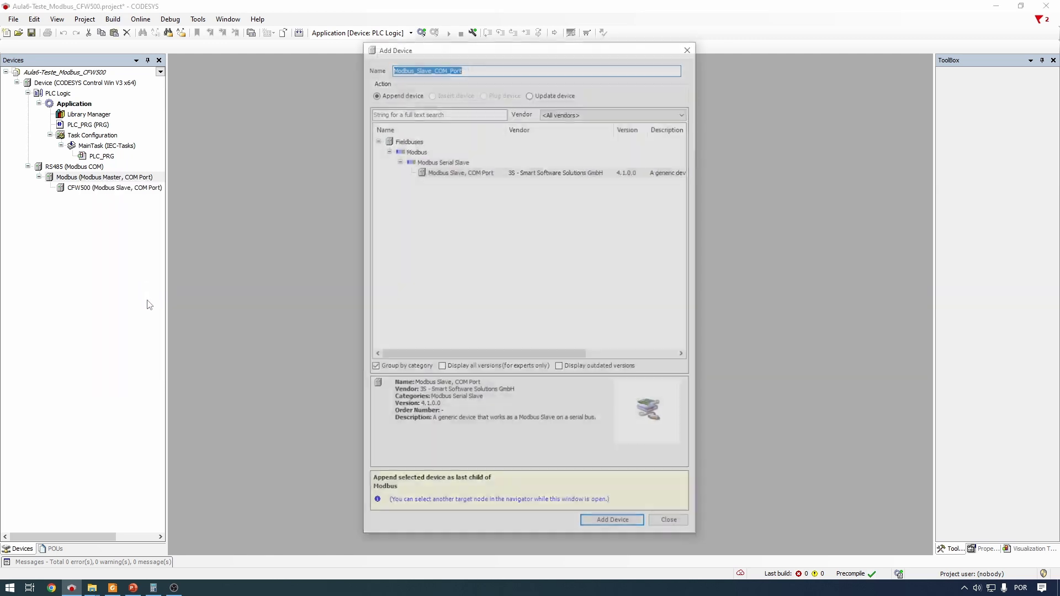
click(454, 172)
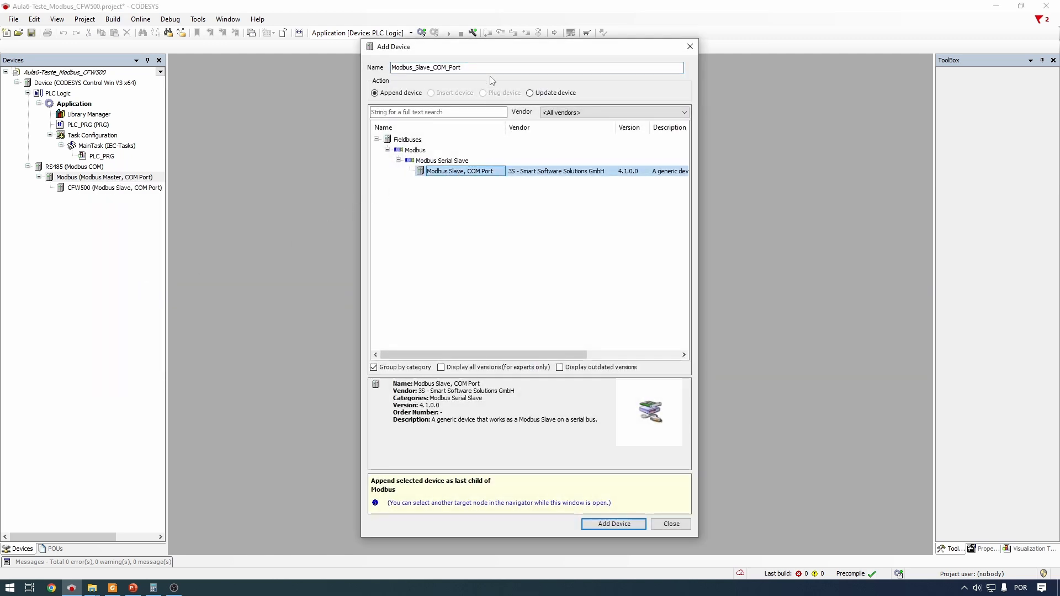
drag(469, 67, 332, 64)
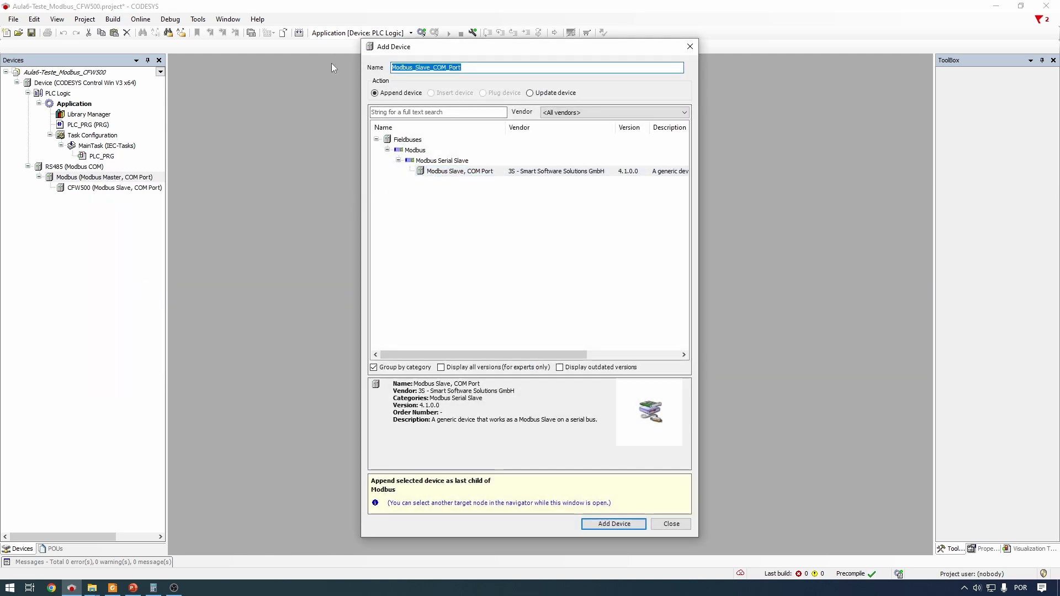
text(CFW500)
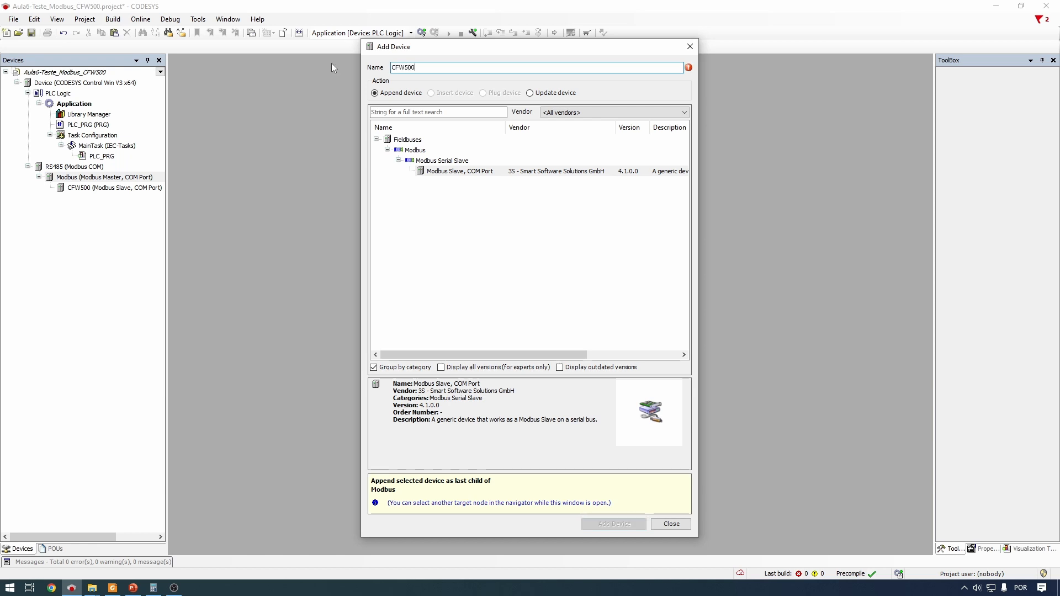
text(_Inverso2)
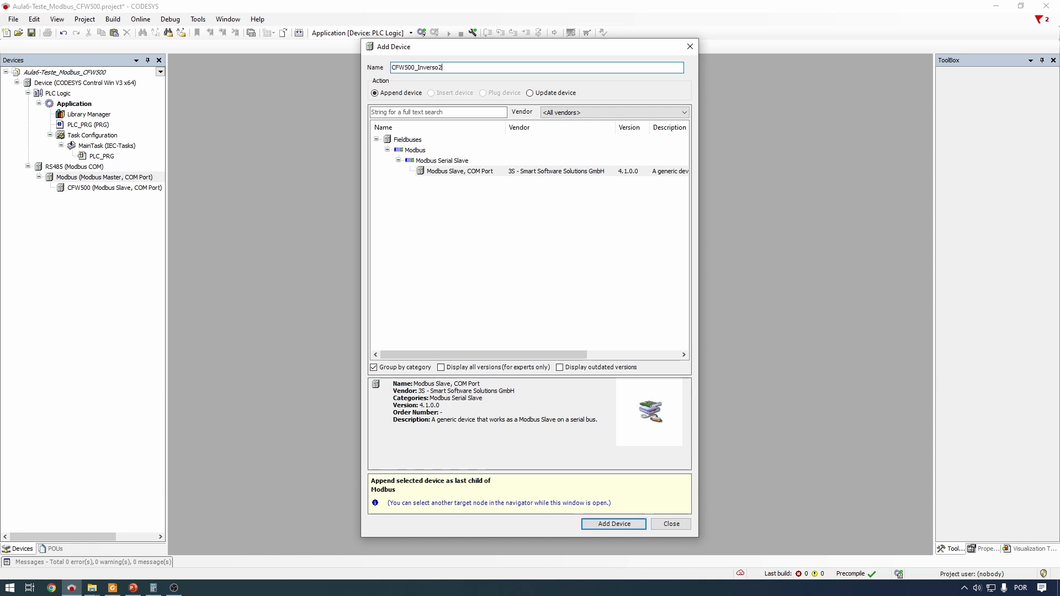
key(Left)
text(r)
click(614, 522)
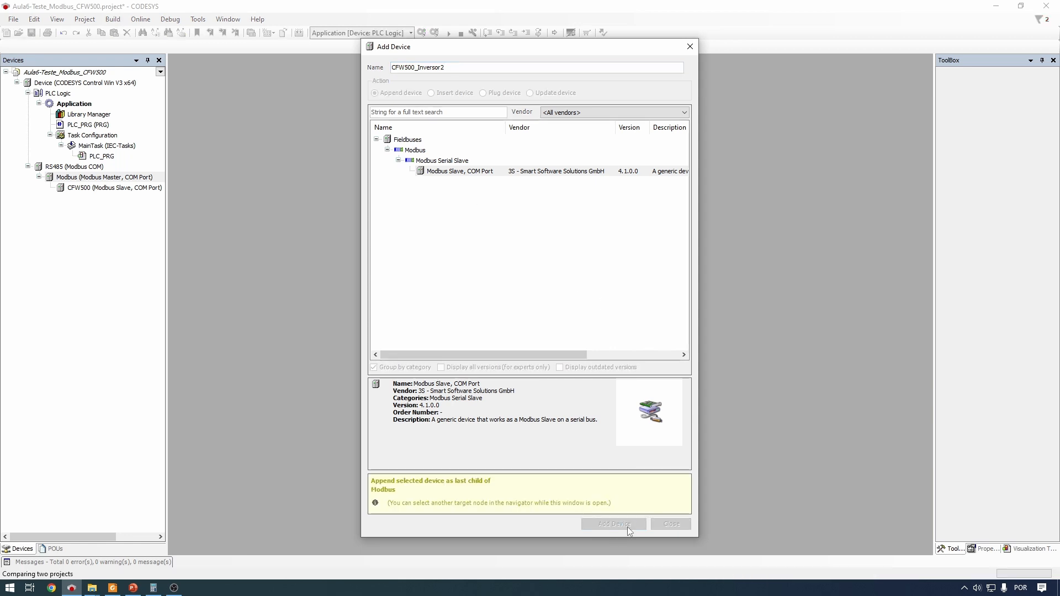
Delete the extra CFW500_Inversor2 slave, leaving only CFW500 under Modbus
click(130, 197)
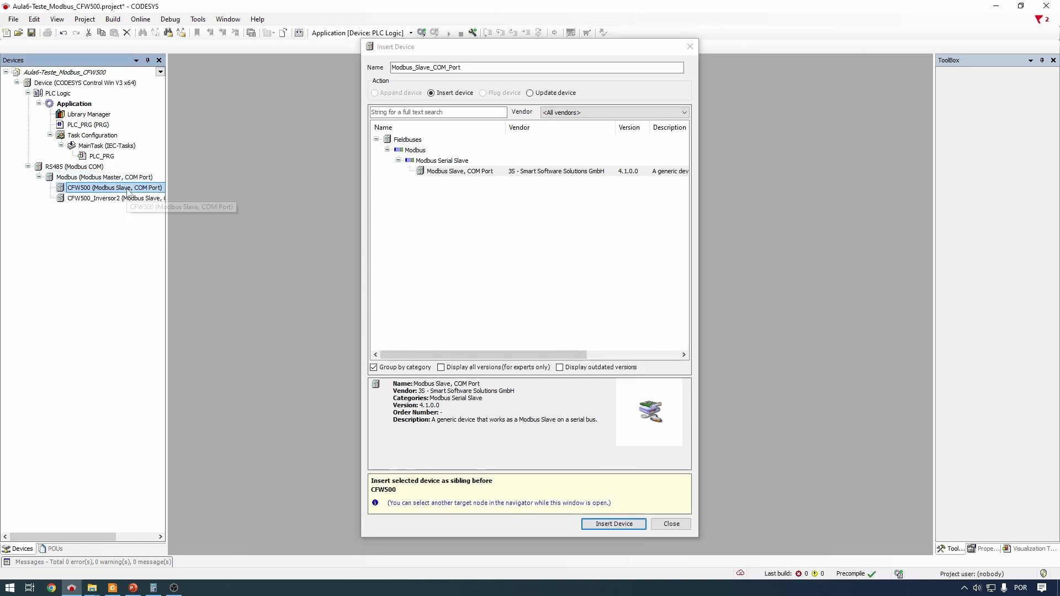
click(98, 167)
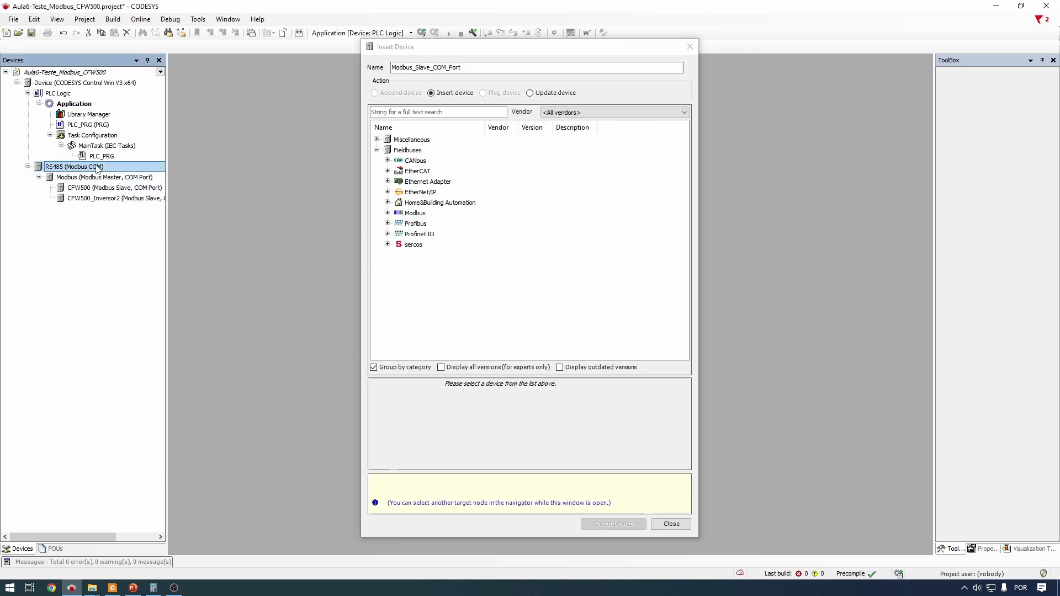
click(86, 177)
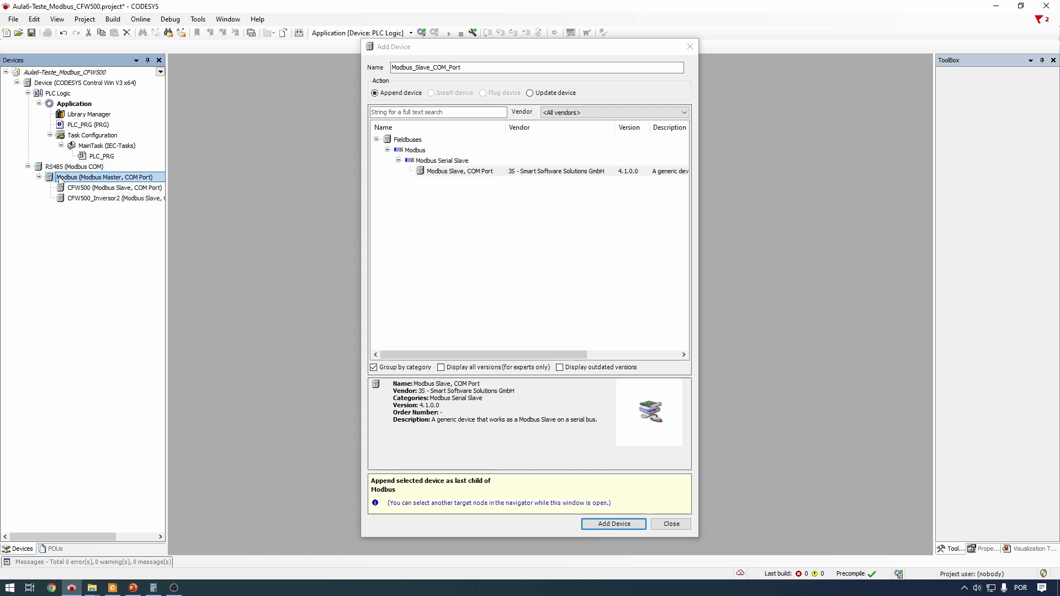
click(128, 189)
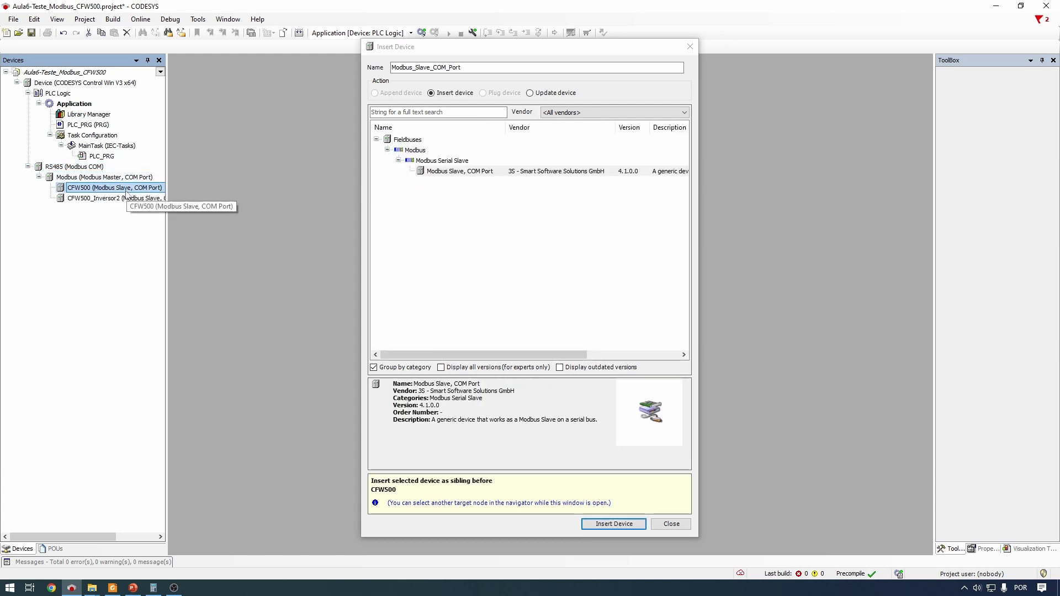
click(128, 198)
click(128, 188)
click(128, 198)
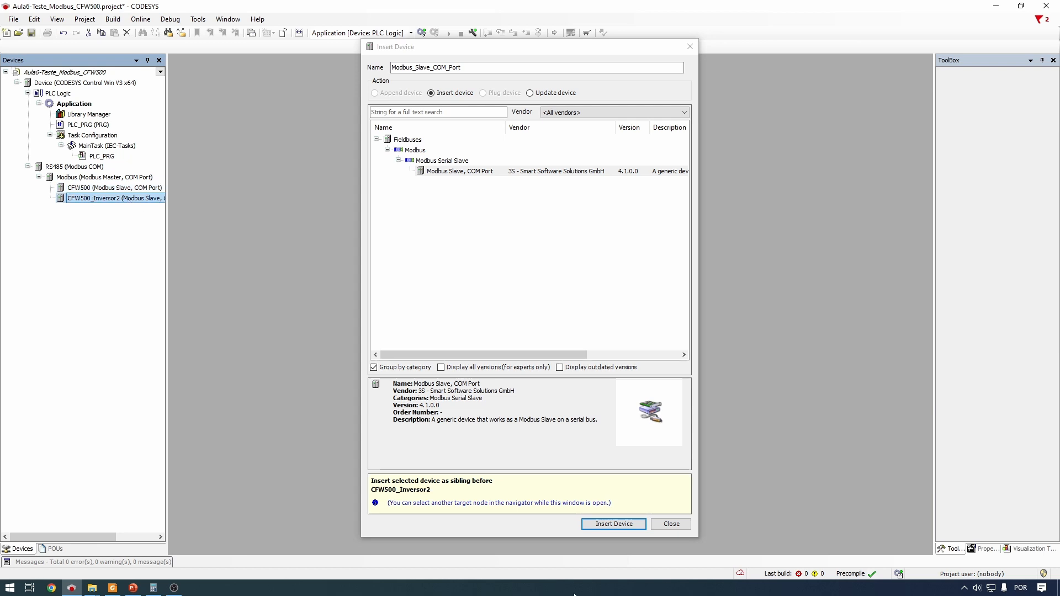
click(672, 523)
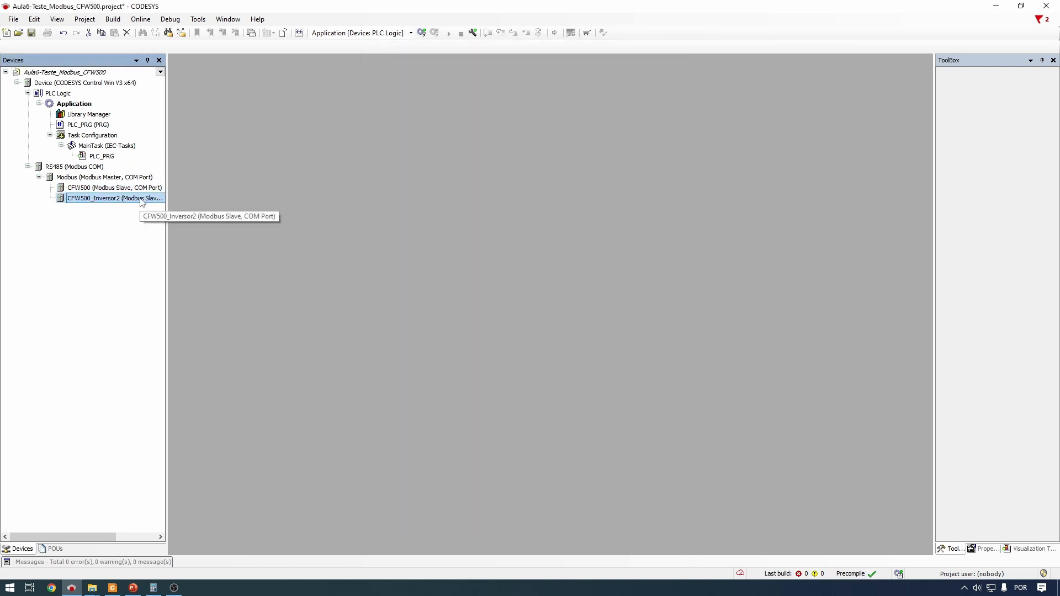
right_click(139, 198)
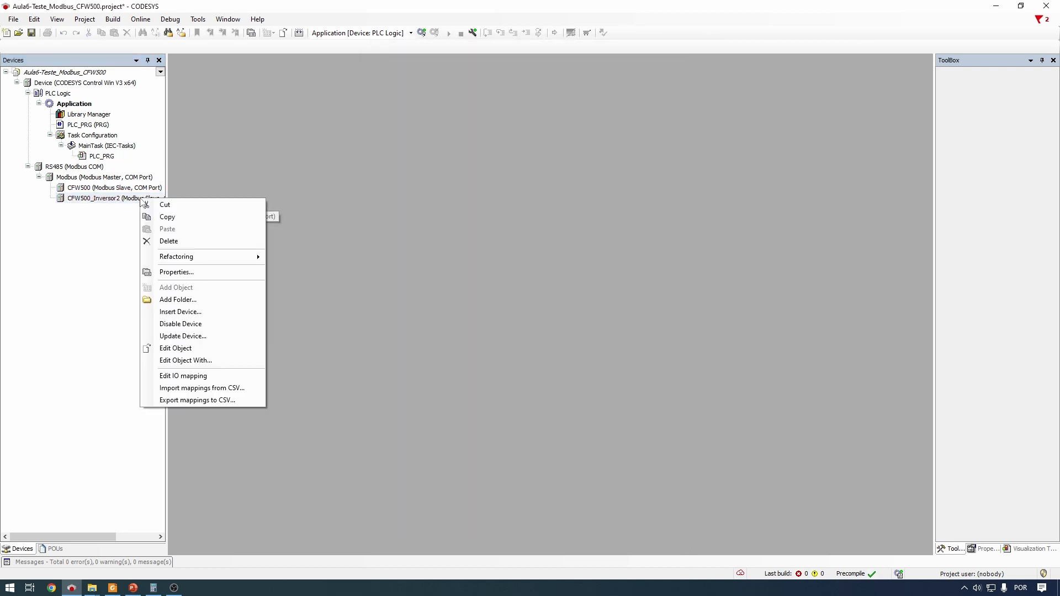
click(208, 242)
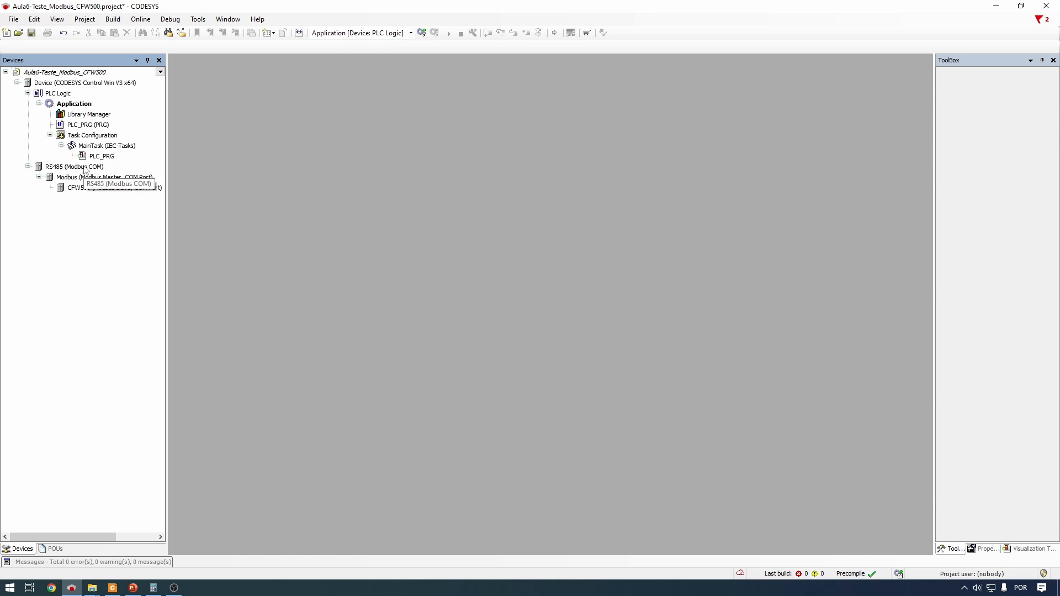
Open the RS485 General settings and check the COM port is 2
double_click(85, 169)
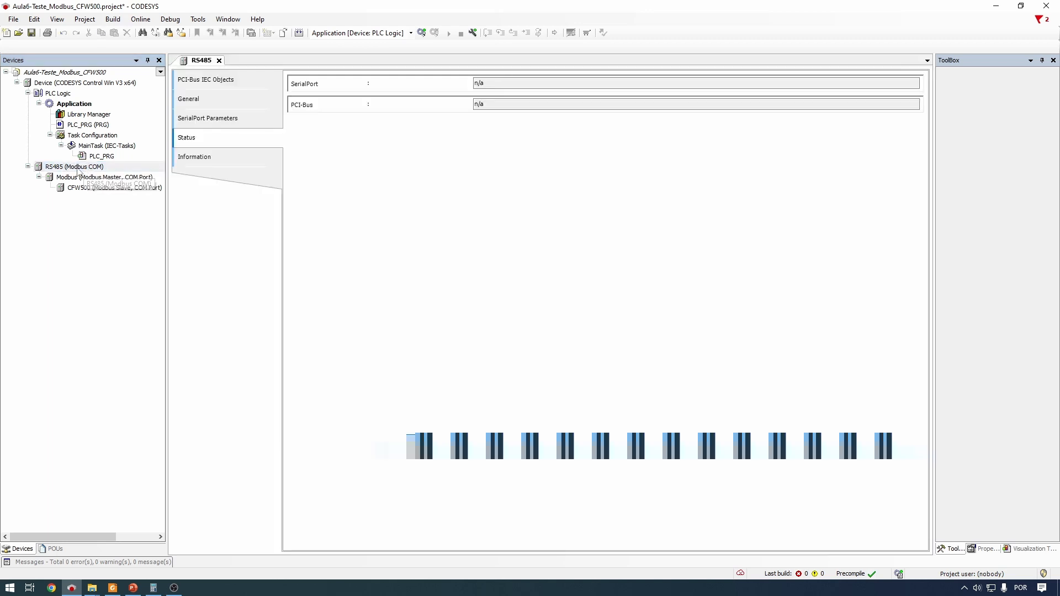
click(242, 100)
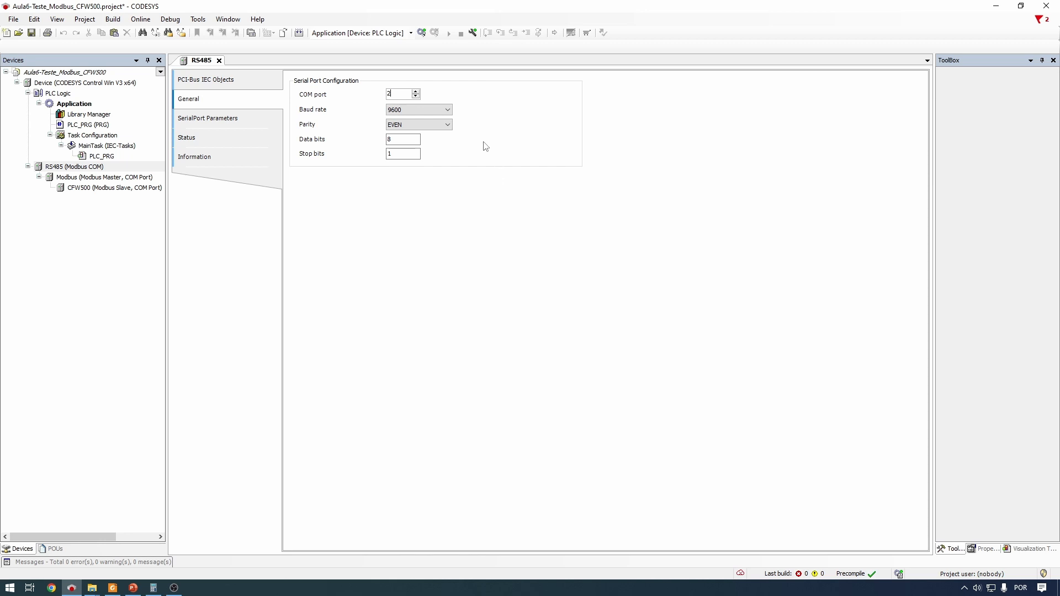
click(404, 92)
click(418, 141)
double_click(399, 93)
click(398, 93)
drag(398, 94, 385, 93)
click(393, 95)
Set baud rate 19200, parity NONE and 2 stop bits on the RS485 port
click(448, 110)
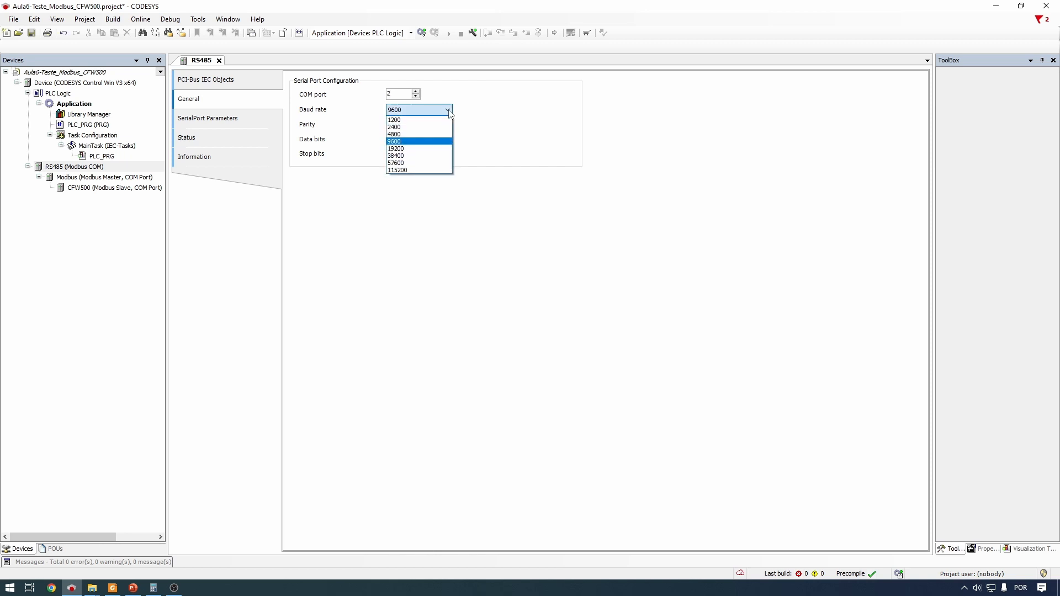
click(411, 150)
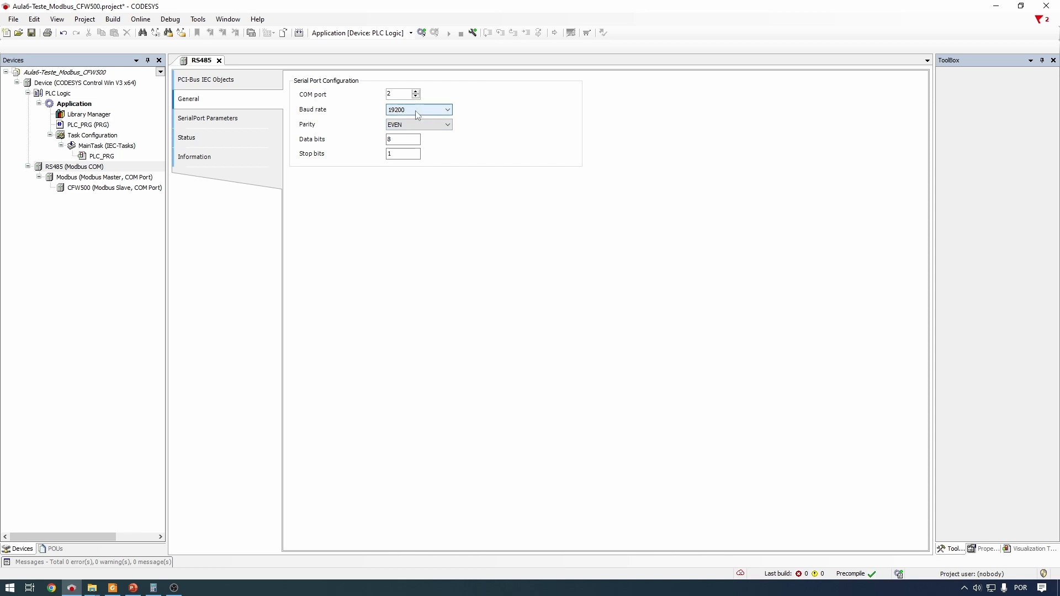
click(432, 127)
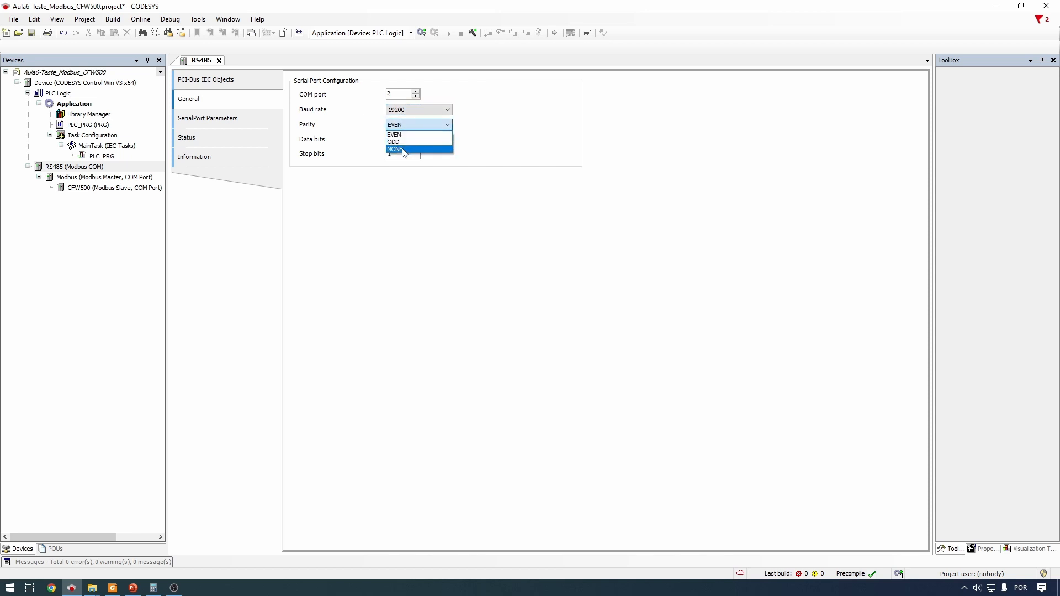
click(408, 142)
click(408, 142)
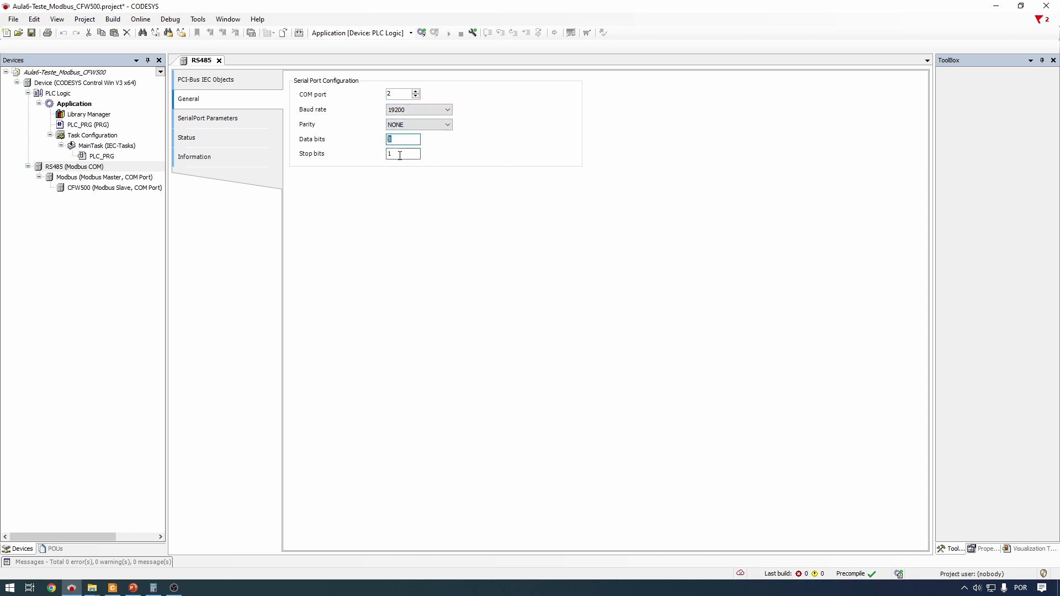
click(400, 155)
text(2)
key(Return)
click(418, 188)
click(140, 179)
Open the Modbus master's settings, leaving response timeout 1000 ms and 10 ms between frames
double_click(113, 179)
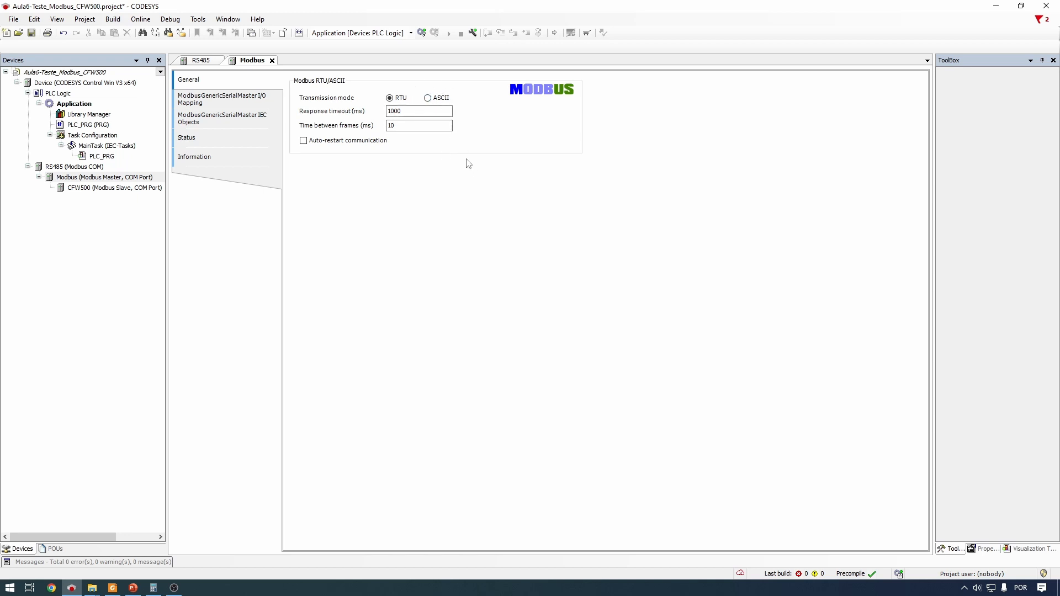
double_click(406, 112)
click(421, 125)
click(429, 114)
drag(423, 126, 376, 127)
click(414, 129)
click(413, 179)
Open the CFW500 slave settings, confirm slave address 1 and response timeout 1000, then show its Modbus Slave Channel page
double_click(140, 188)
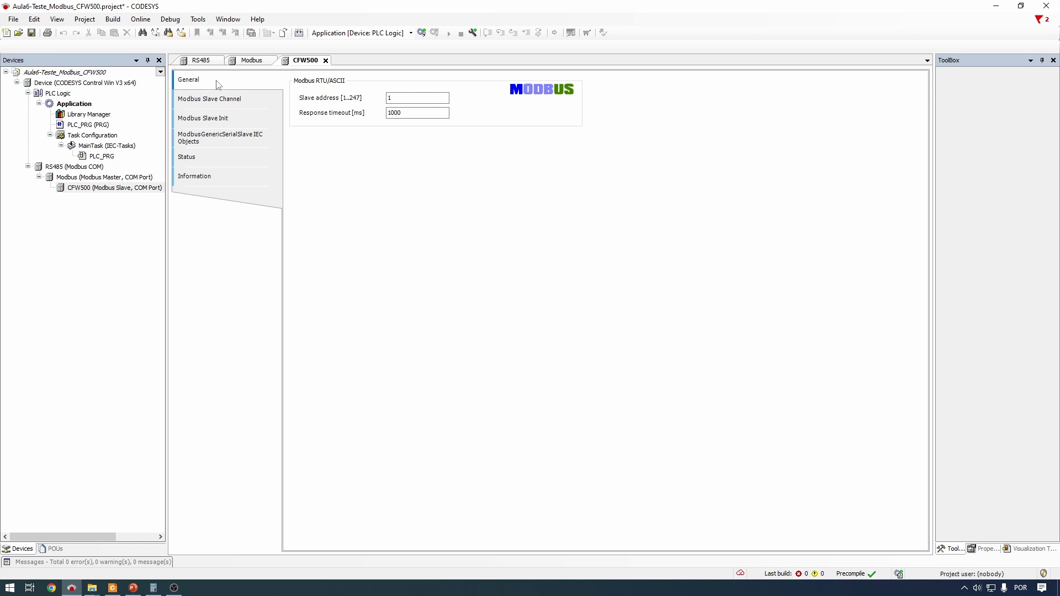
double_click(402, 98)
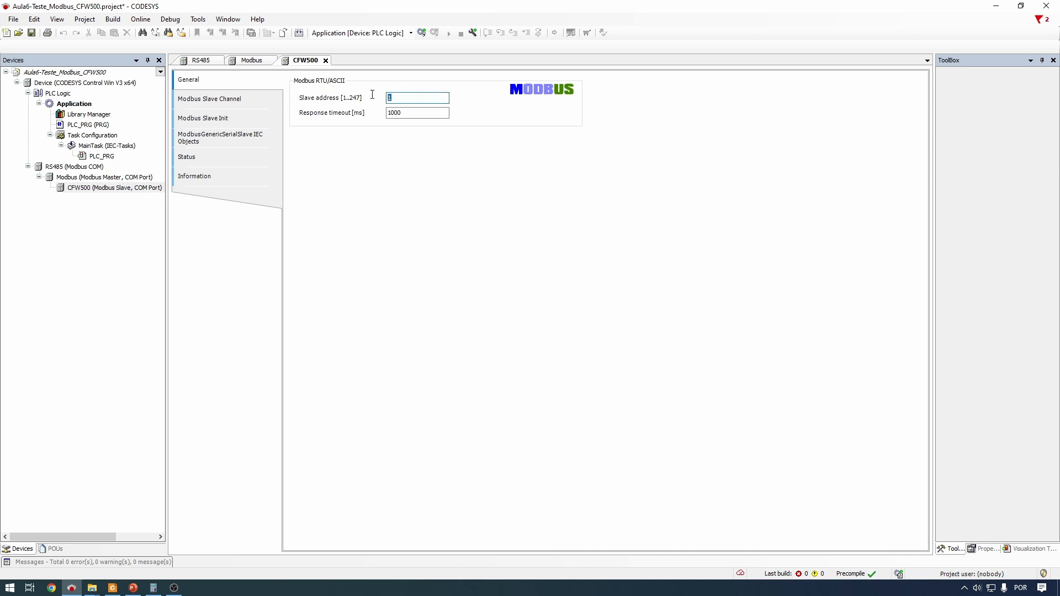
click(421, 115)
double_click(421, 115)
click(400, 130)
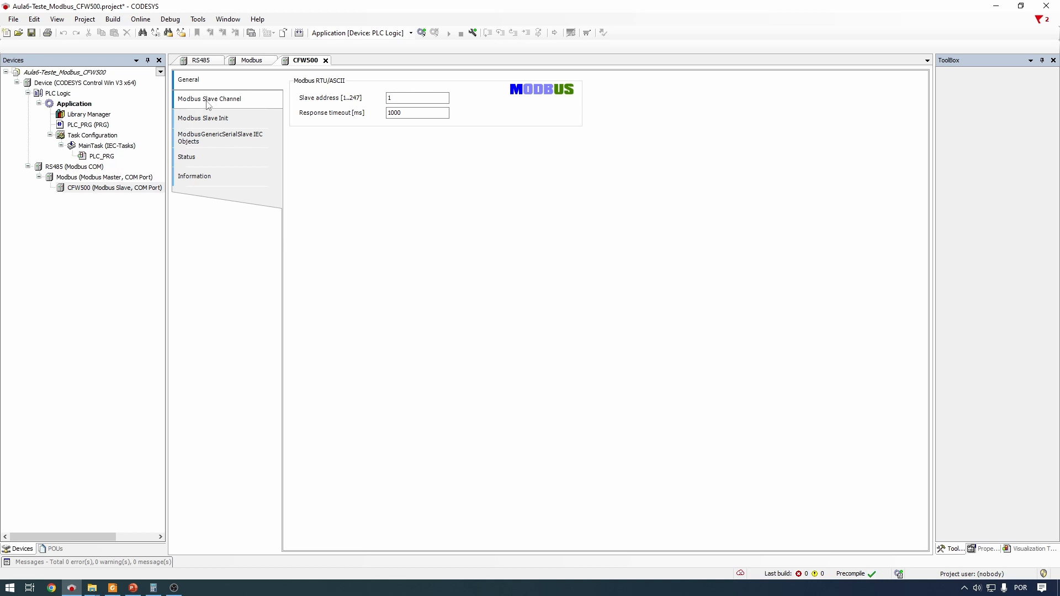
click(235, 102)
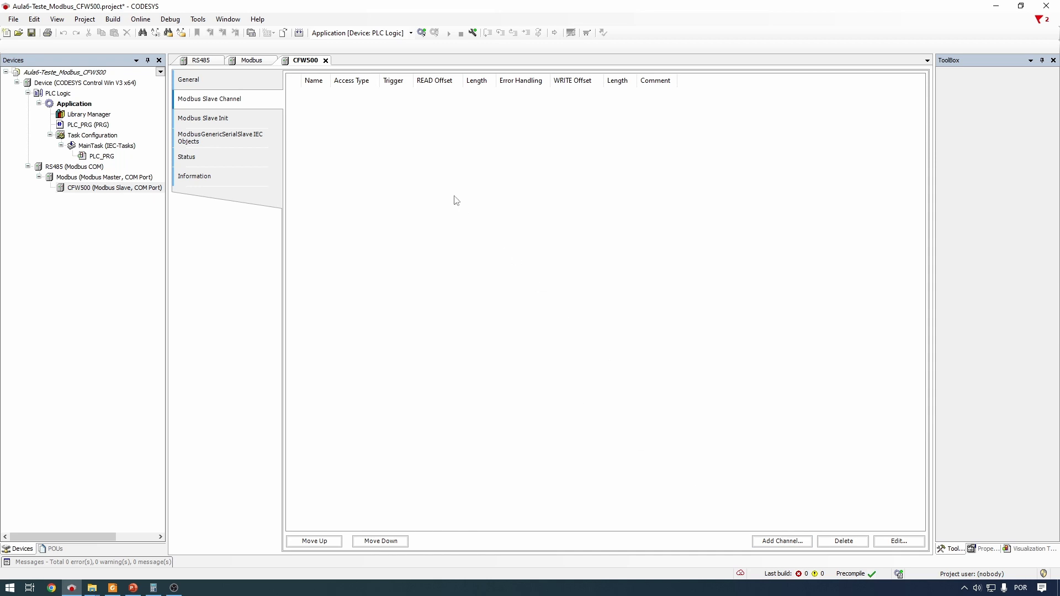
Add Channel 0 with Read Holding Registers (Function Code 3), Cyclic trigger and a 50 ms cycle time
click(792, 544)
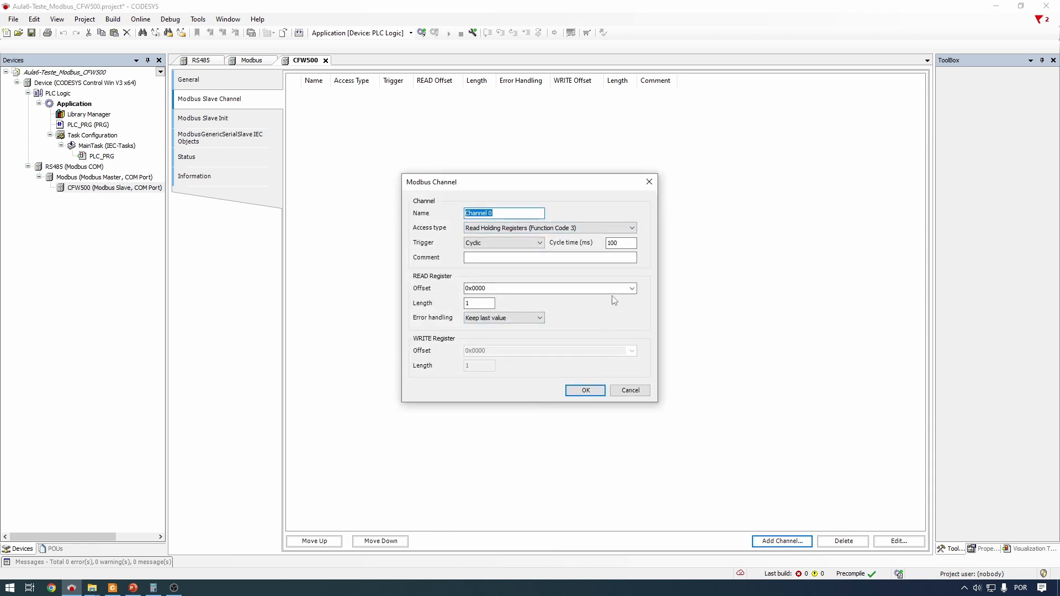
click(632, 228)
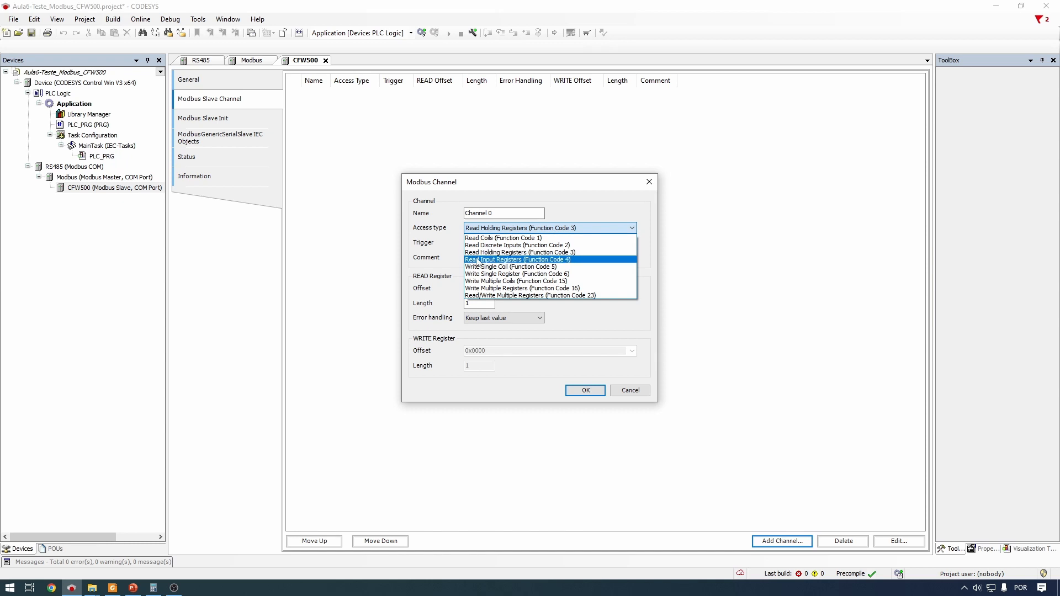
click(517, 252)
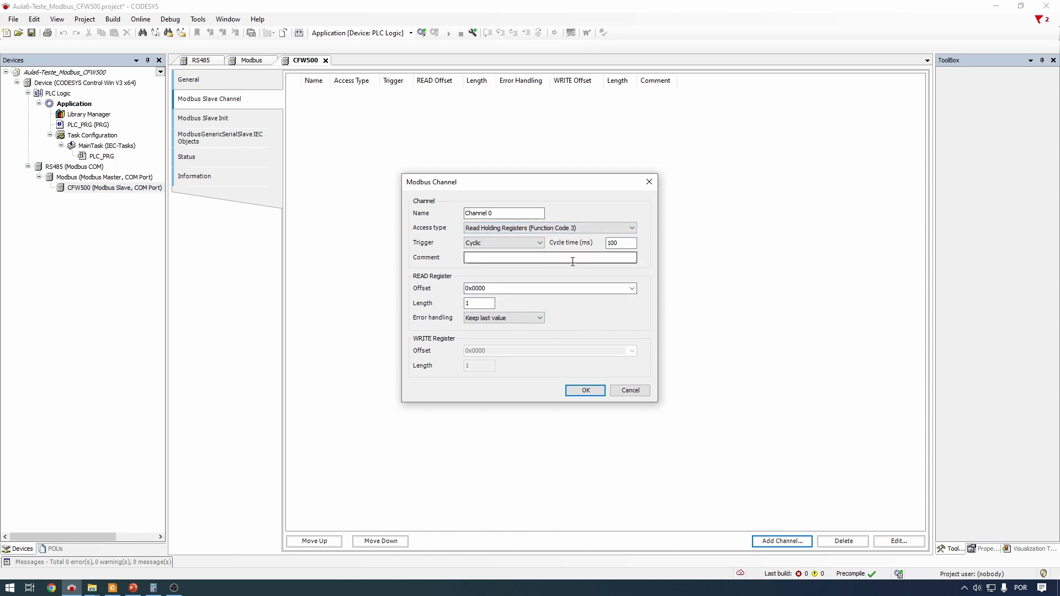
click(516, 242)
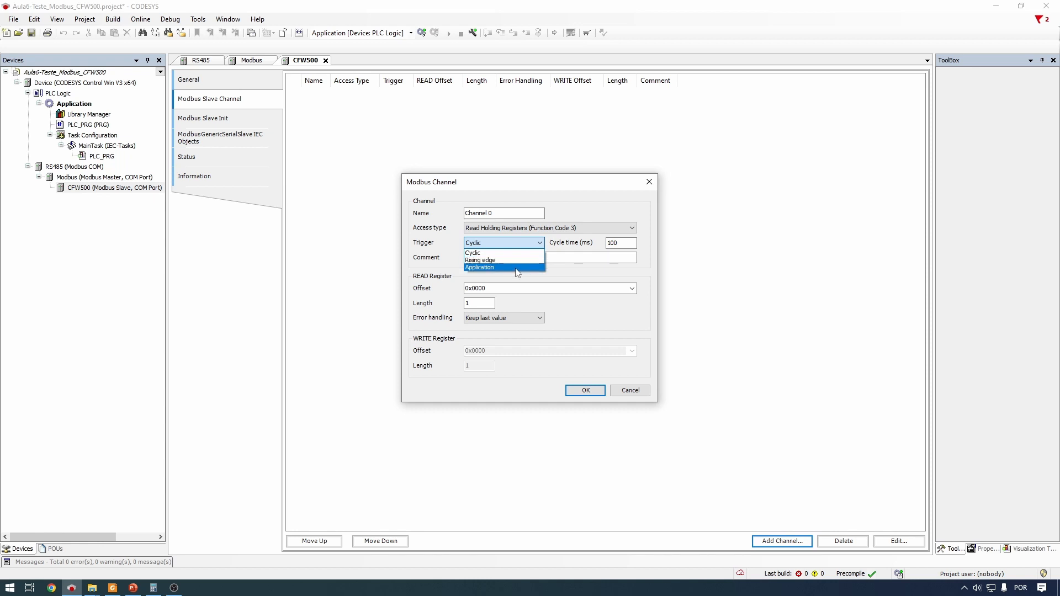
click(573, 273)
click(622, 243)
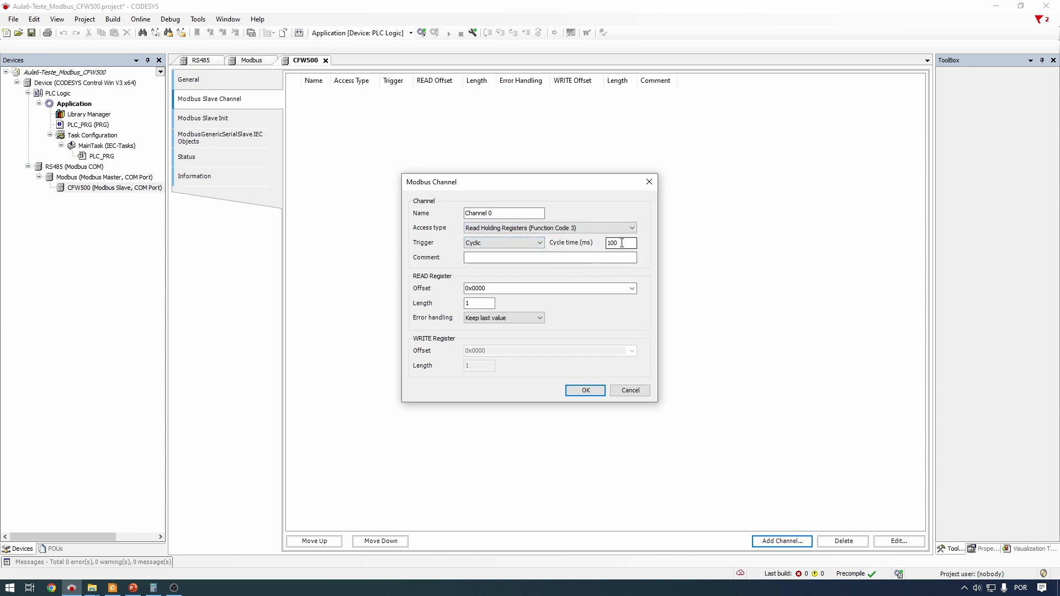
drag(634, 243, 593, 241)
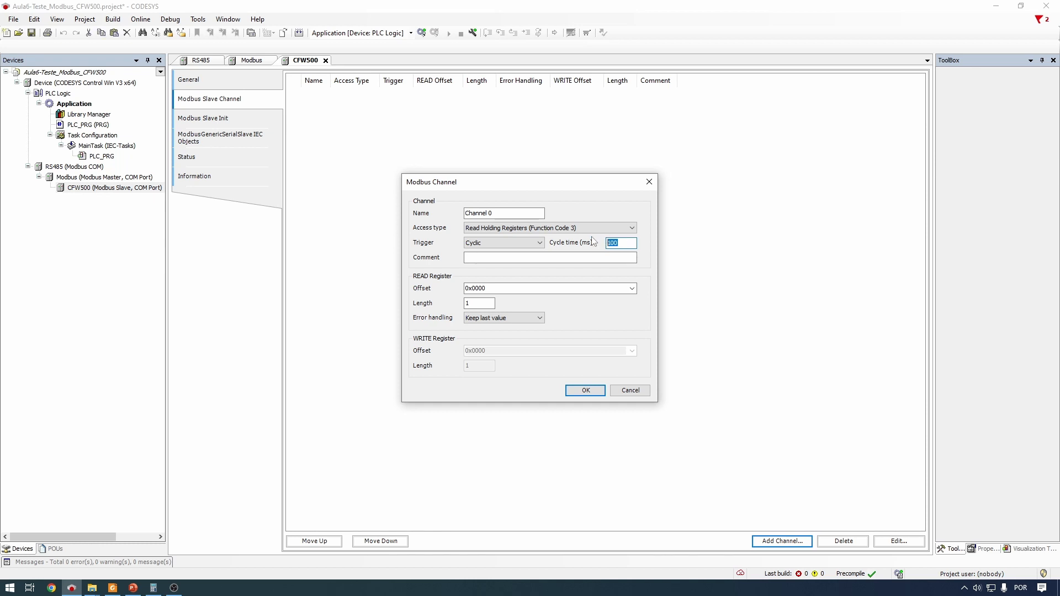
text(50)
Set the read offset to 2 and the read length to 2 registers
click(516, 288)
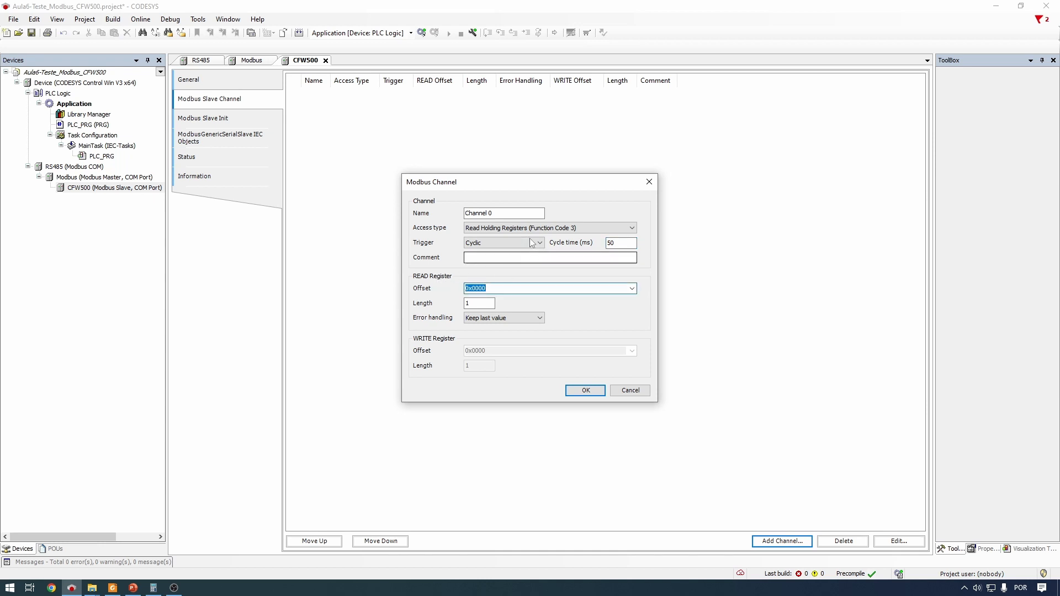
text(2)
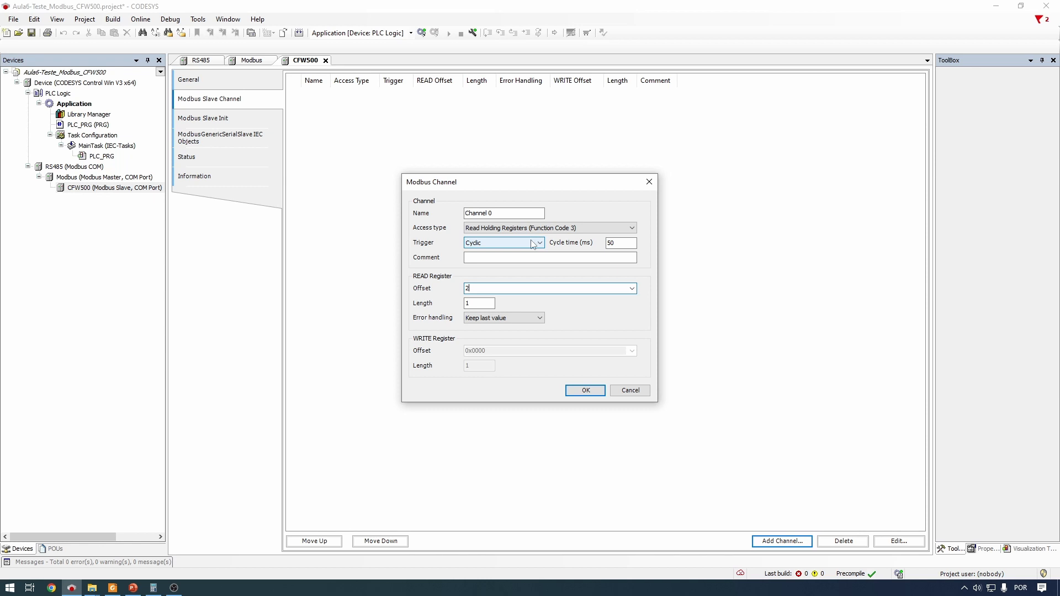
double_click(494, 286)
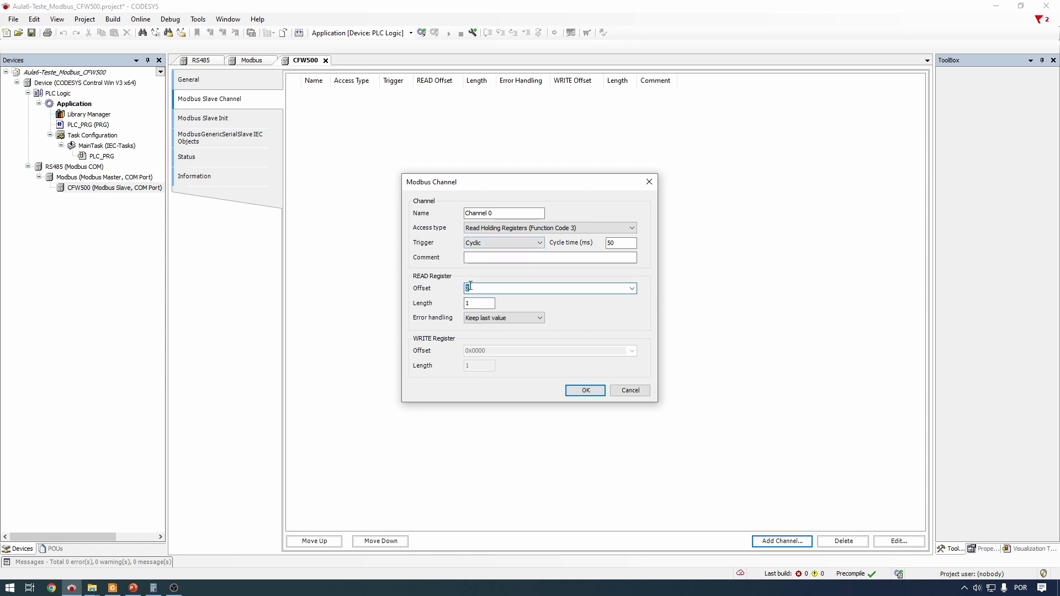
click(484, 287)
key(Tab)
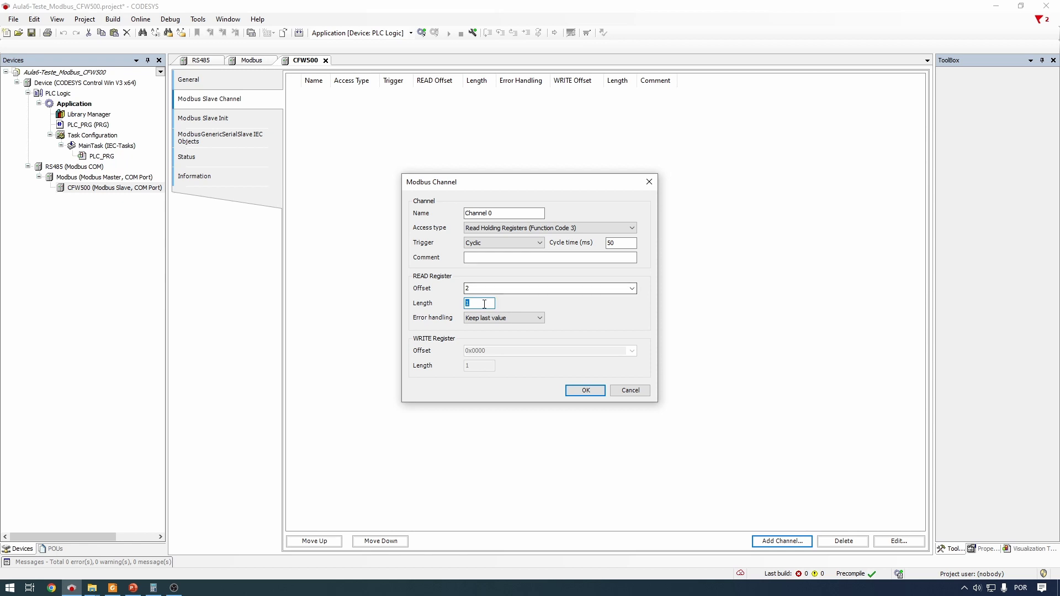
text(2)
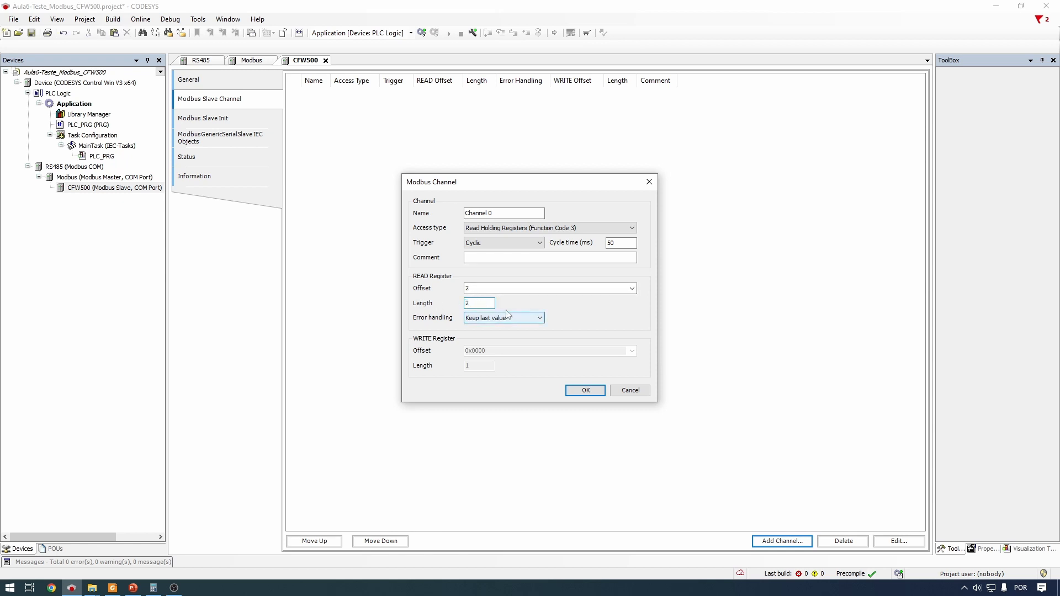
click(495, 291)
Keep 'Keep last value' error handling, name the channel 'Leitura P2 e P3' and add it
click(508, 320)
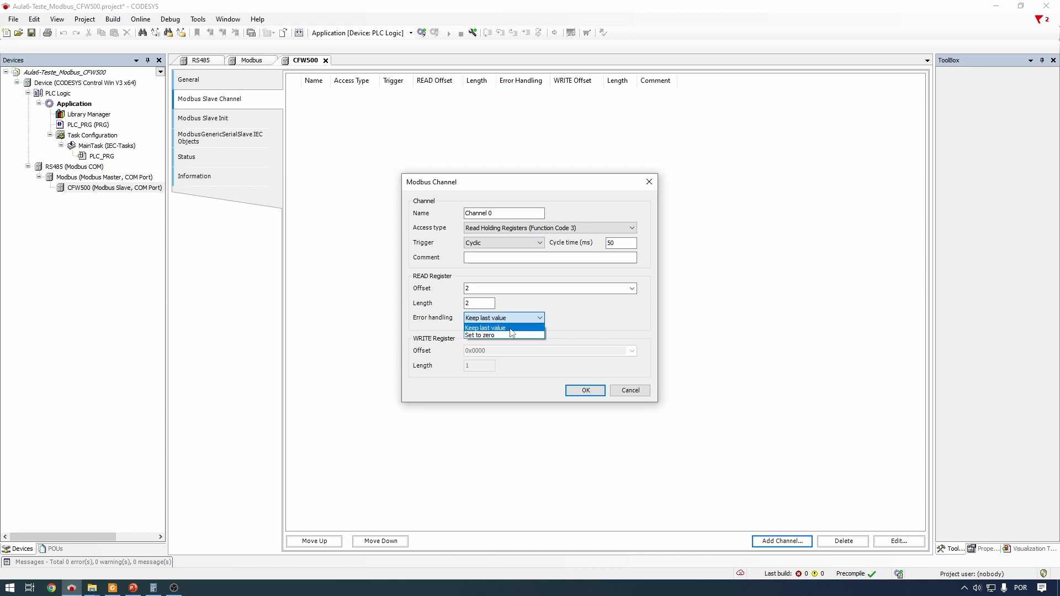
click(508, 328)
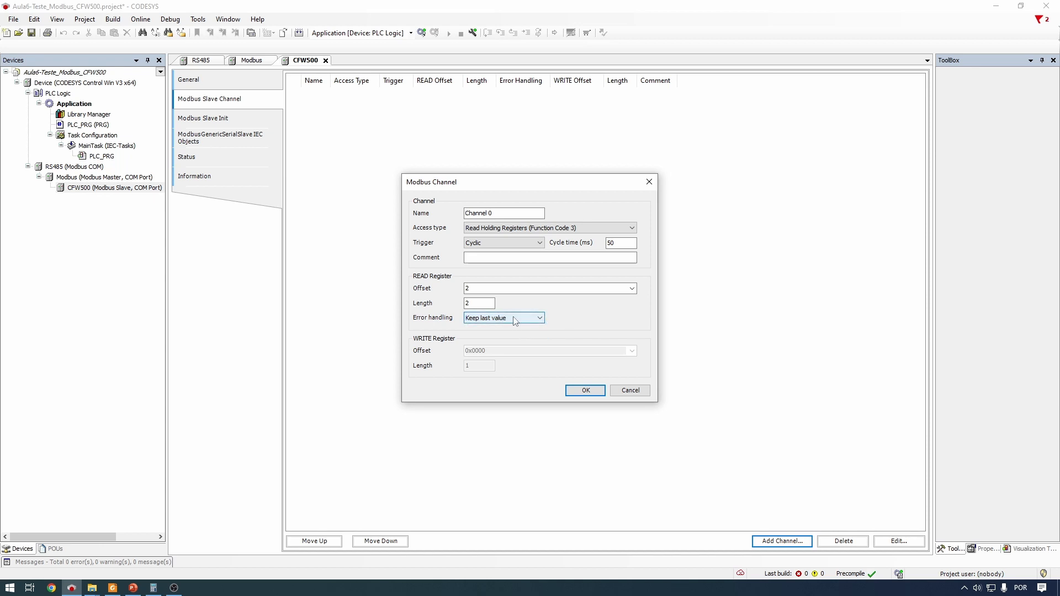
key(Tab)
key(Tab)
key(Tab)
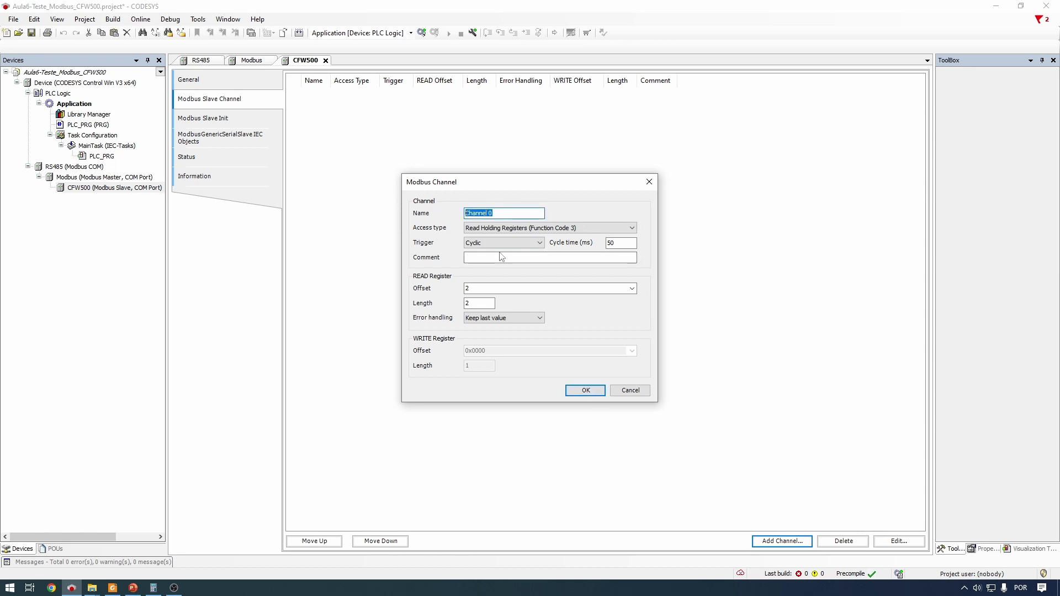
text(Leitura P2 e P3)
key(Return)
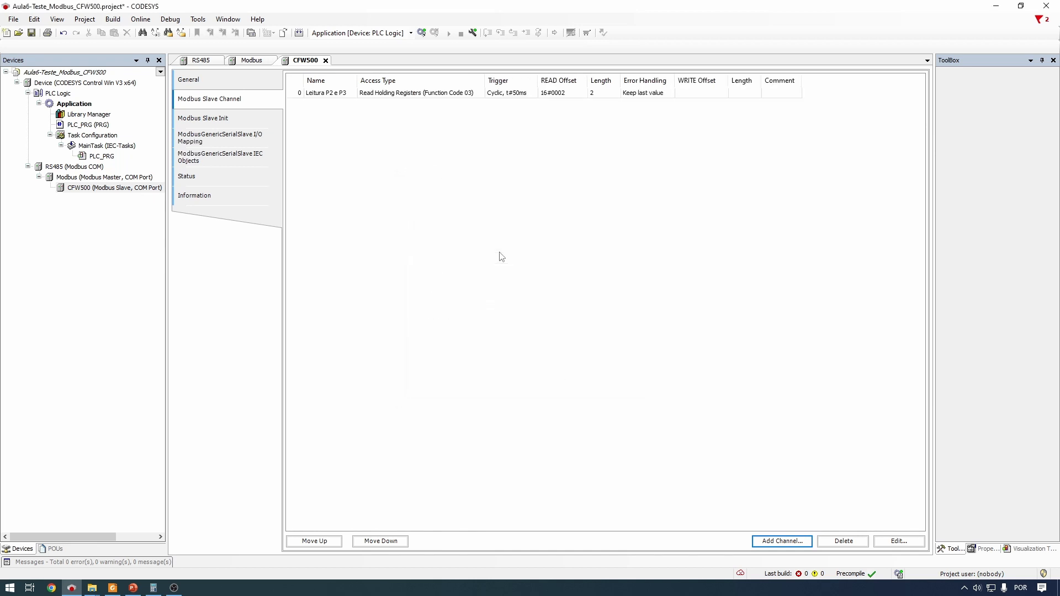
Begin a second Modbus channel and start naming it 'Escrita'
click(311, 92)
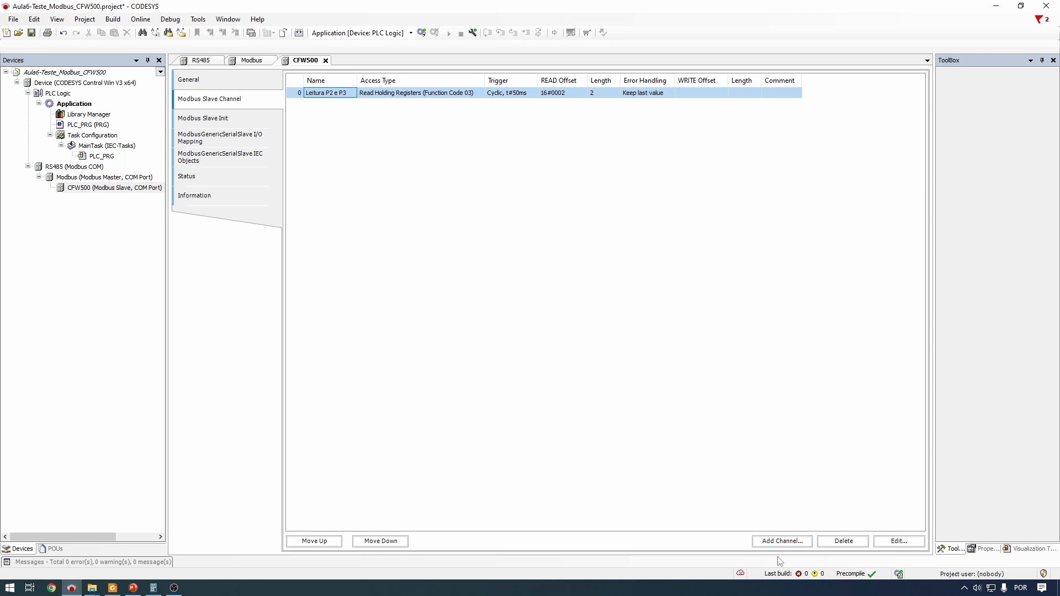
click(789, 547)
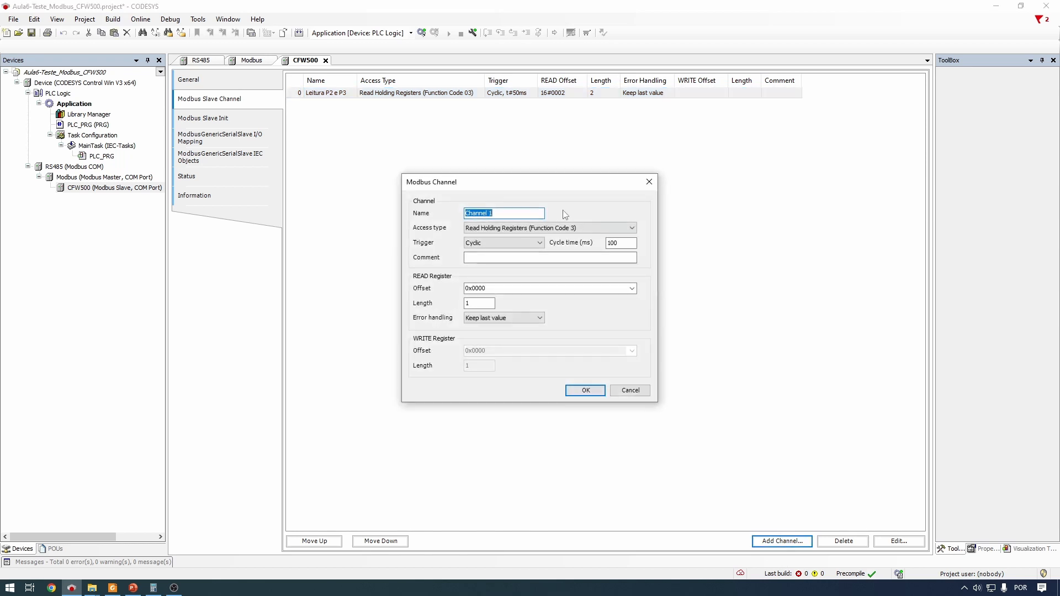
text(Escrita)
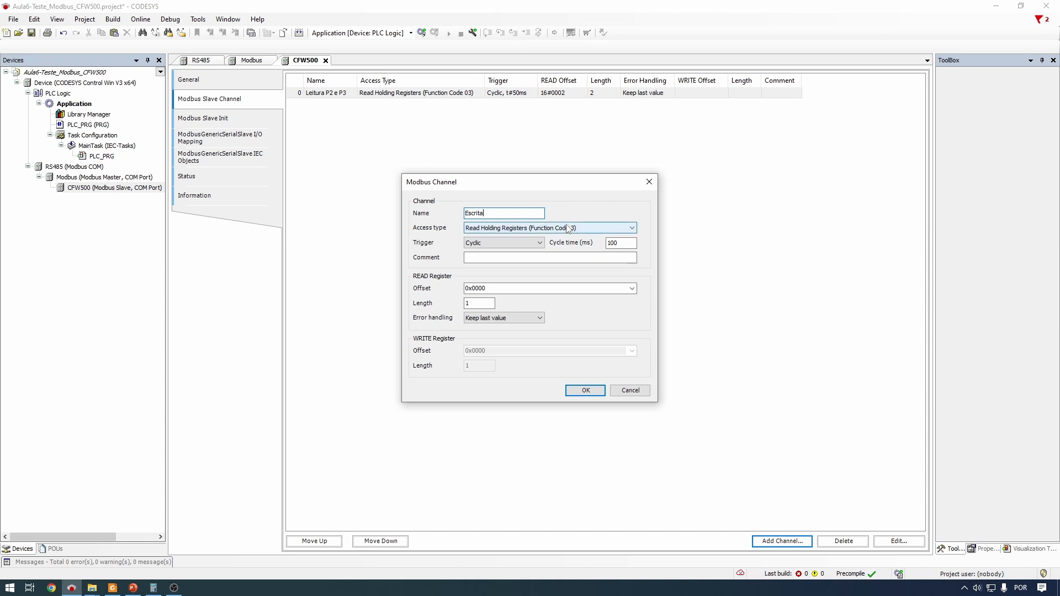
Switch the Escrita channel to Write Multiple Registers (Function Code 16) and select its 0x0000 write offset
click(567, 229)
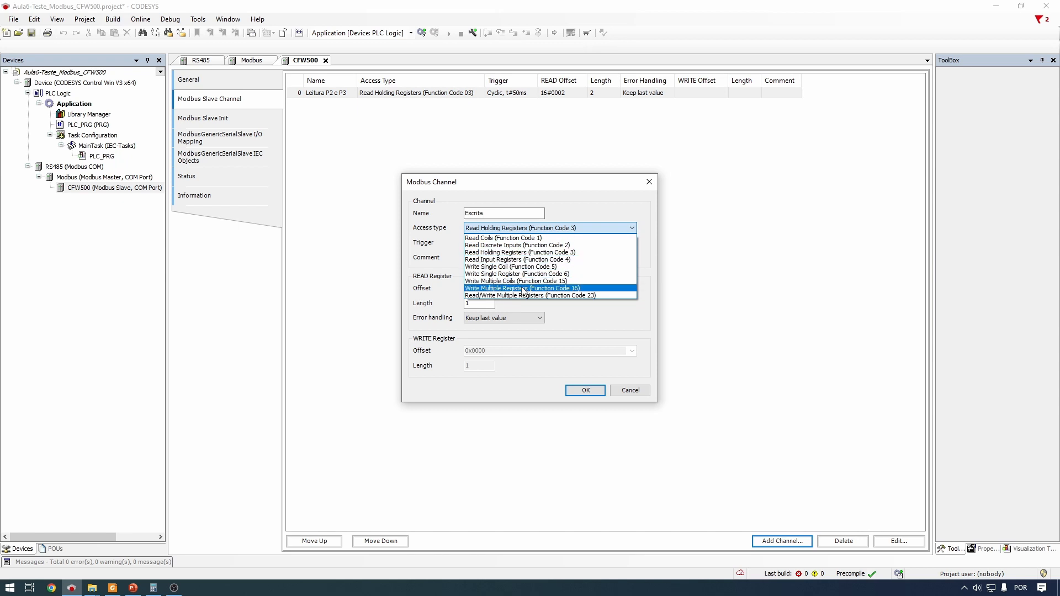
click(555, 290)
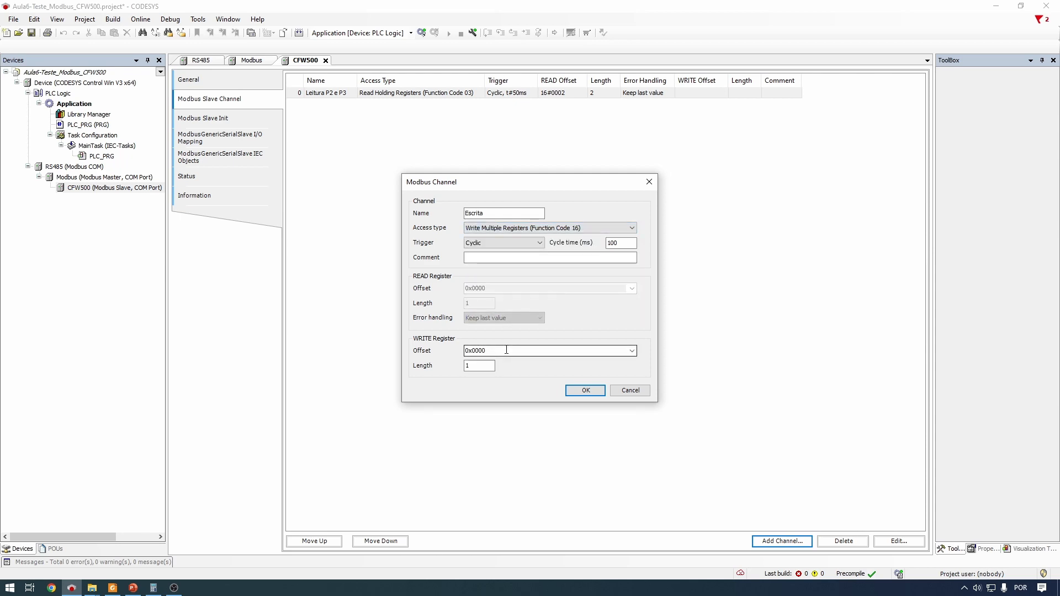
drag(506, 351, 445, 353)
click(112, 587)
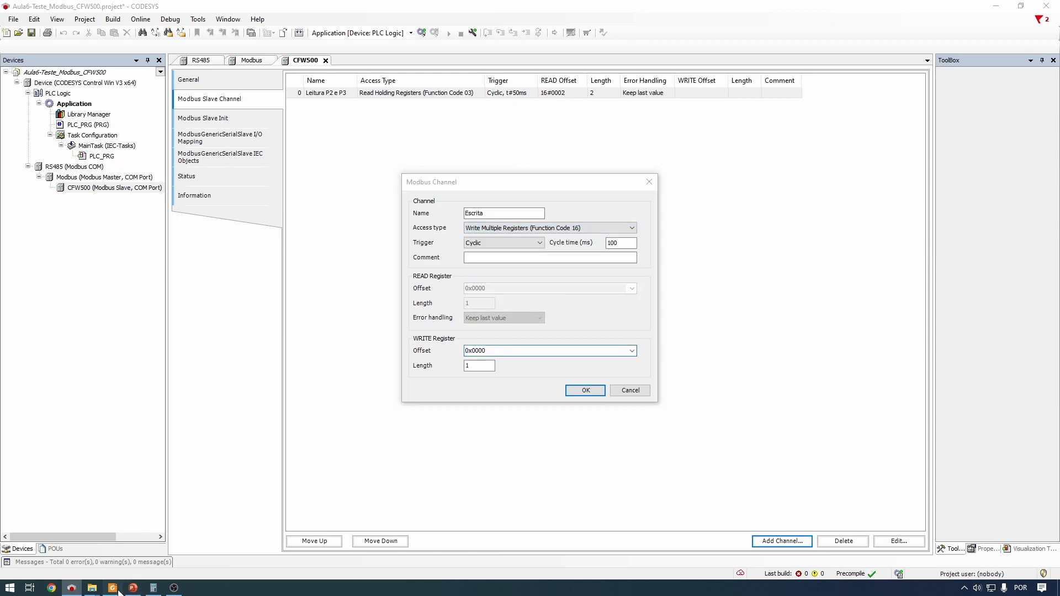
Find and highlight the P0682 and P0683 rows in the CFW500 manual, then return to CODESYS
scroll(665, 269, down, 20)
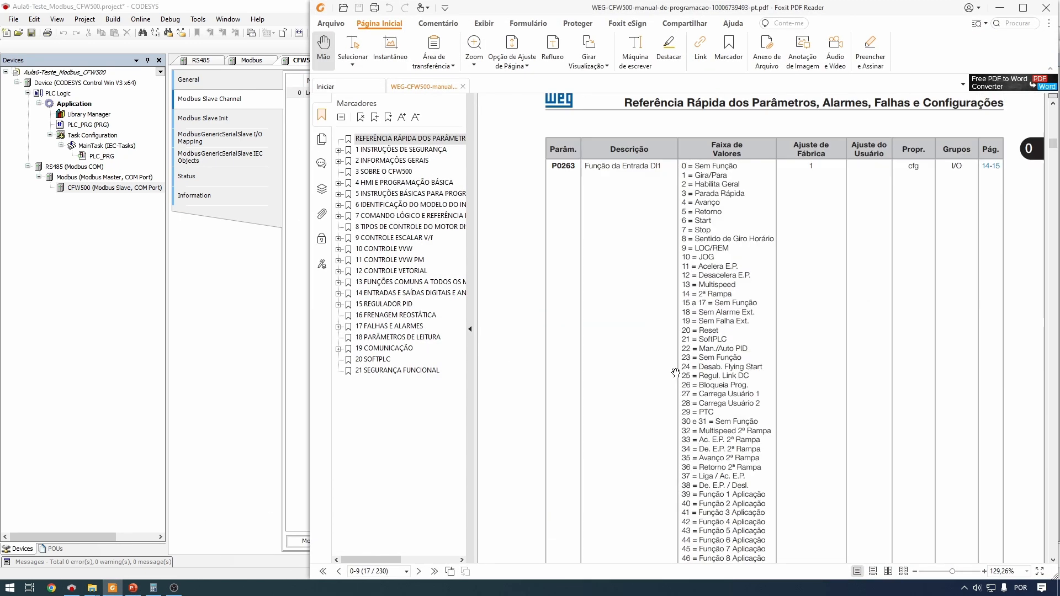
scroll(673, 407, down, 20)
middle_click(673, 407)
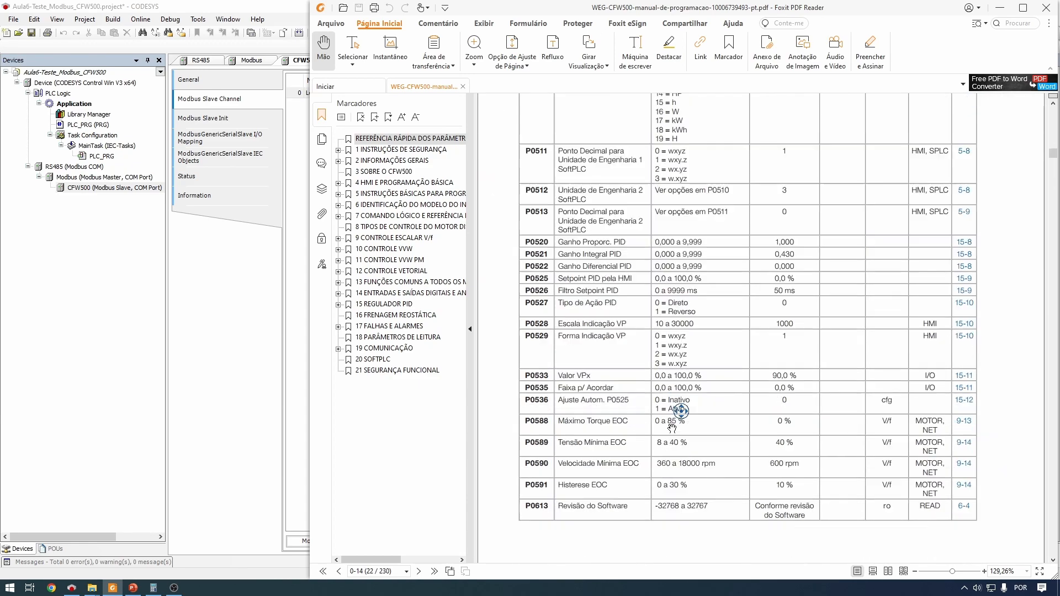
middle_click(672, 434)
scroll(671, 411, up, 4)
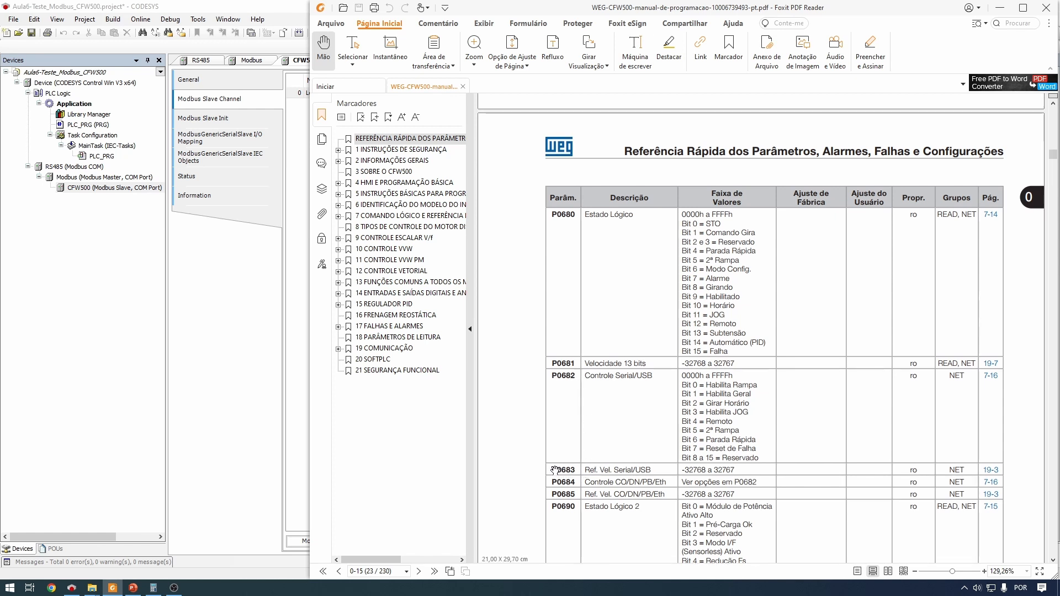
double_click(554, 375)
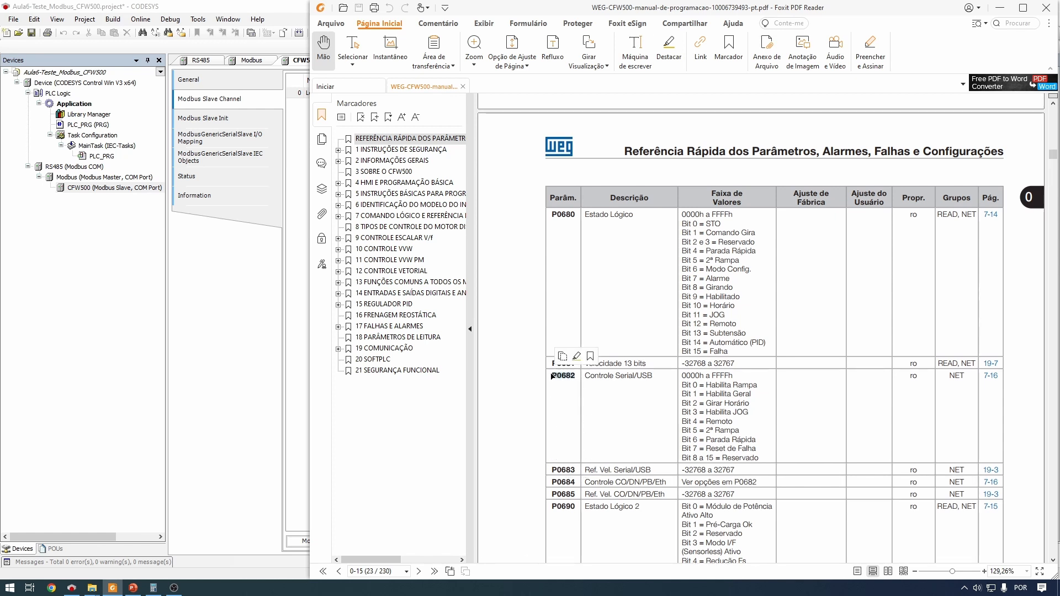
drag(551, 376, 771, 469)
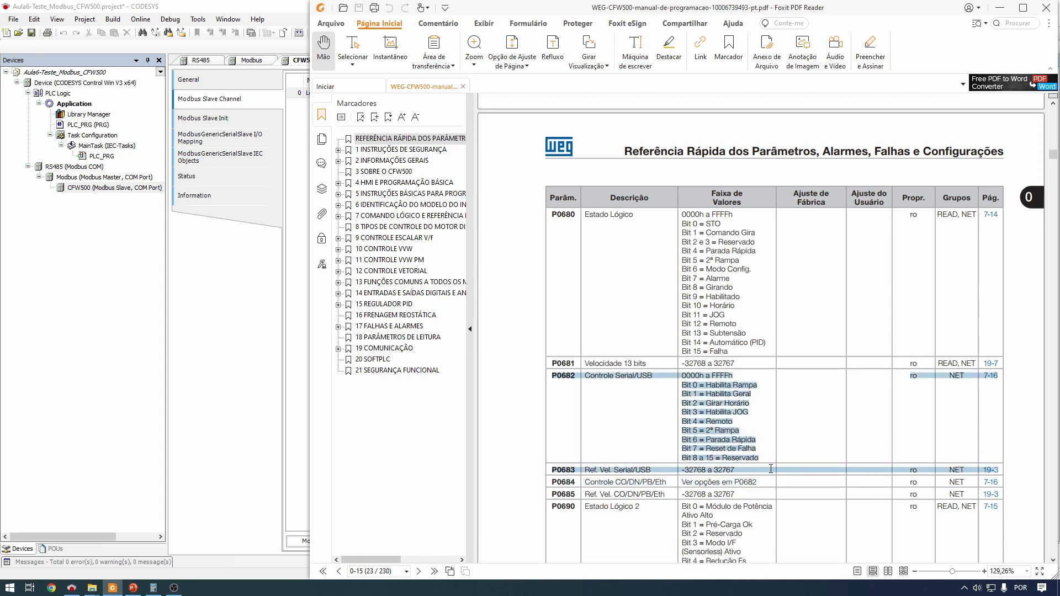
click(631, 447)
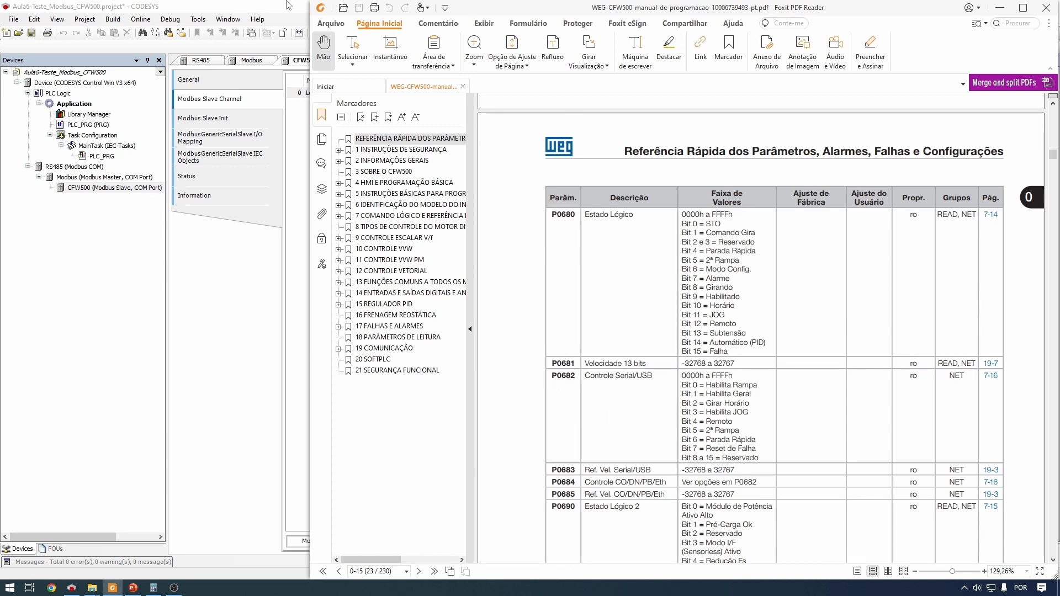
key(alt+Tab)
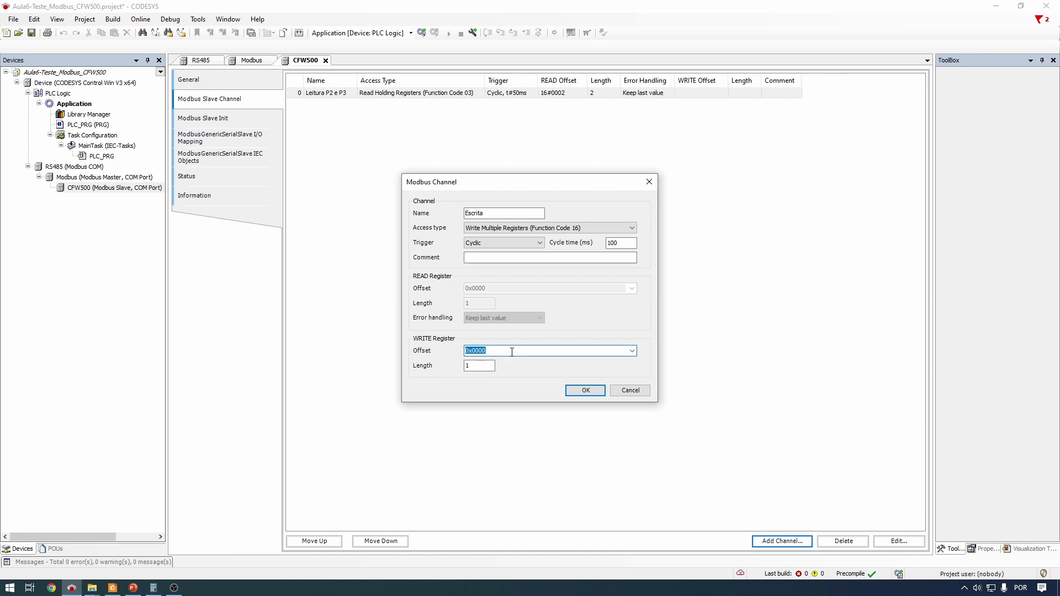
Set the Escrita write offset to 682 and write length to 2, then add the channel
drag(521, 353, 409, 352)
text(682)
drag(486, 366, 455, 369)
text(2)
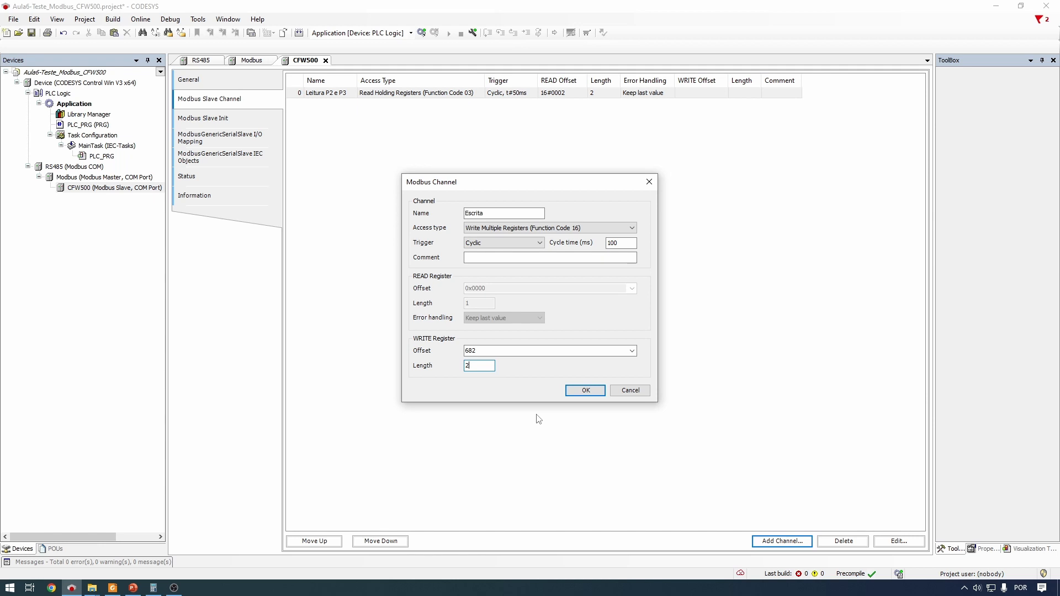
click(594, 389)
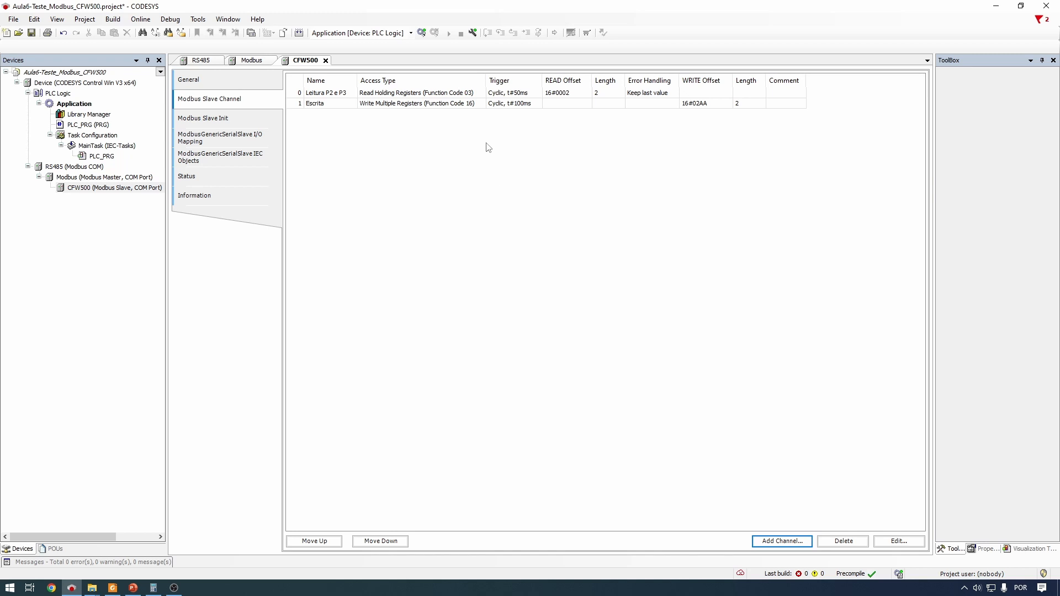
Reopen the Escrita channel and examine its write offset, displayed as 0x02AA
click(370, 104)
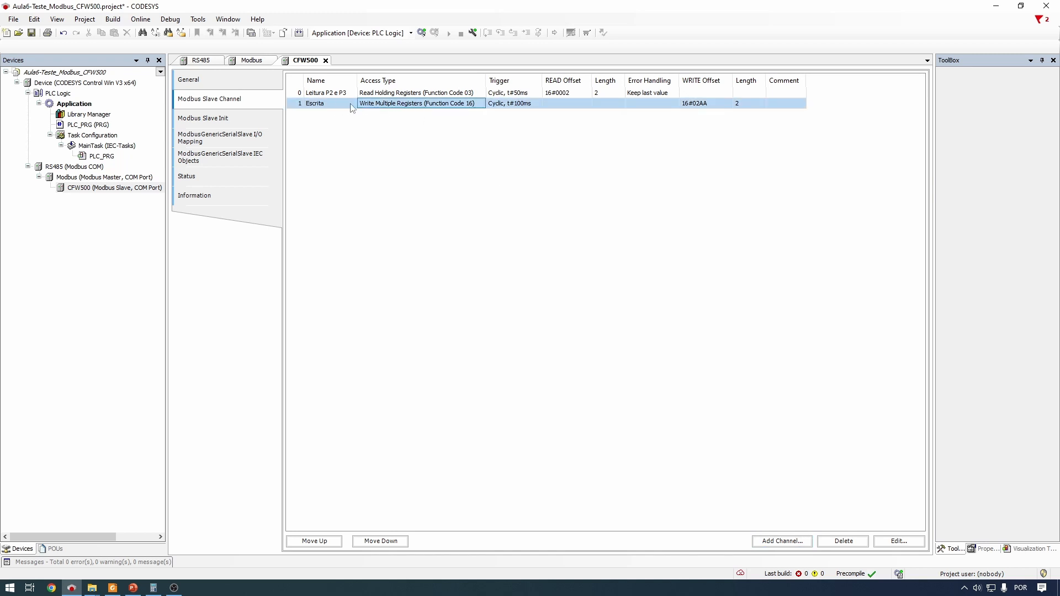
double_click(429, 108)
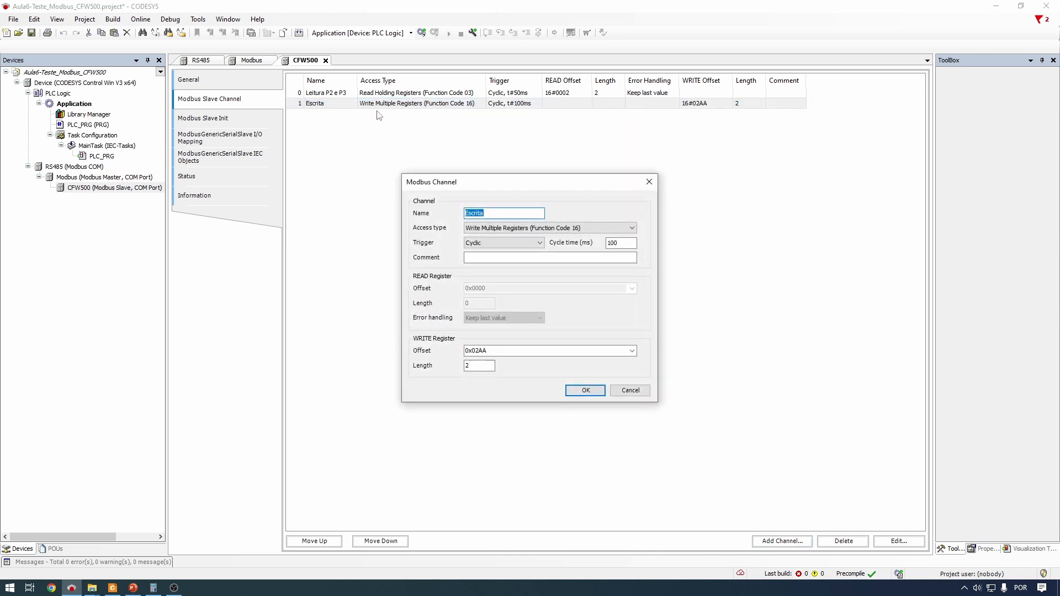
click(534, 351)
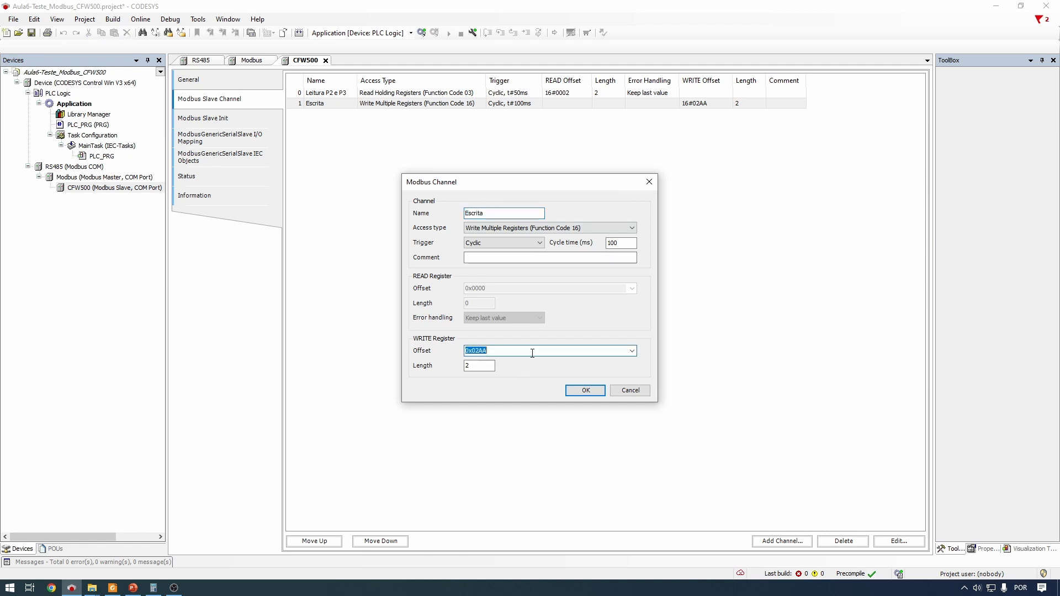
click(544, 354)
drag(539, 352, 455, 349)
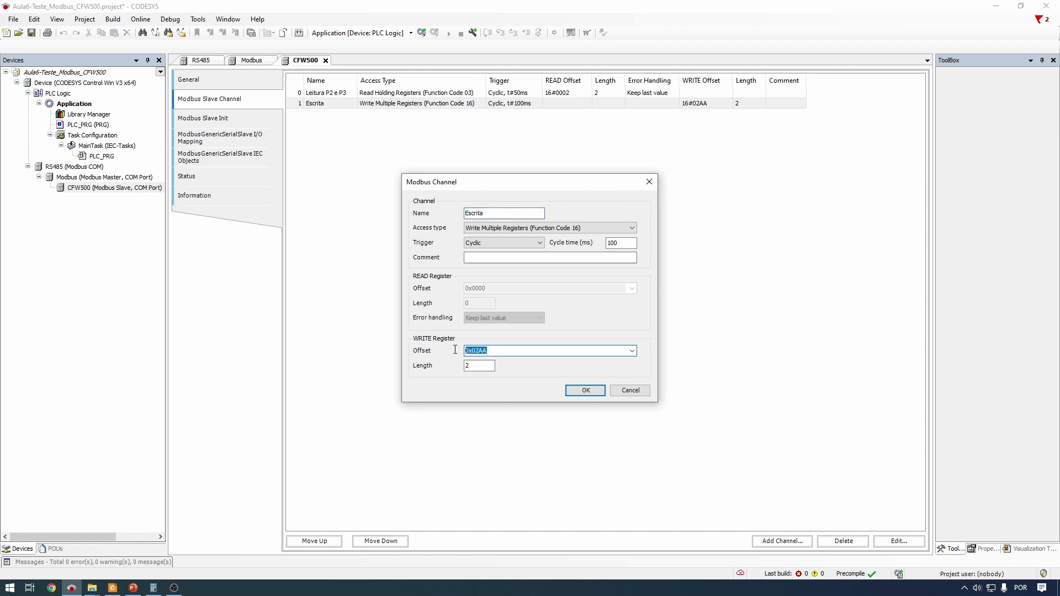
click(502, 350)
drag(472, 353, 445, 349)
click(510, 354)
click(496, 349)
Bring up the Programmer calculator, move it aside, and enter decimal 682 to read its hex value
click(153, 587)
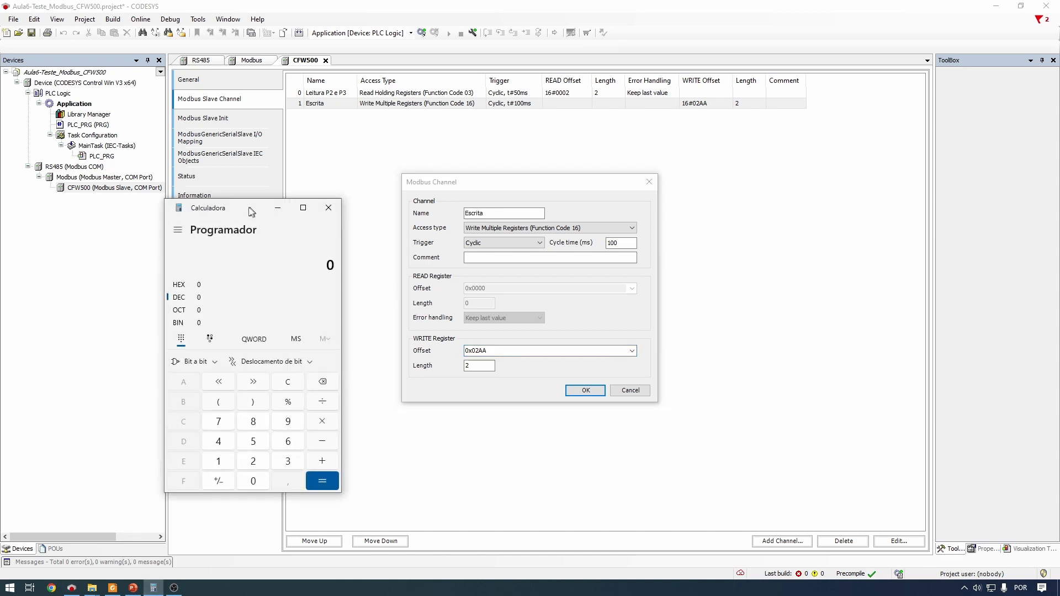
drag(250, 208, 215, 208)
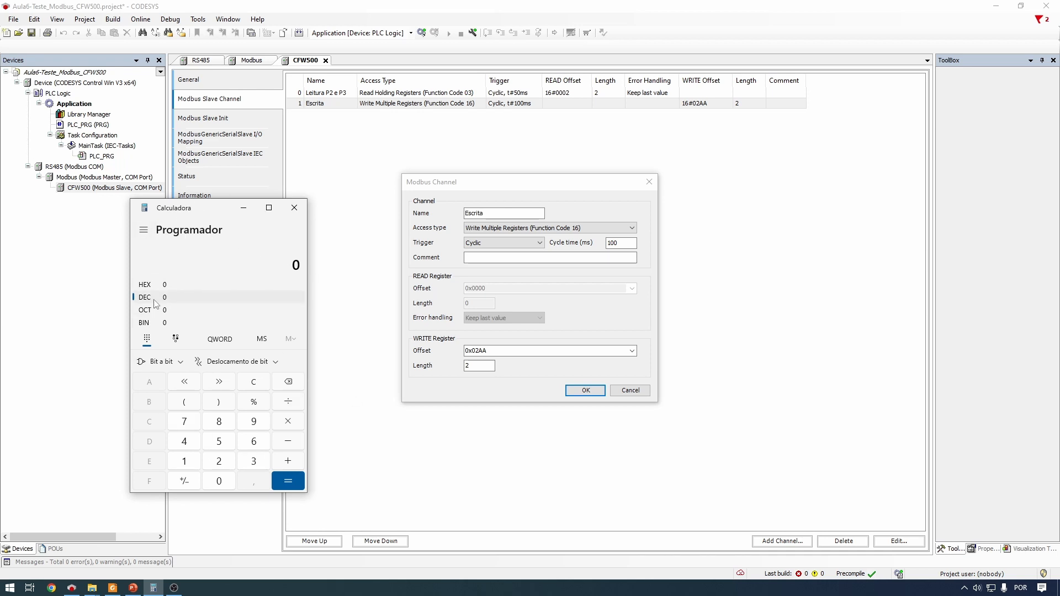
text(68)
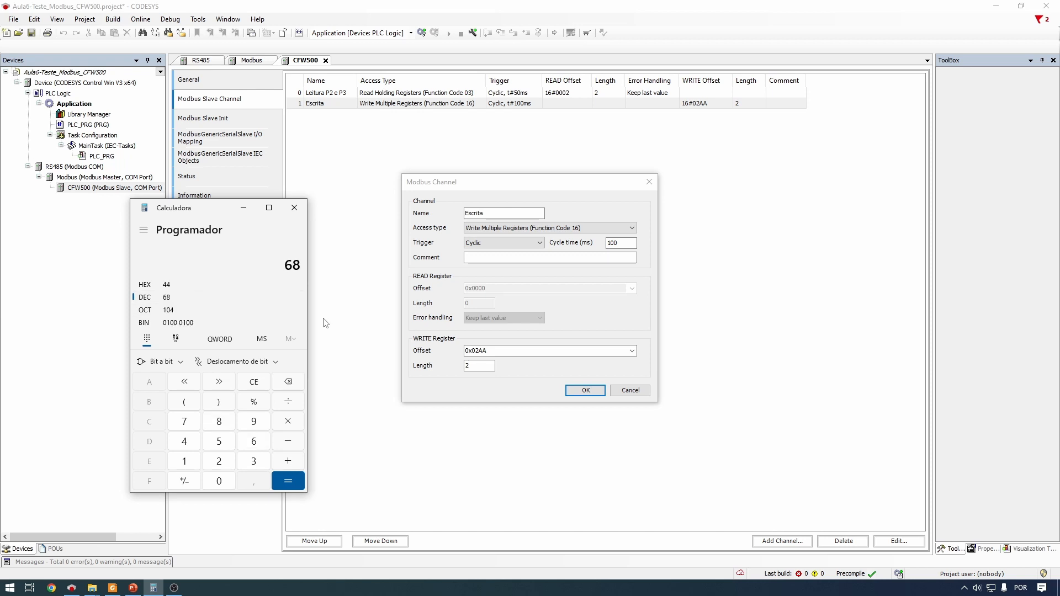
text(2)
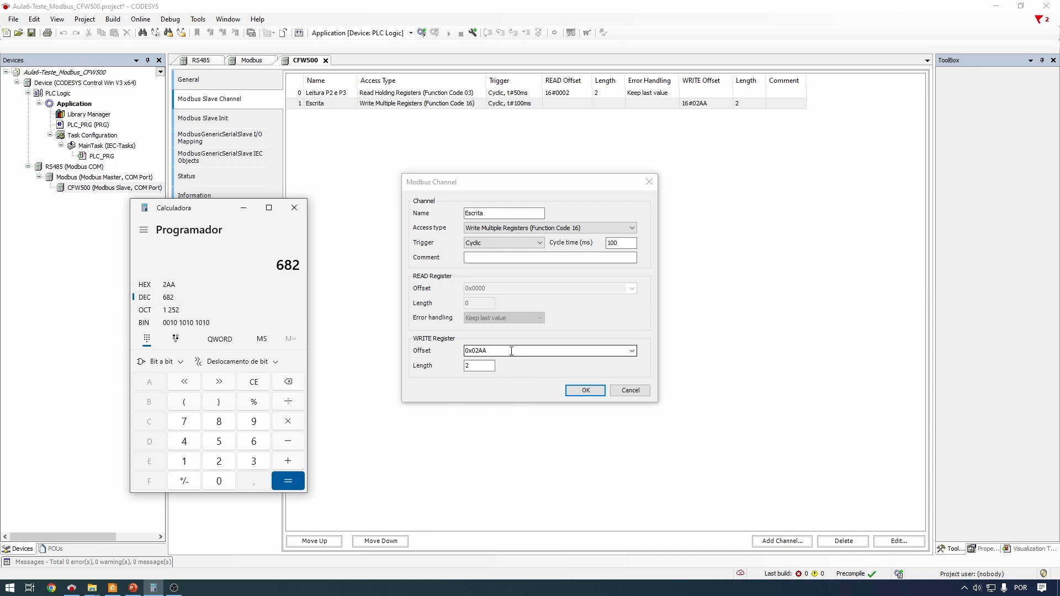
Re-enter write offset 0x2AA, rename the channel 'Escrita P682 e P683', and apply the change
click(472, 351)
double_click(476, 351)
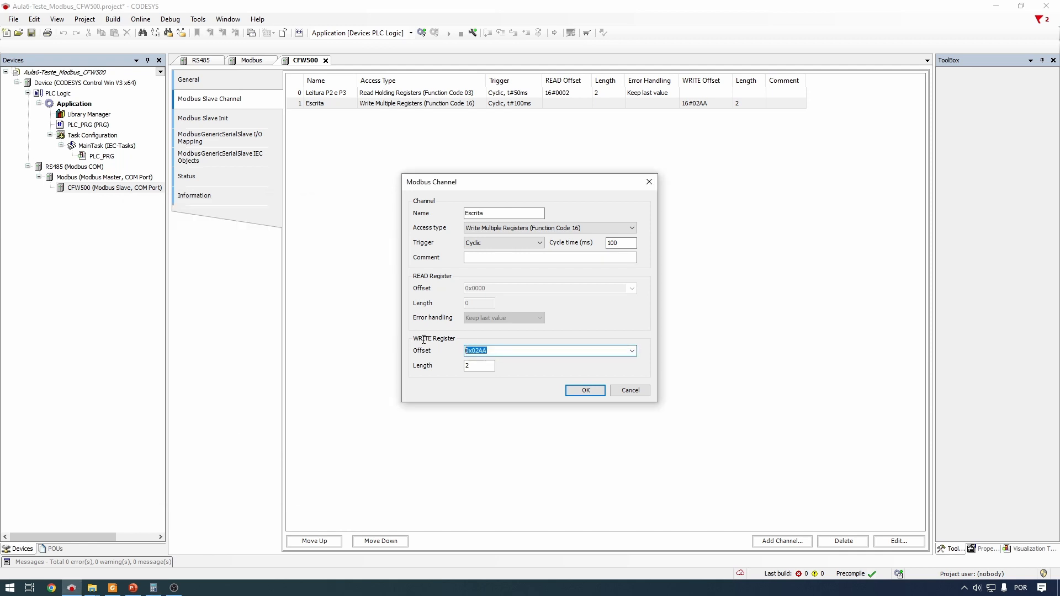
text(682)
text(0)
text(x2AA)
click(522, 214)
text(P)
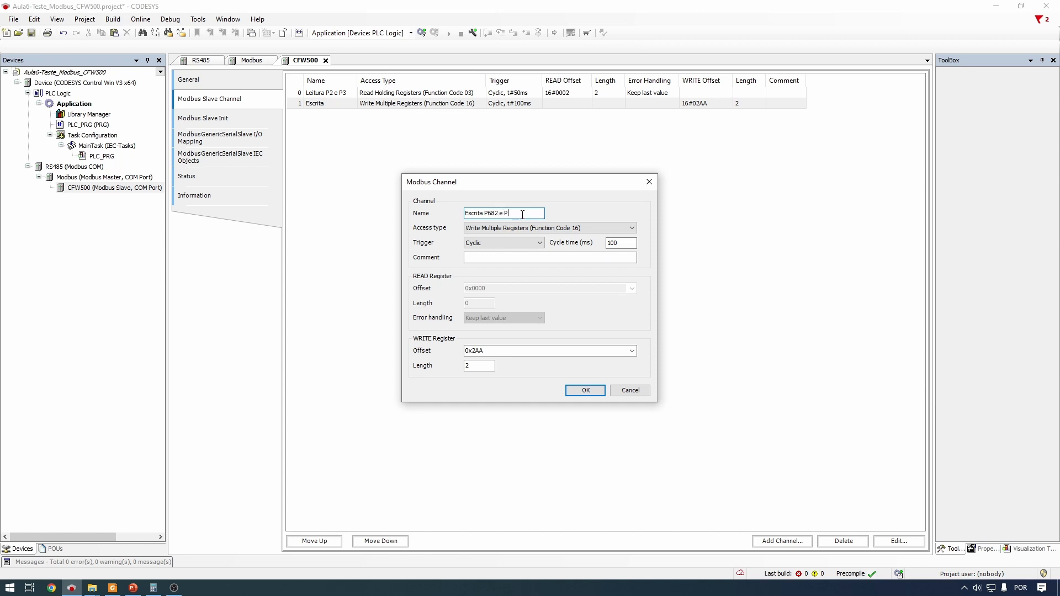
text(682 e P683)
key(Return)
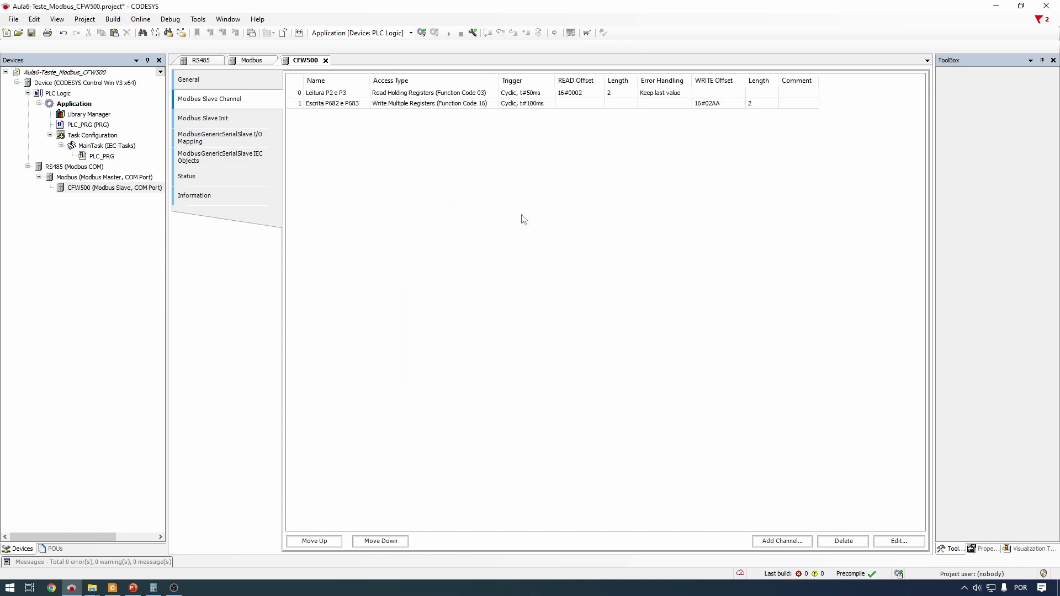
click(468, 94)
click(422, 106)
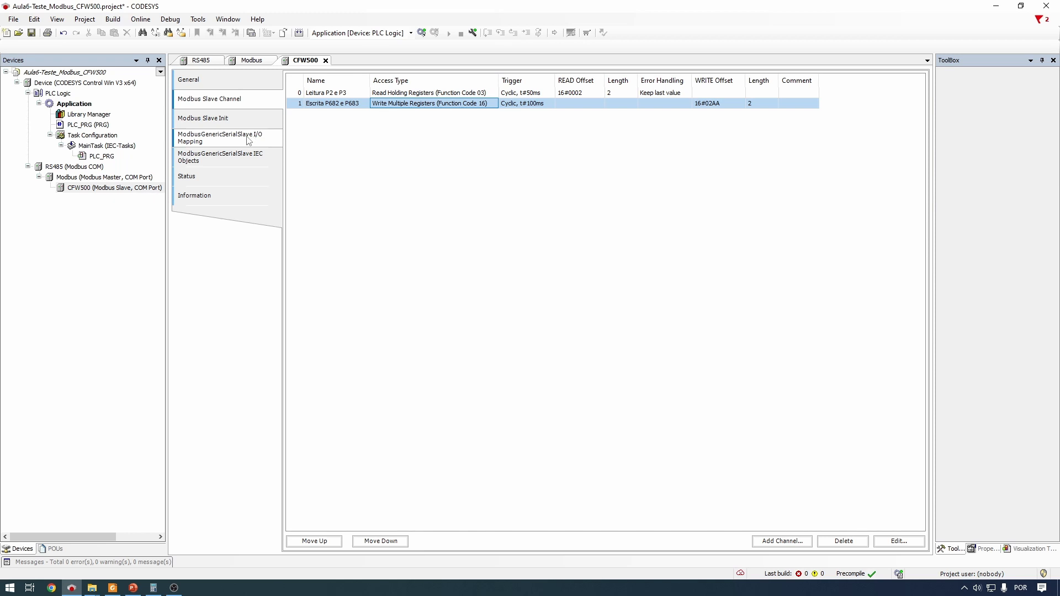
Open the CFW500 I/O Mapping and expand Leitura P2 e P3 into its two read words
click(231, 142)
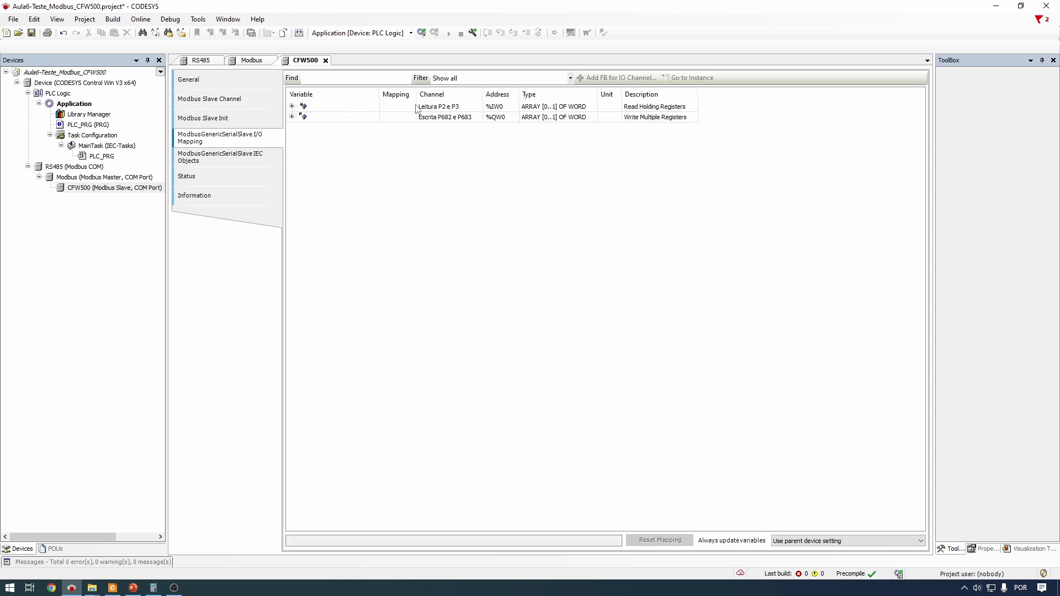
click(448, 111)
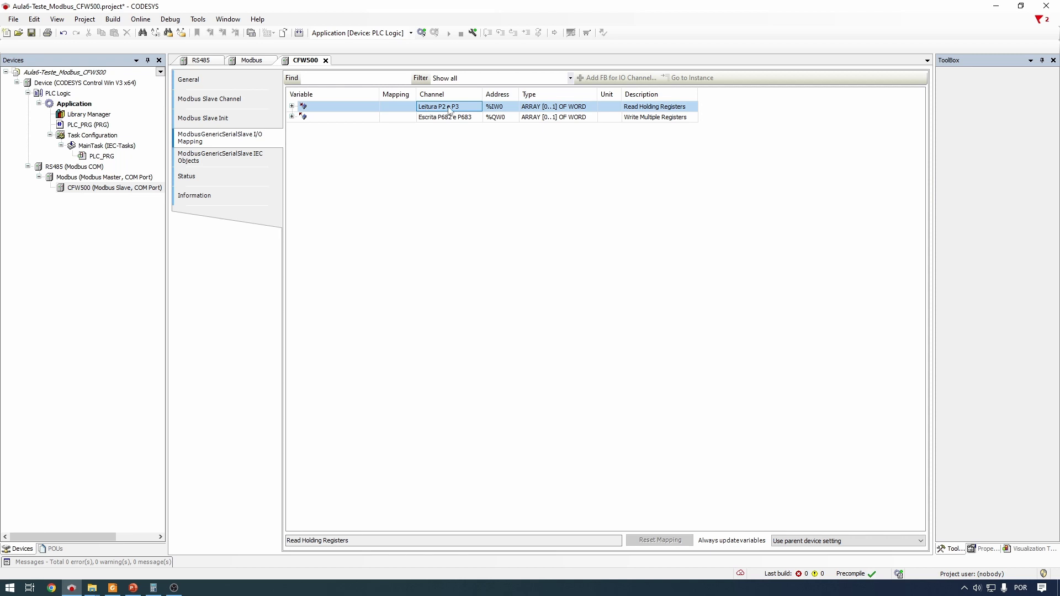
click(431, 120)
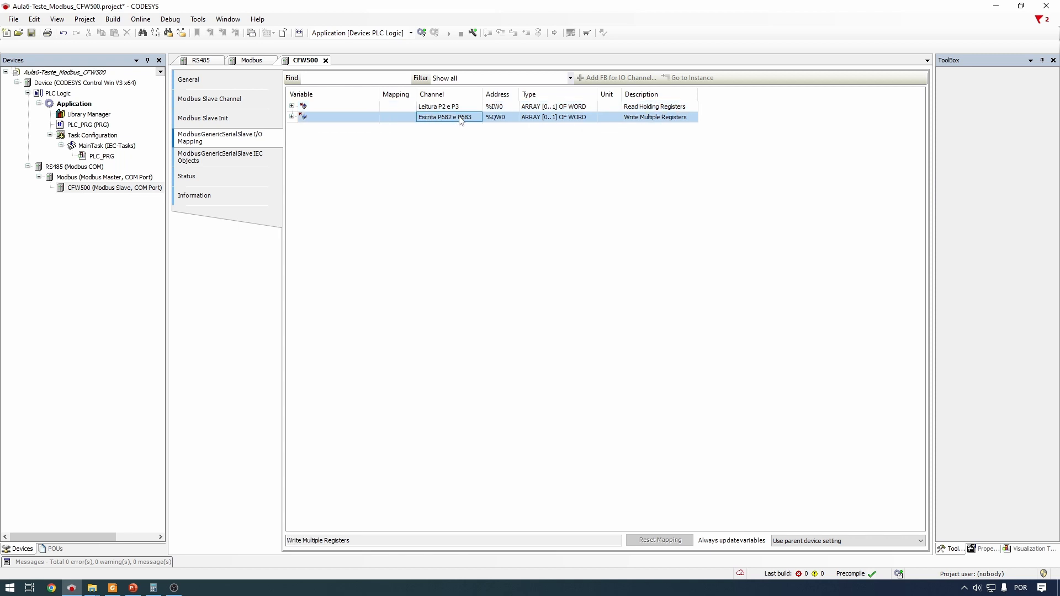
click(557, 108)
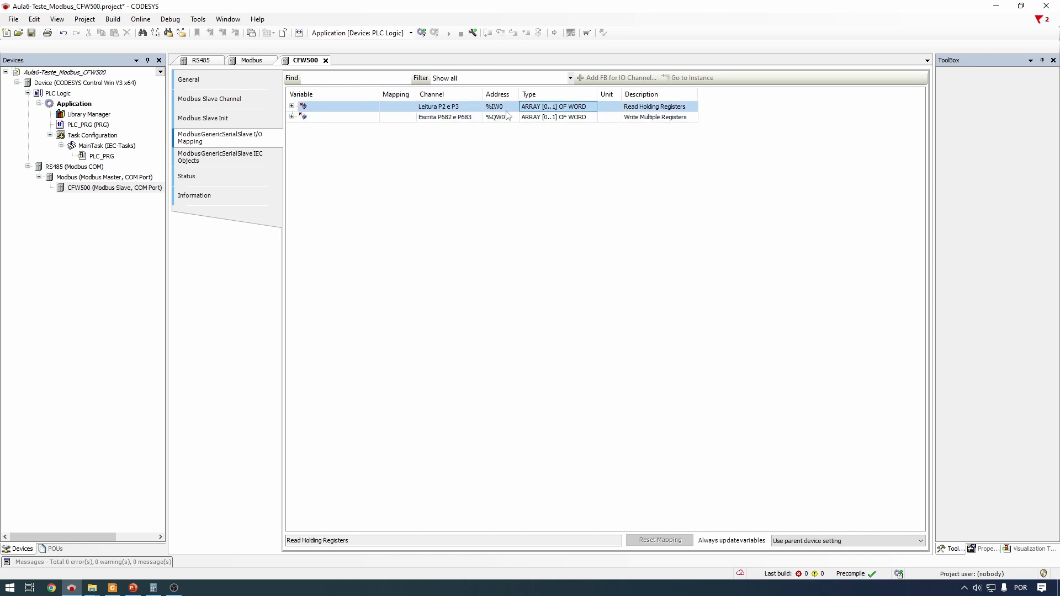
click(292, 107)
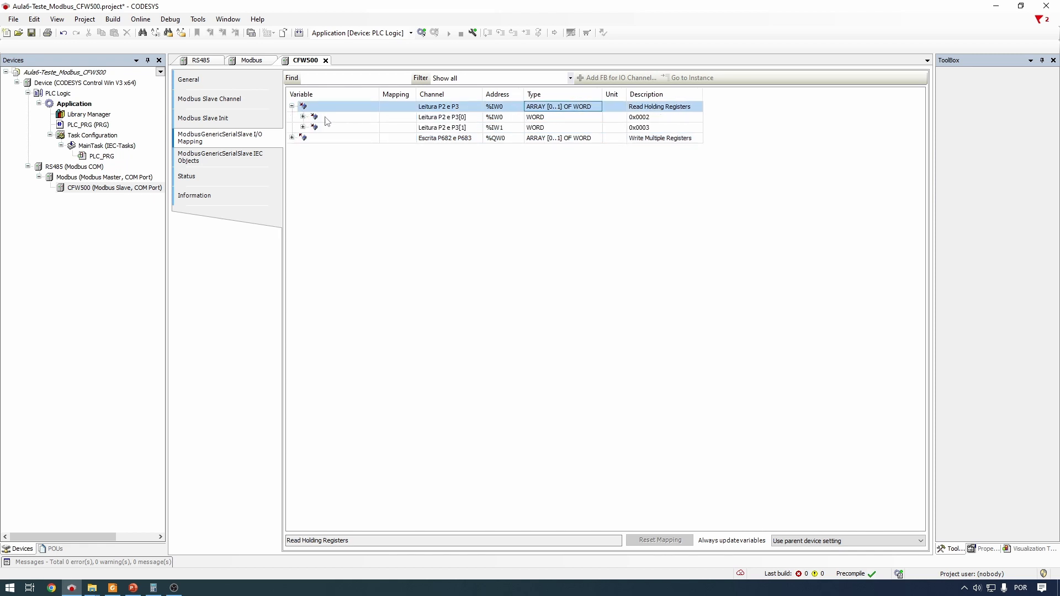
click(342, 118)
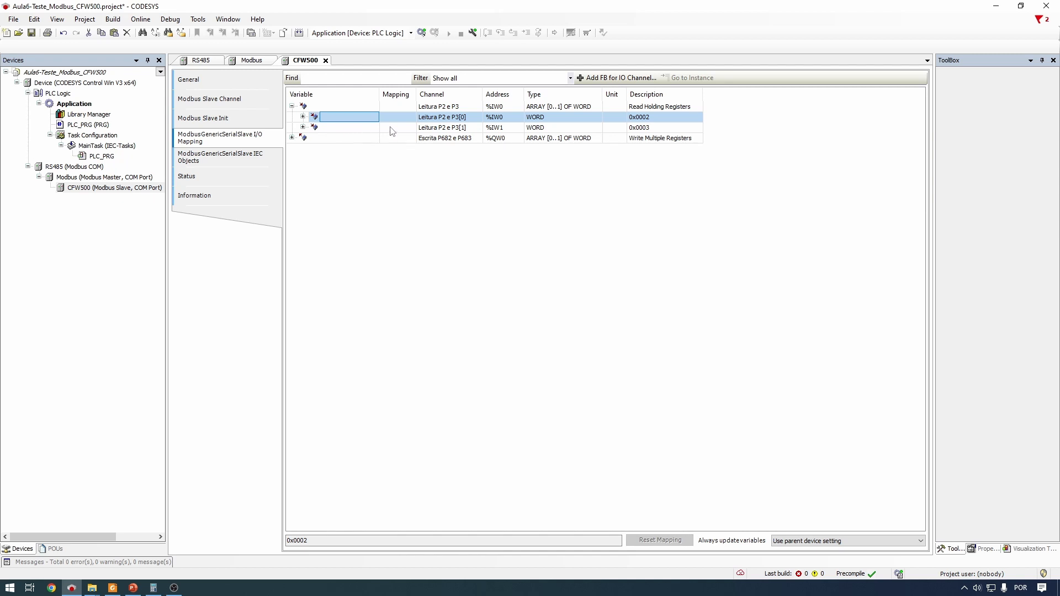
click(355, 128)
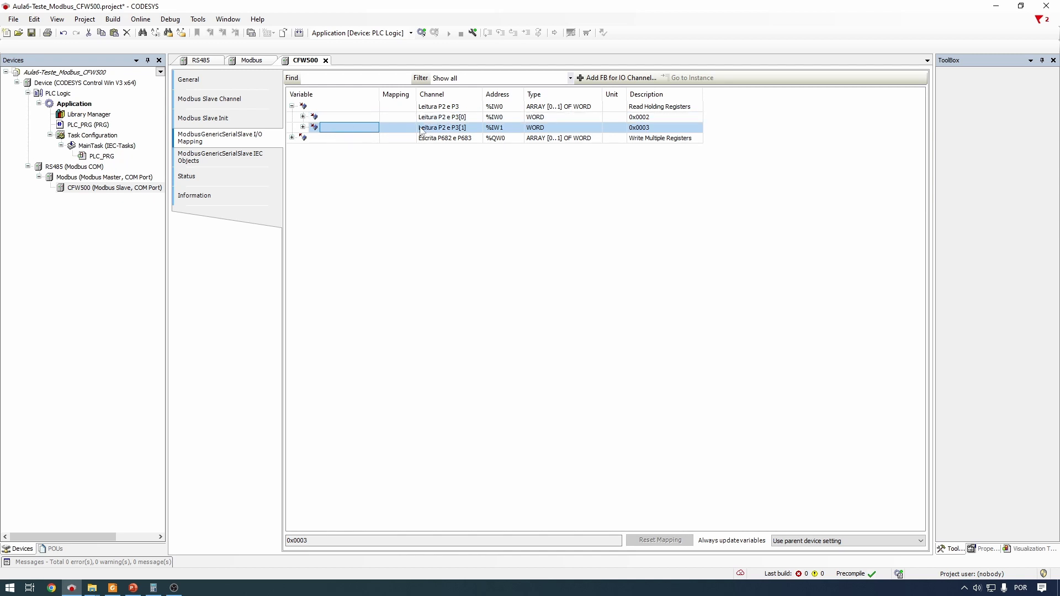
Expand Escrita P682 e P683 and check its write words at registers 0x02AA and 0x02AB
click(291, 138)
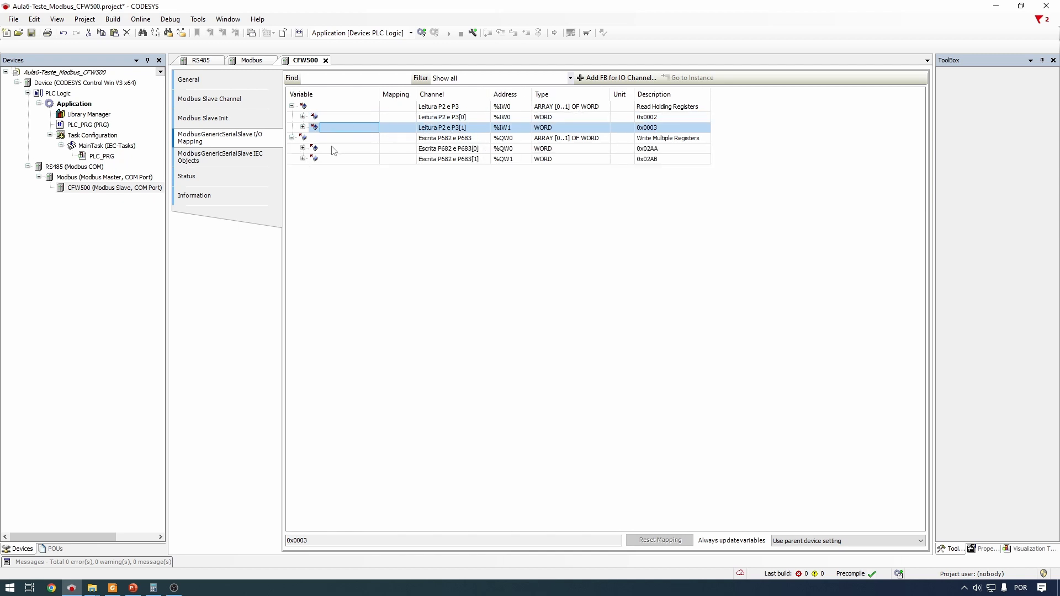
click(353, 149)
click(341, 163)
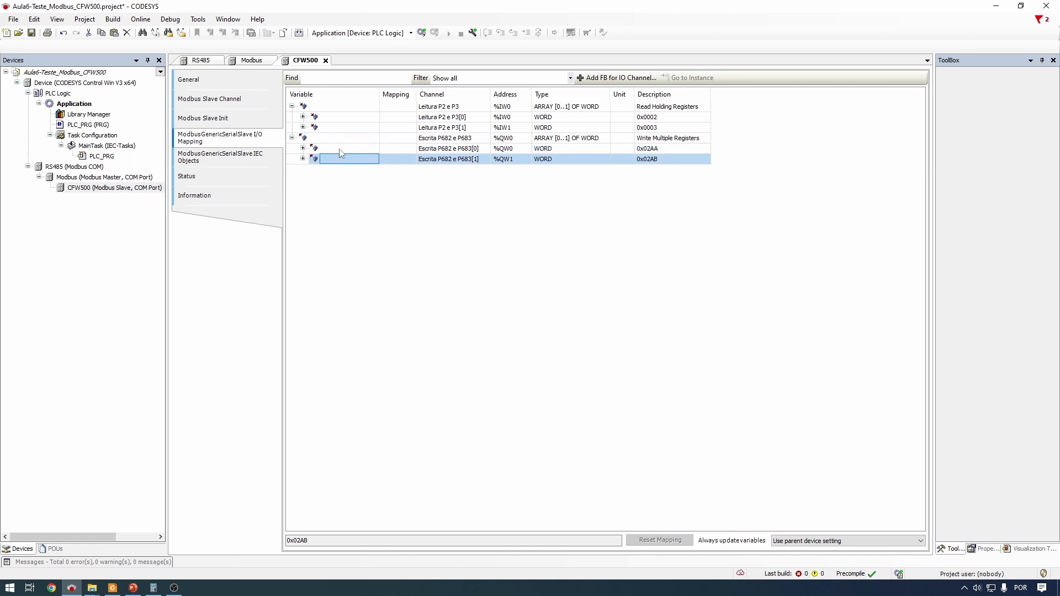
click(342, 150)
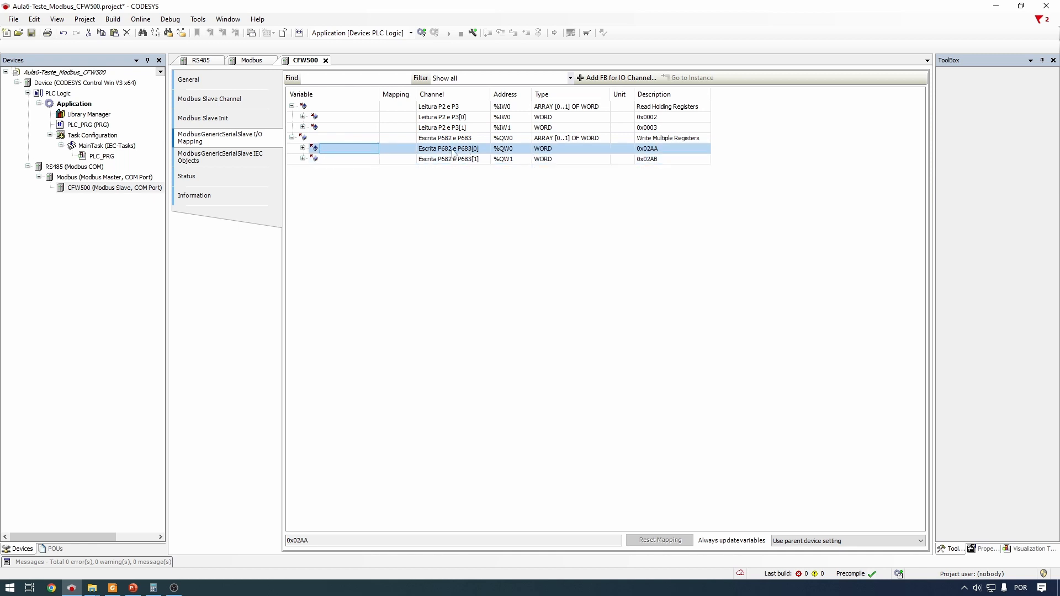
click(353, 160)
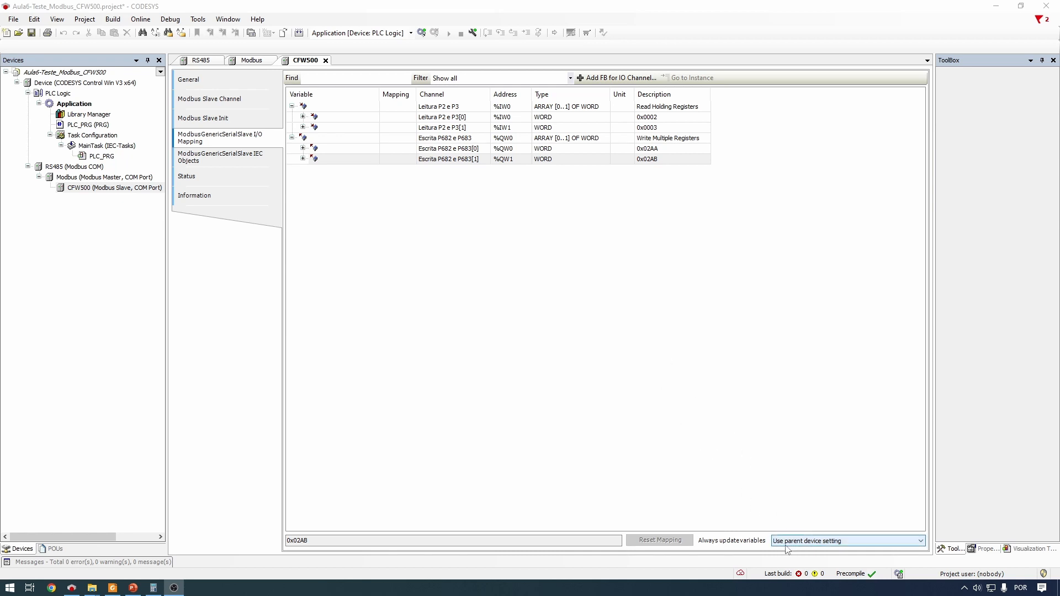
Set 'Always update variables' to 'Enabled 1 (use bus cycle task if not used in any task)'
click(832, 544)
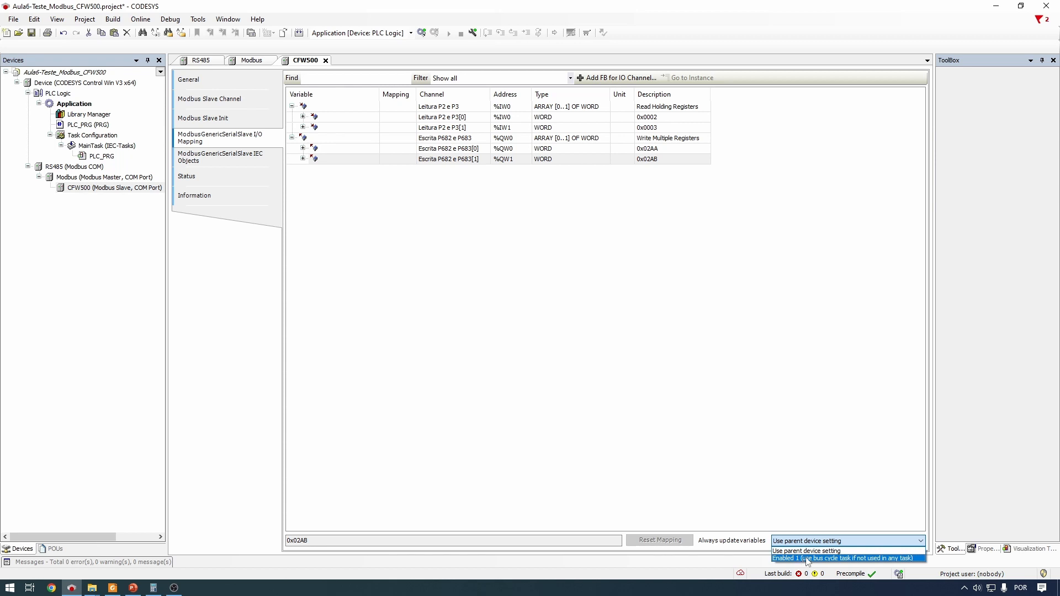
click(823, 559)
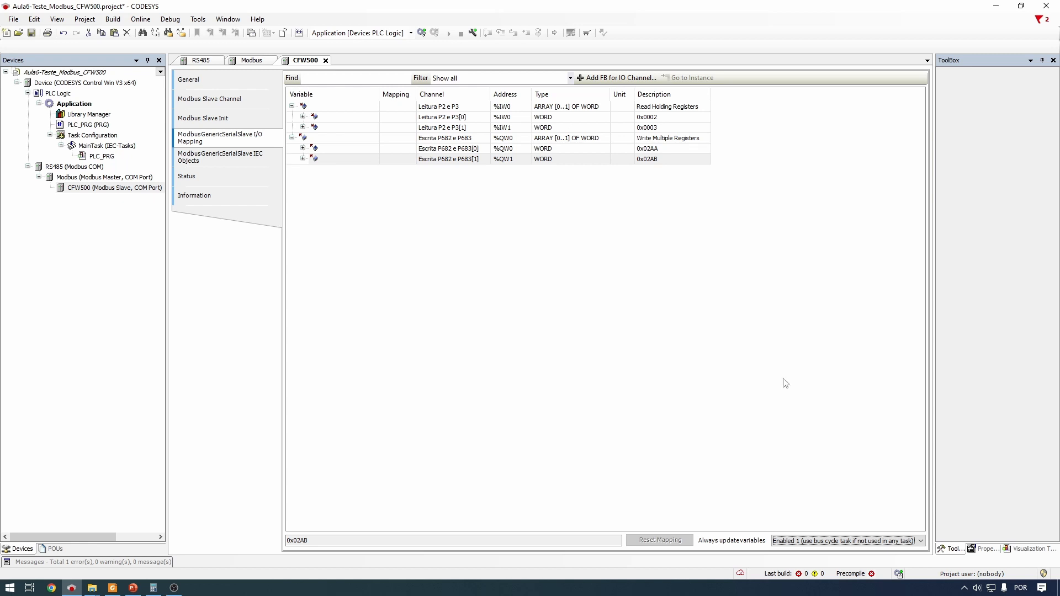
click(141, 19)
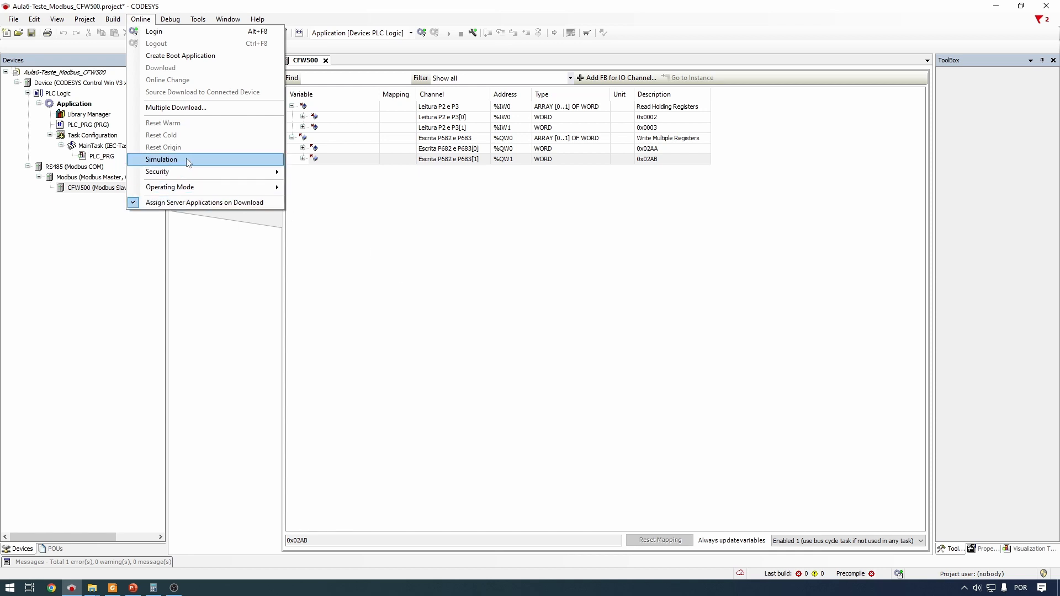
Dismiss the Online menu unused and reveal the hidden taskbar tray icons
click(747, 578)
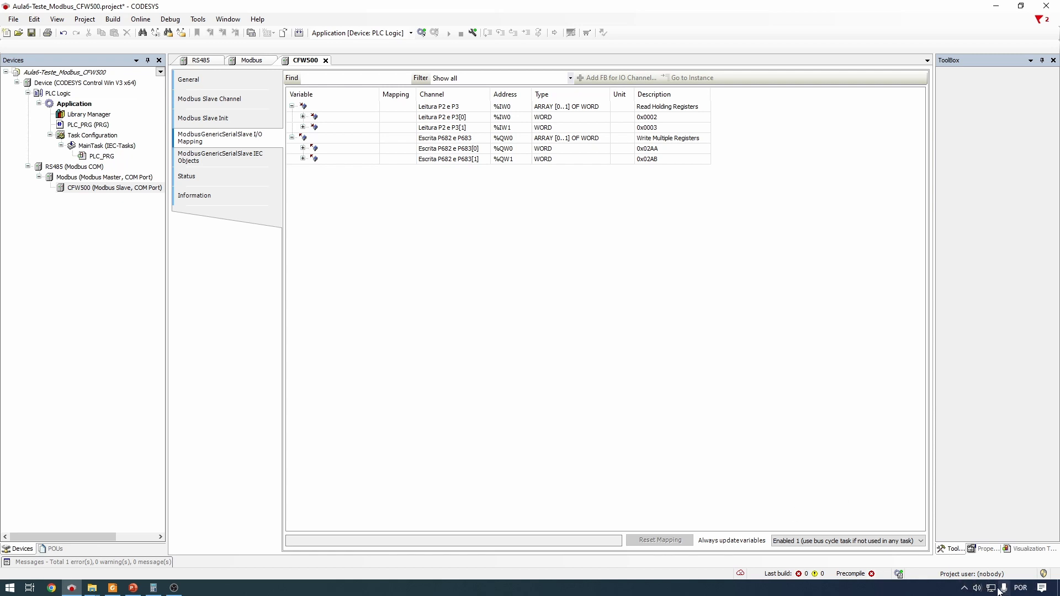
click(965, 588)
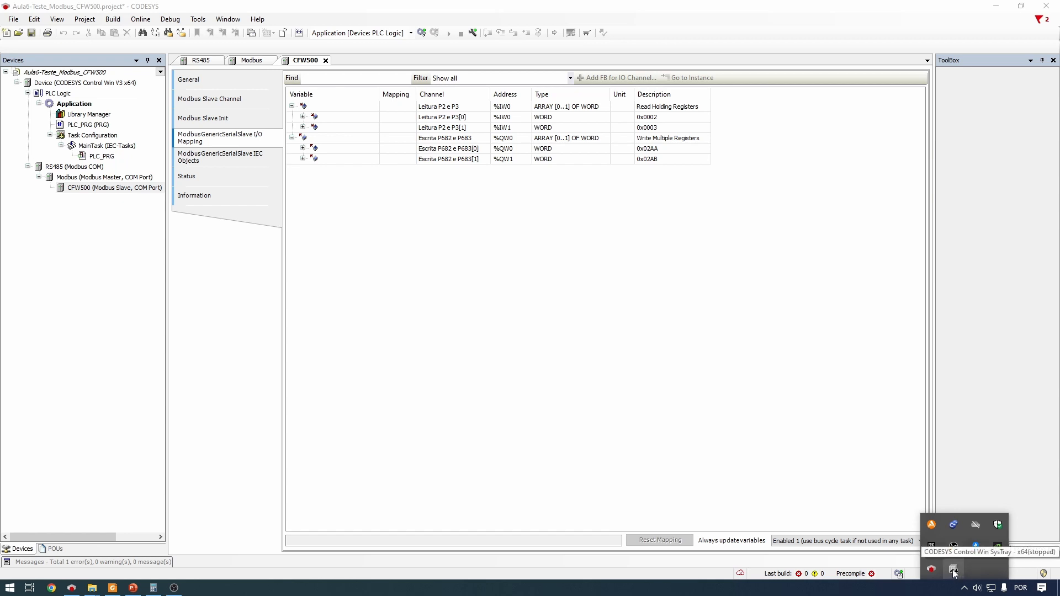
Start the CODESYS Control Win soft PLC from the tray, accept its warning, and verify it runs
right_click(957, 574)
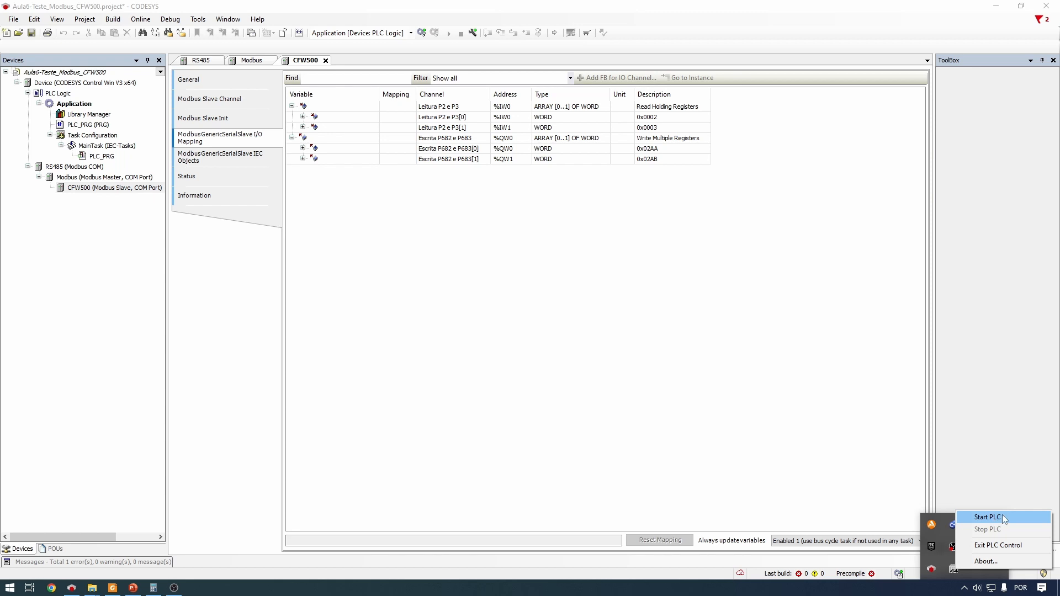
click(988, 517)
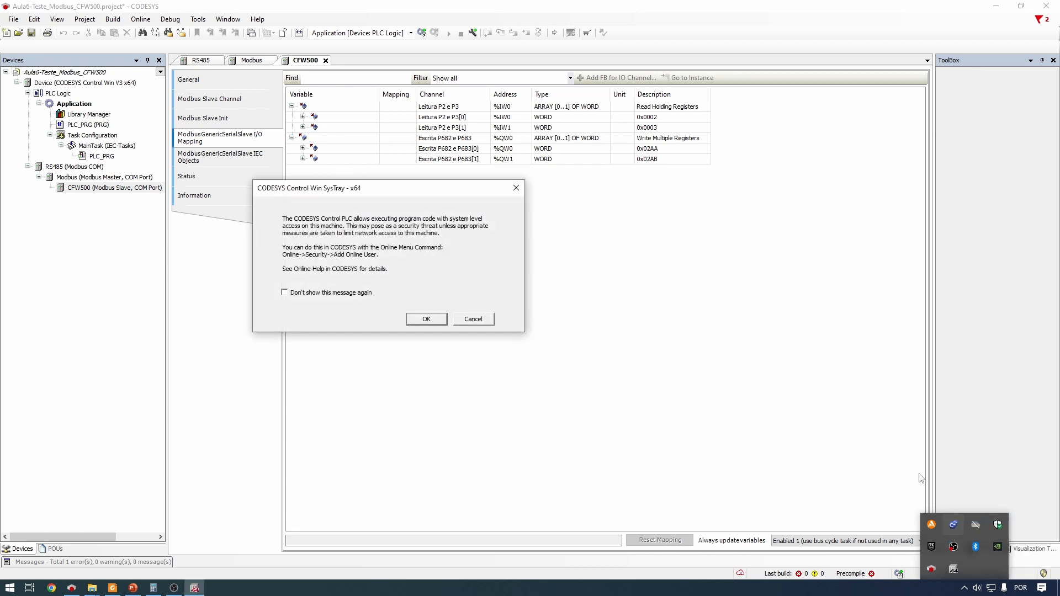
click(428, 320)
click(964, 587)
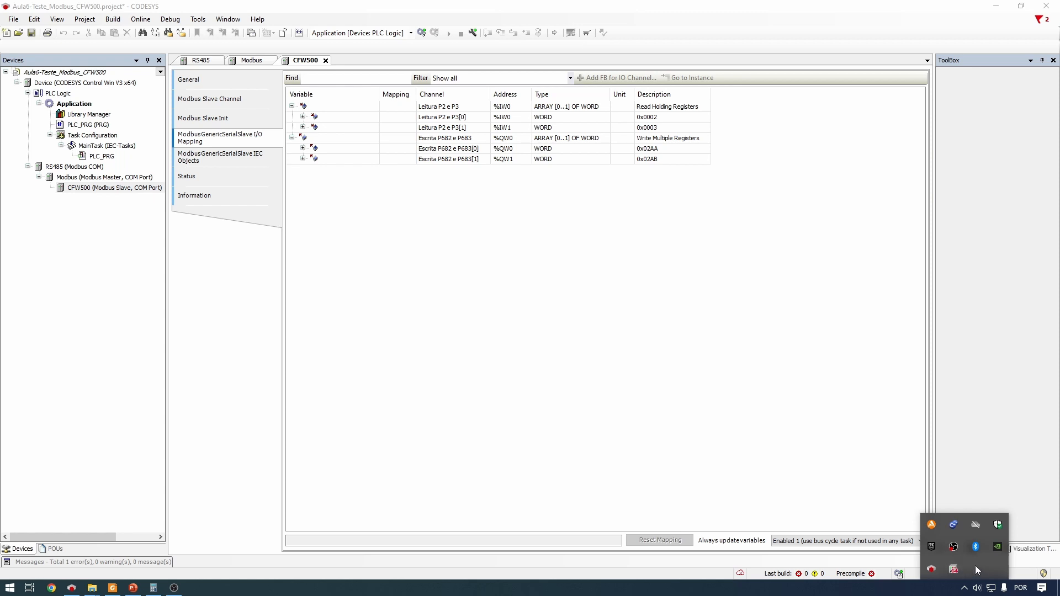
right_click(954, 568)
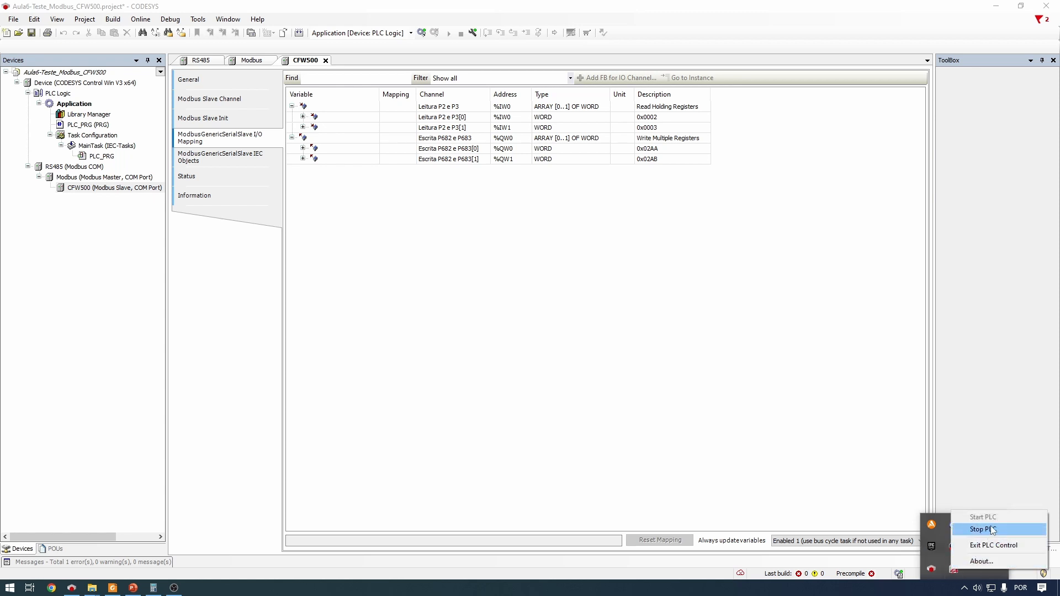
click(829, 395)
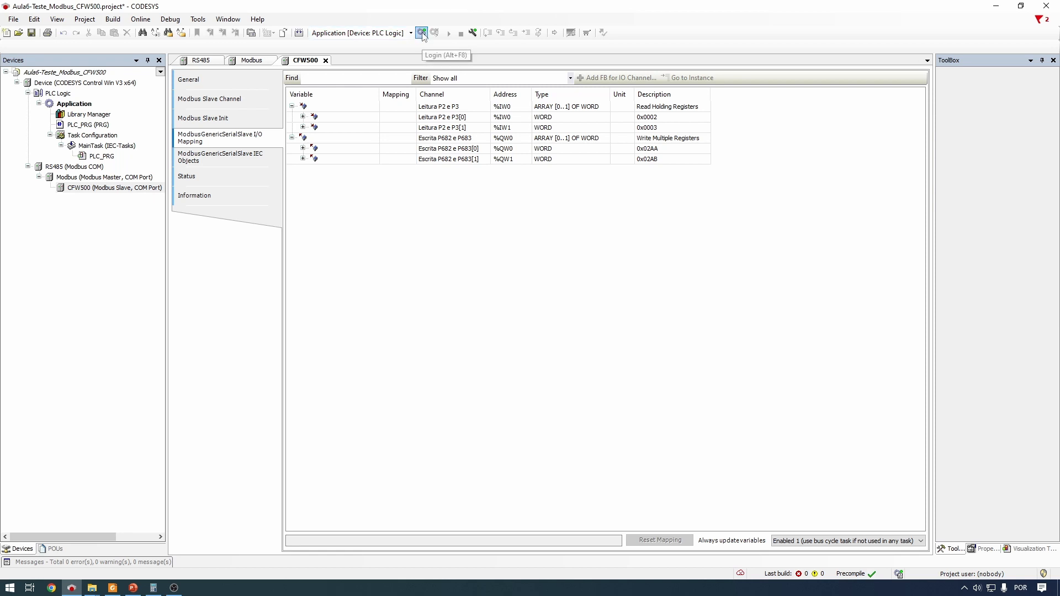
Log in to the PLC and answer Sim to scan for and set the active path
click(422, 33)
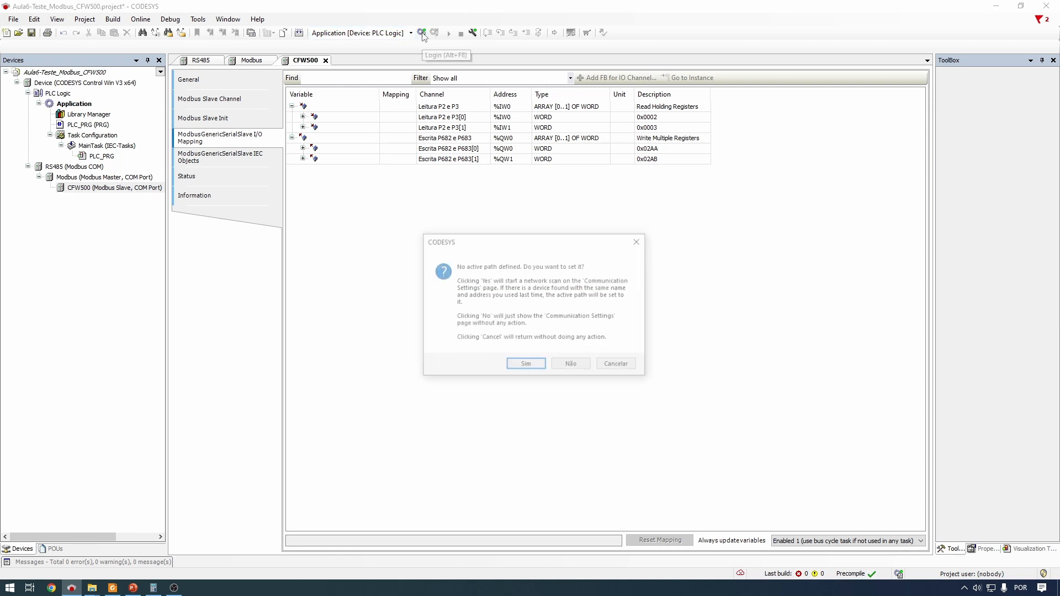
click(538, 369)
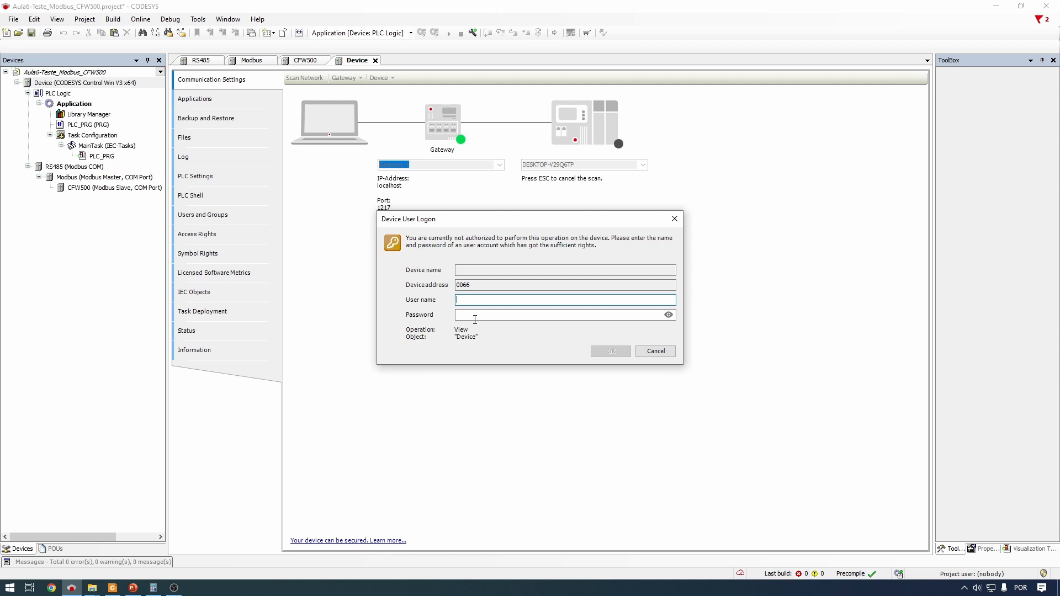
Enter the device user name and password and confirm the Device User Logon
text(admin)
click(475, 319)
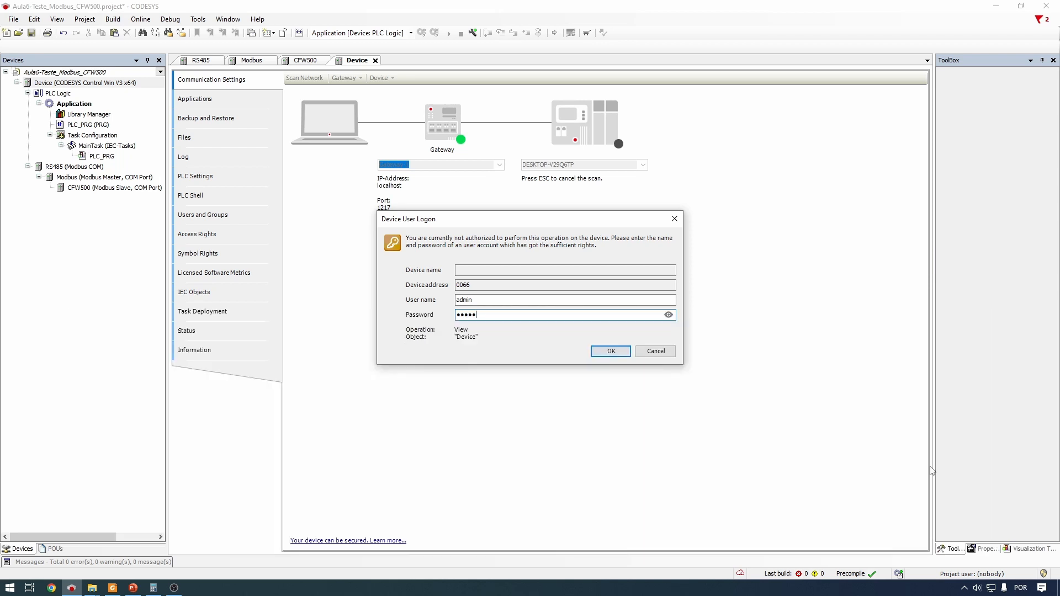
click(610, 351)
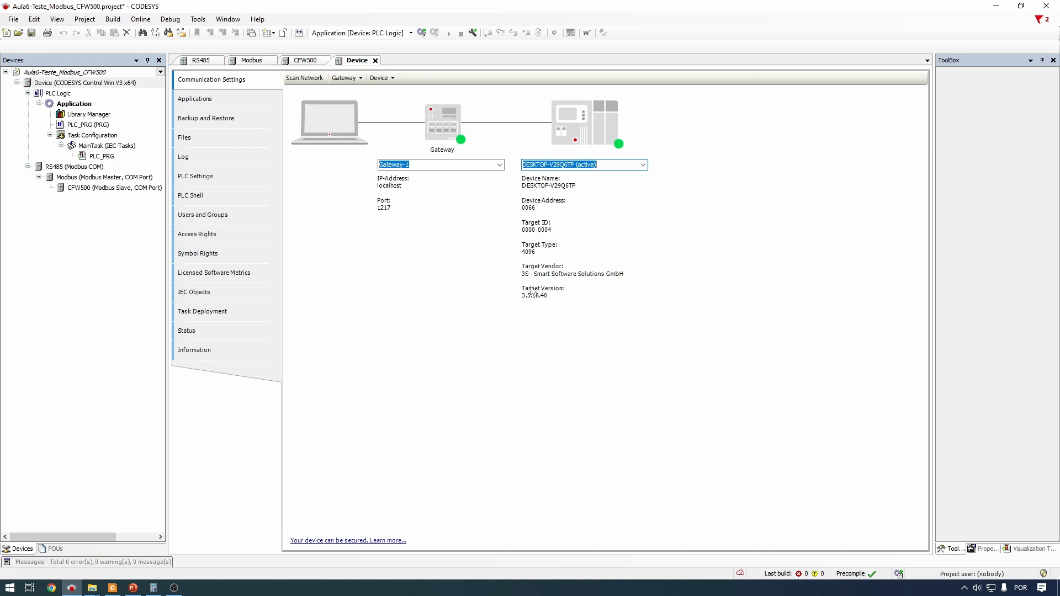
Log in to the running soft PLC and accept downloading the latest code
click(965, 588)
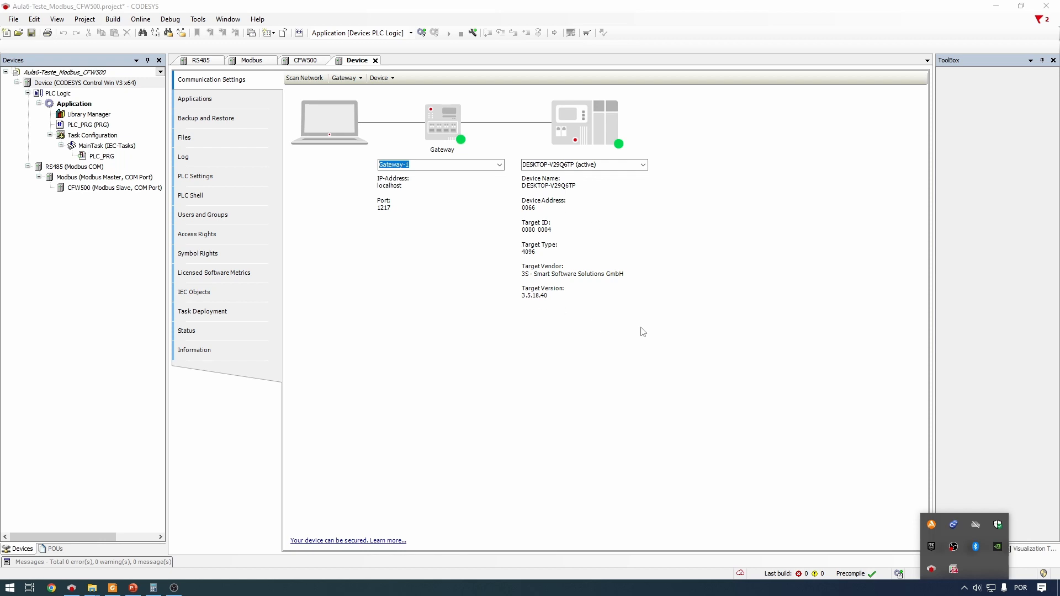
click(680, 338)
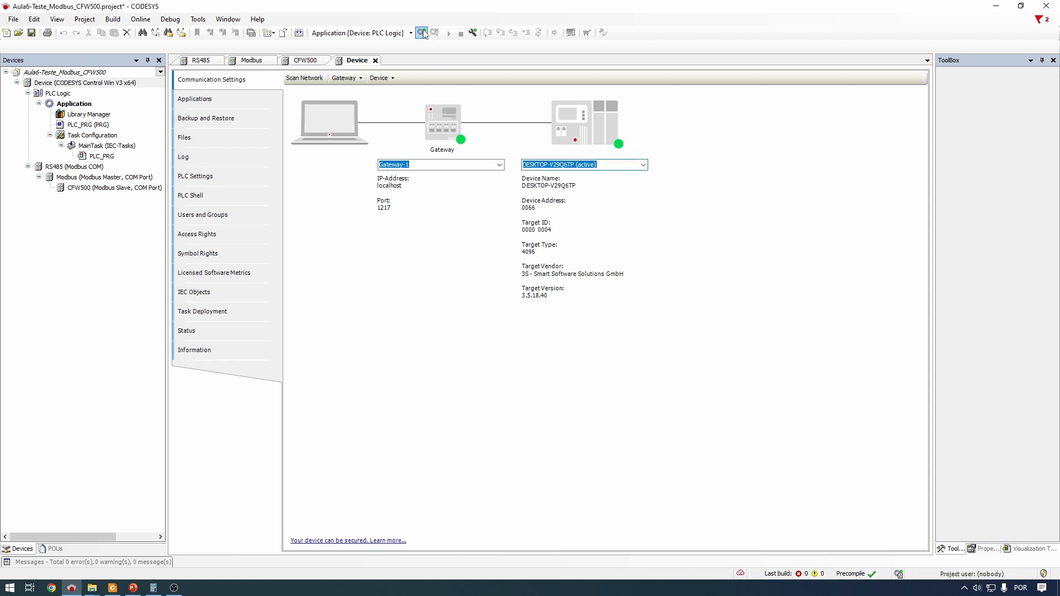
click(421, 32)
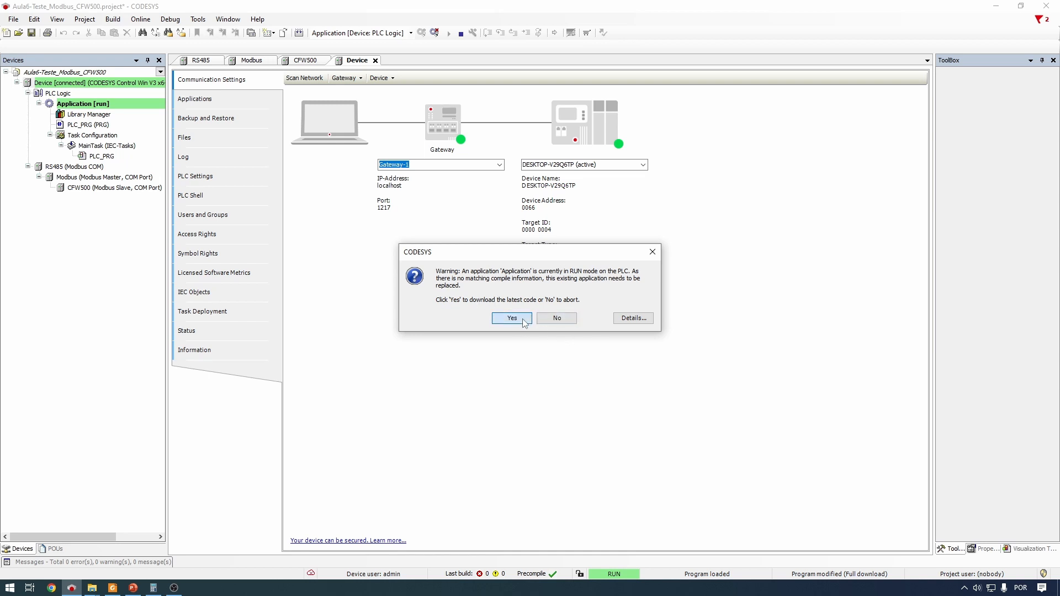
click(511, 318)
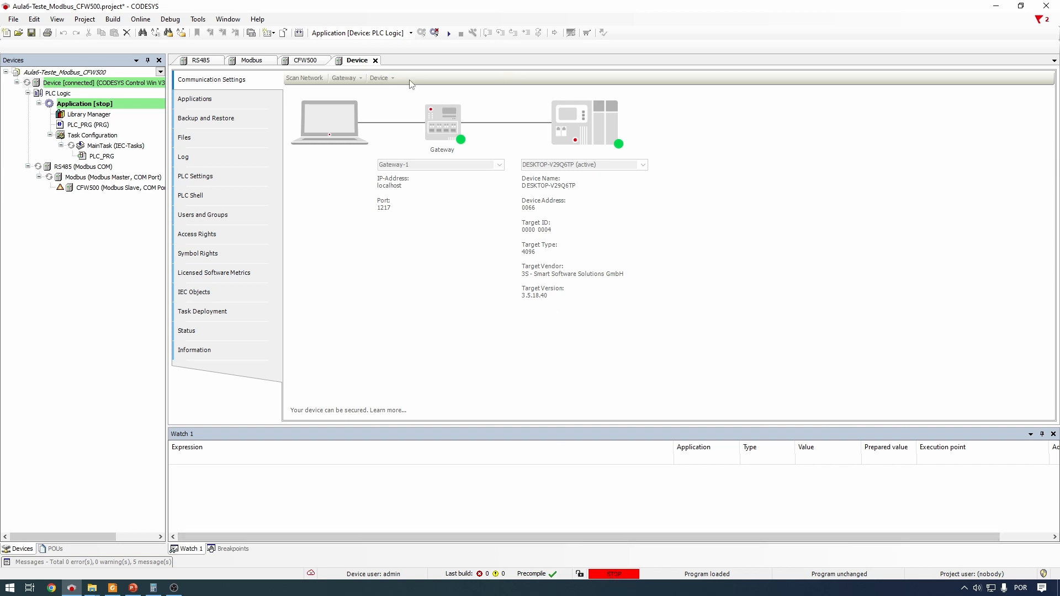
Start the application running on the PLC and return to the CODESYS project
click(449, 33)
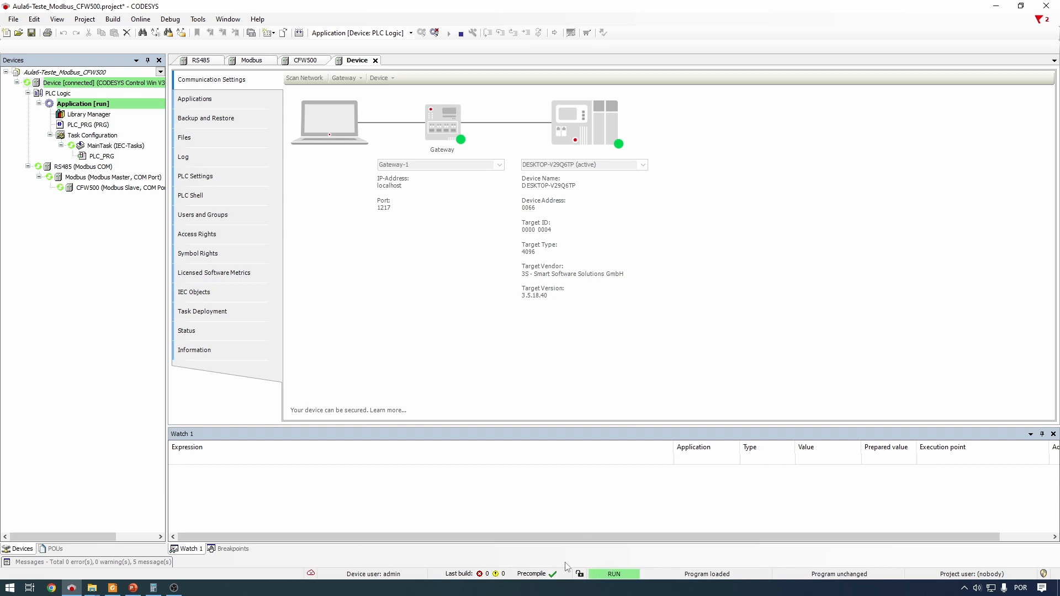
click(964, 587)
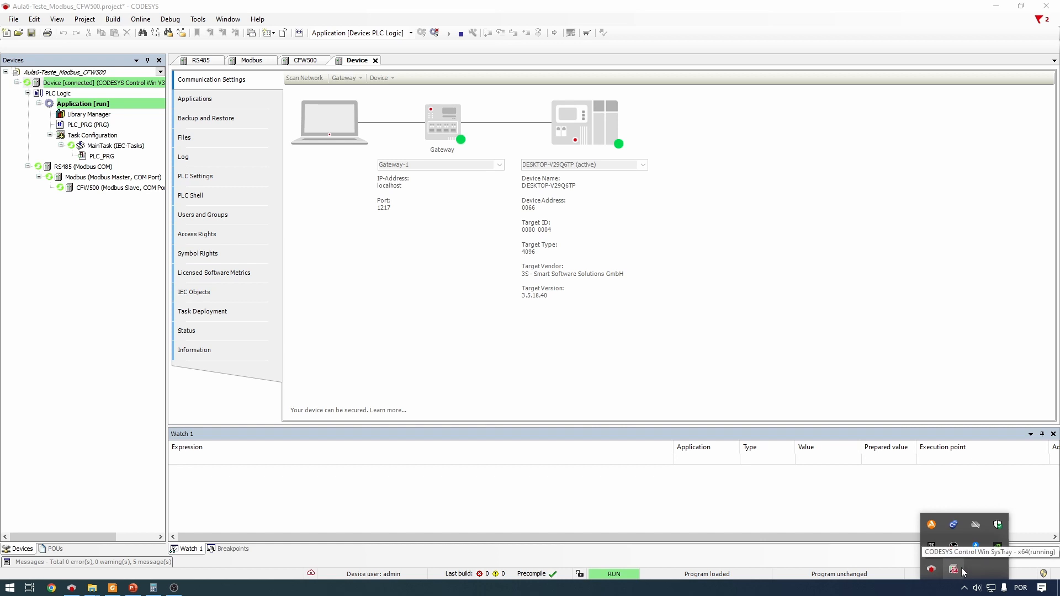
click(799, 276)
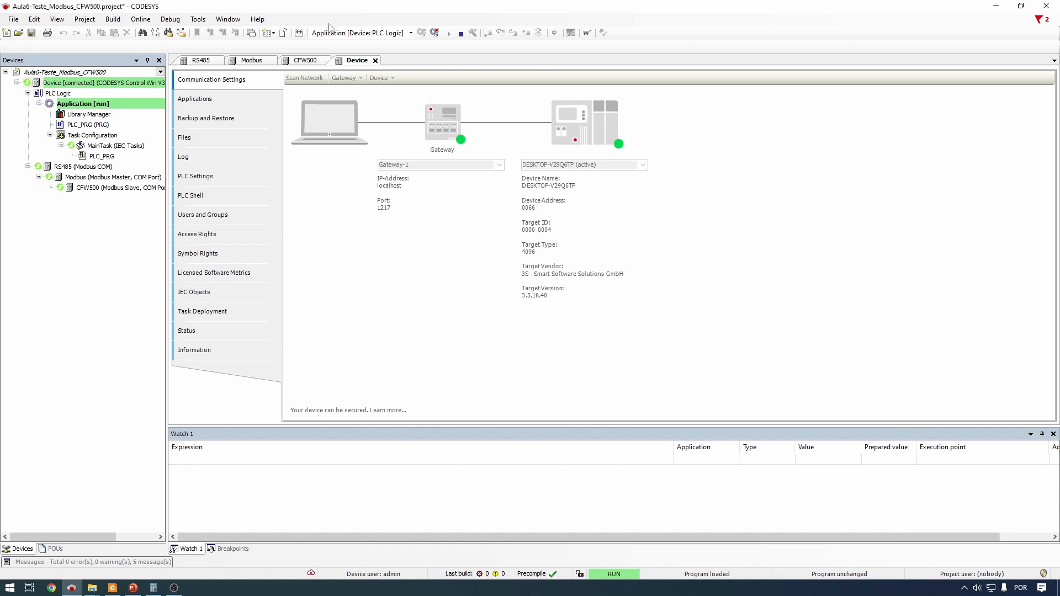
Close the Device, CFW500, Modbus and RS485 editor tabs
click(376, 61)
click(312, 63)
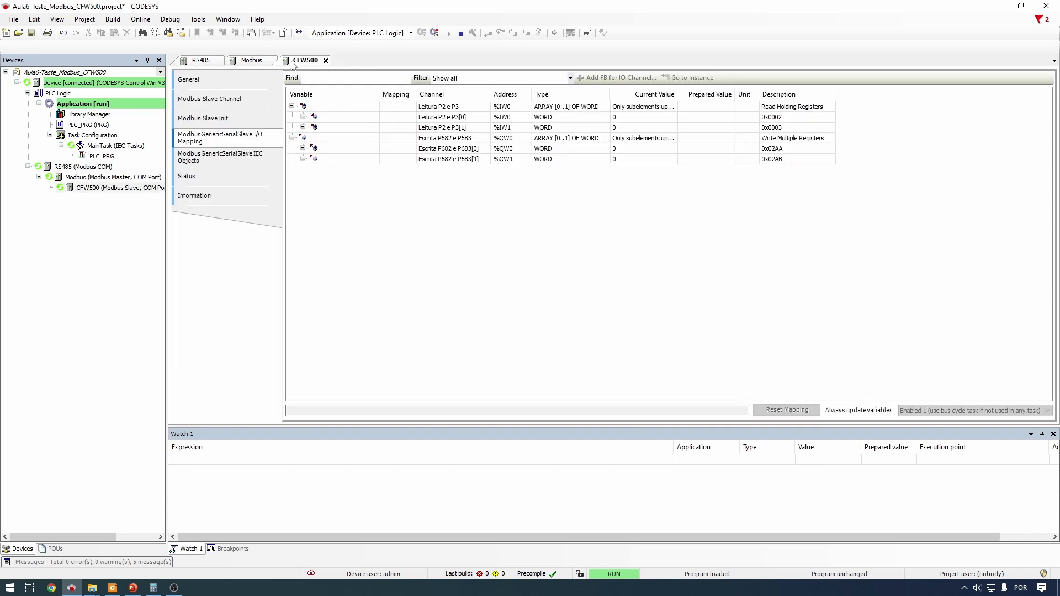
click(108, 188)
click(325, 61)
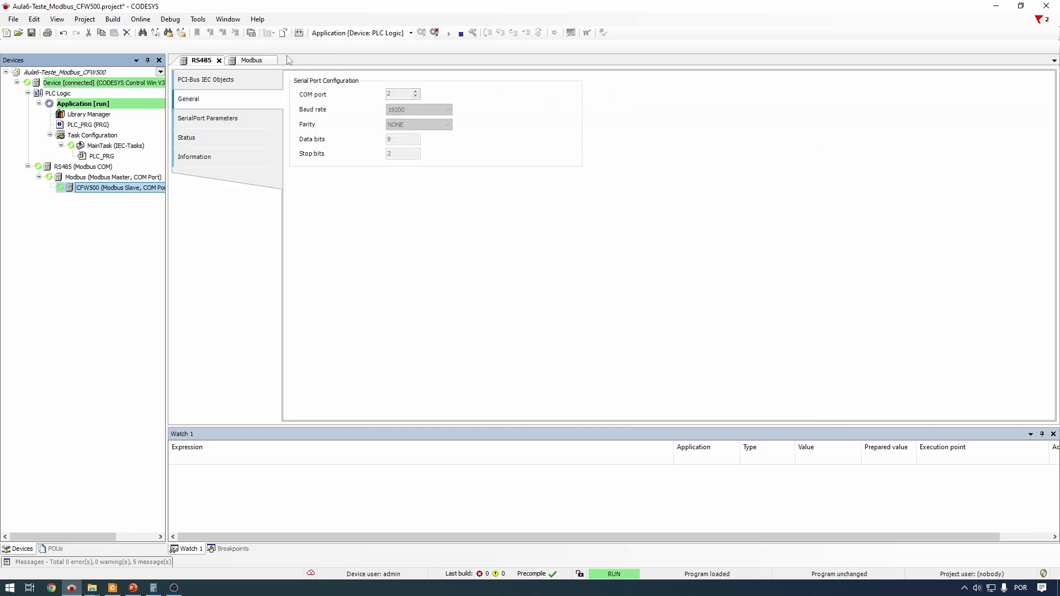
click(271, 60)
click(219, 60)
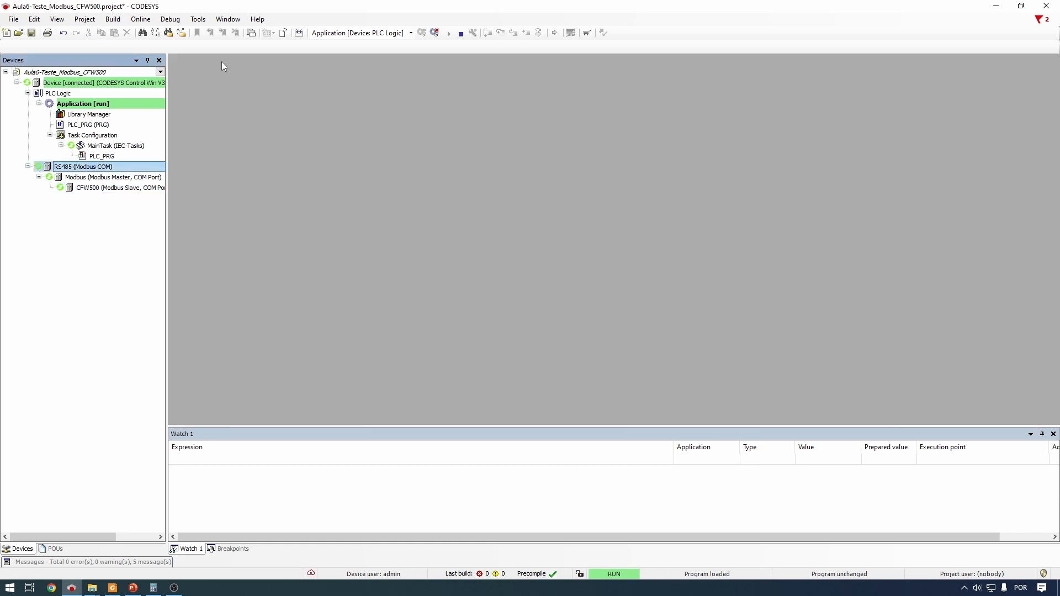
Open the CFW500 slave's General page and point out the RS485, Modbus and CFW500 tree nodes
click(75, 188)
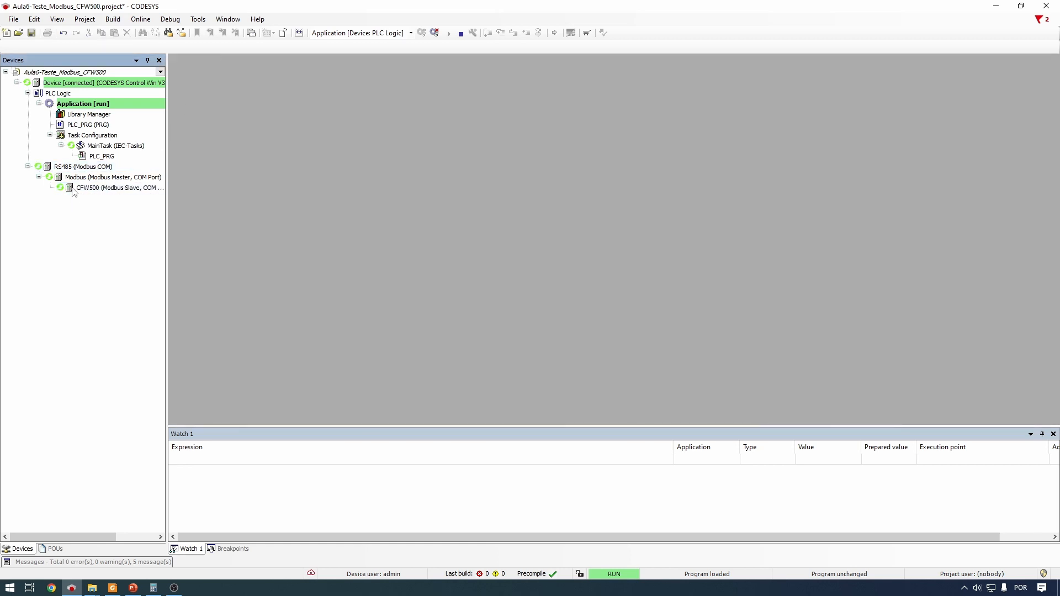
double_click(100, 188)
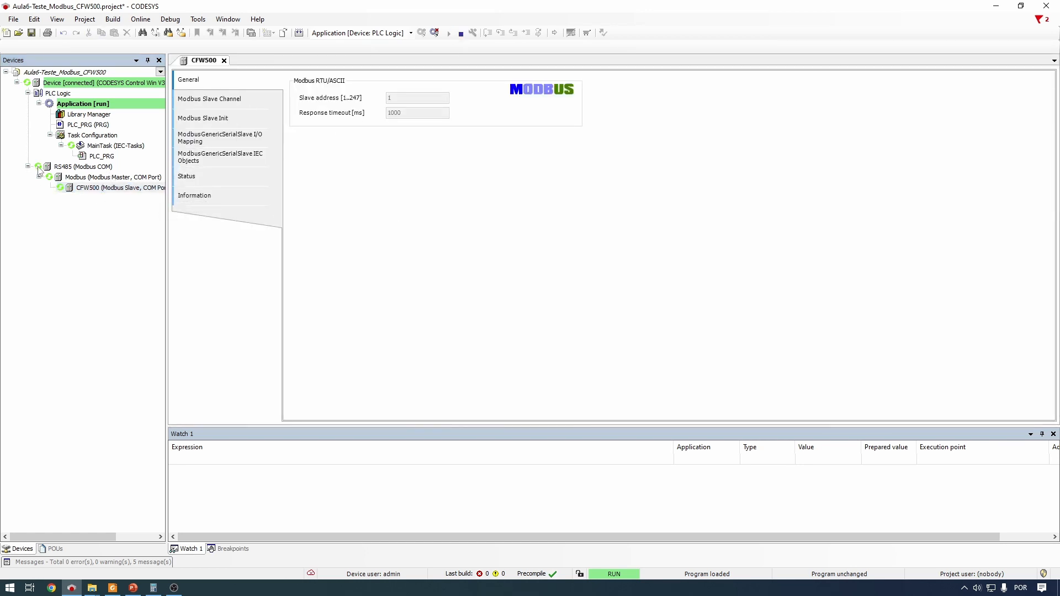
click(61, 168)
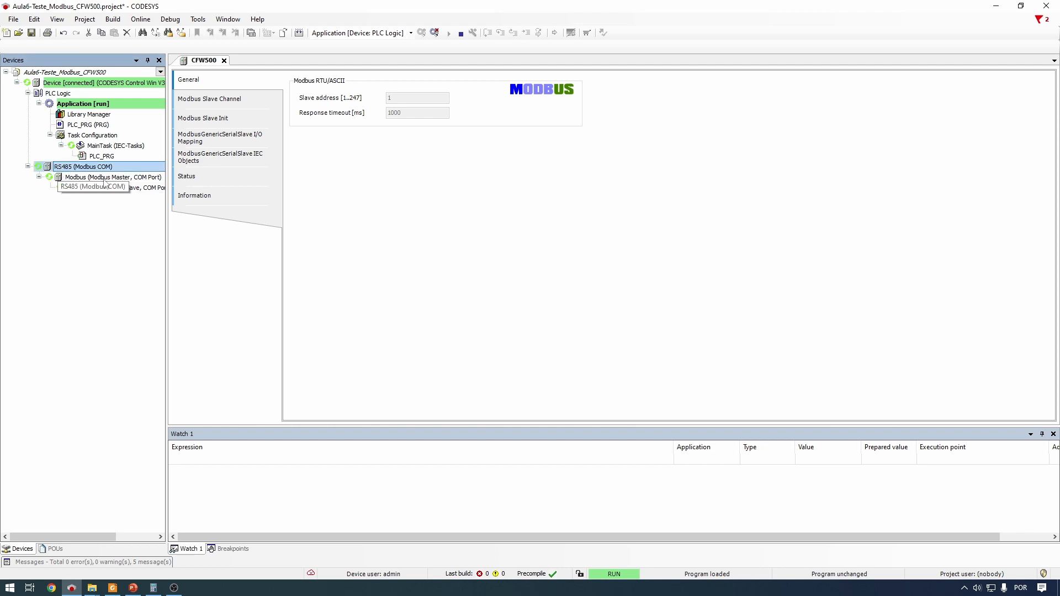
click(75, 179)
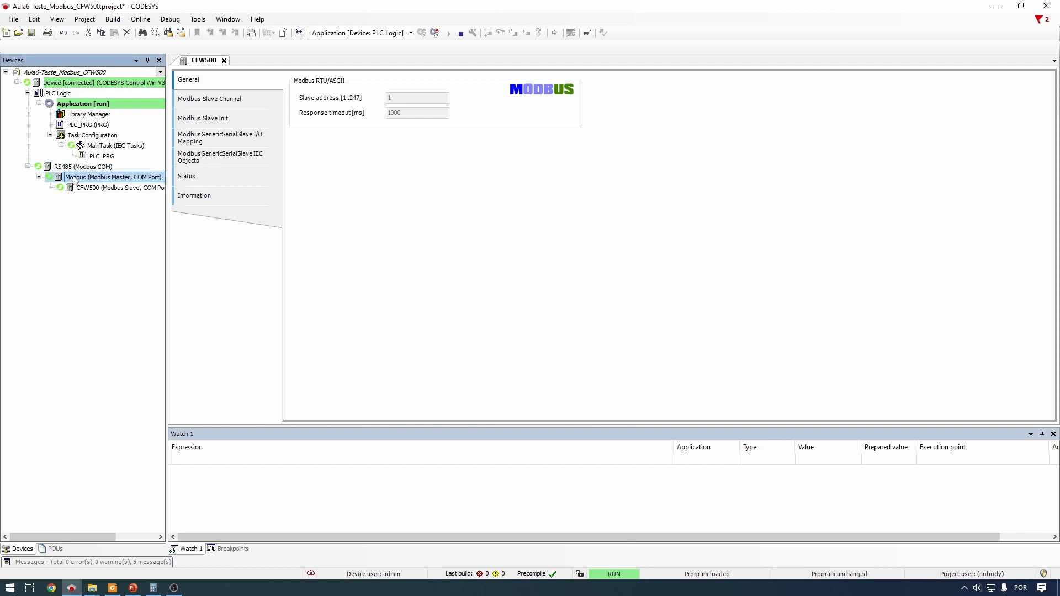
click(115, 188)
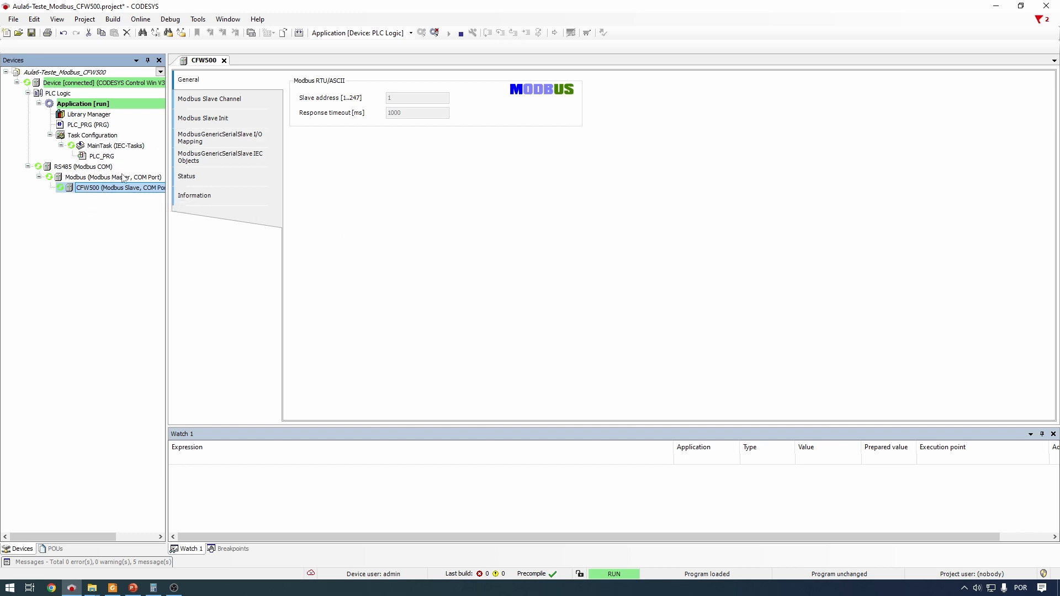
click(91, 167)
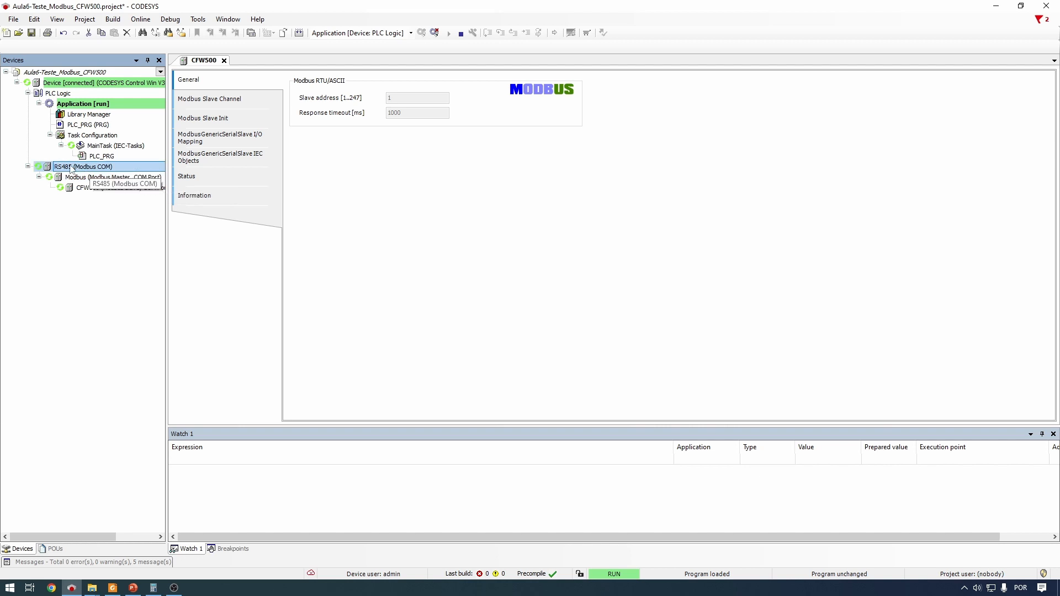
click(84, 177)
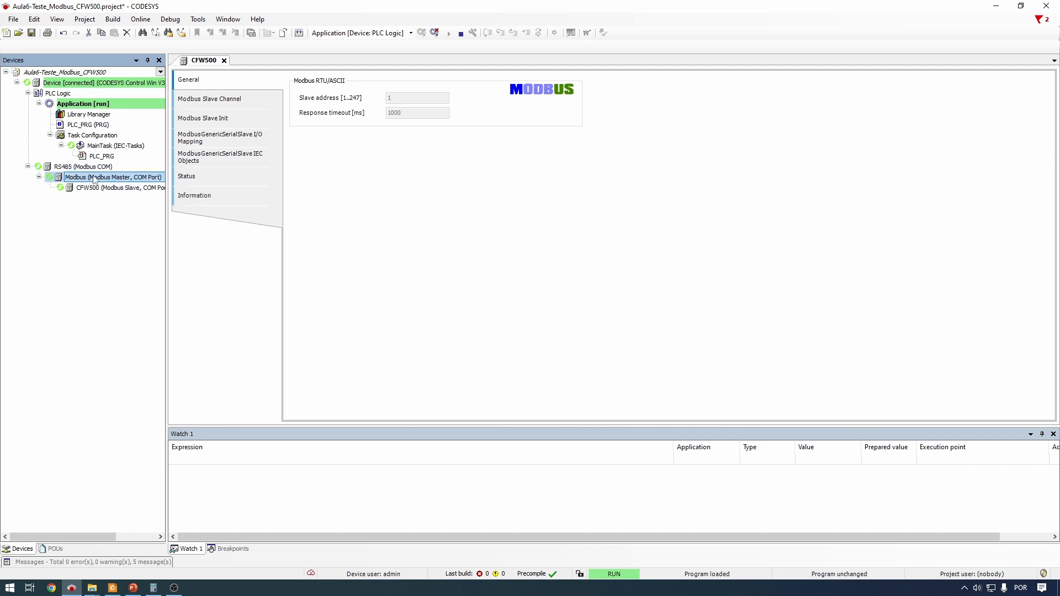
click(99, 188)
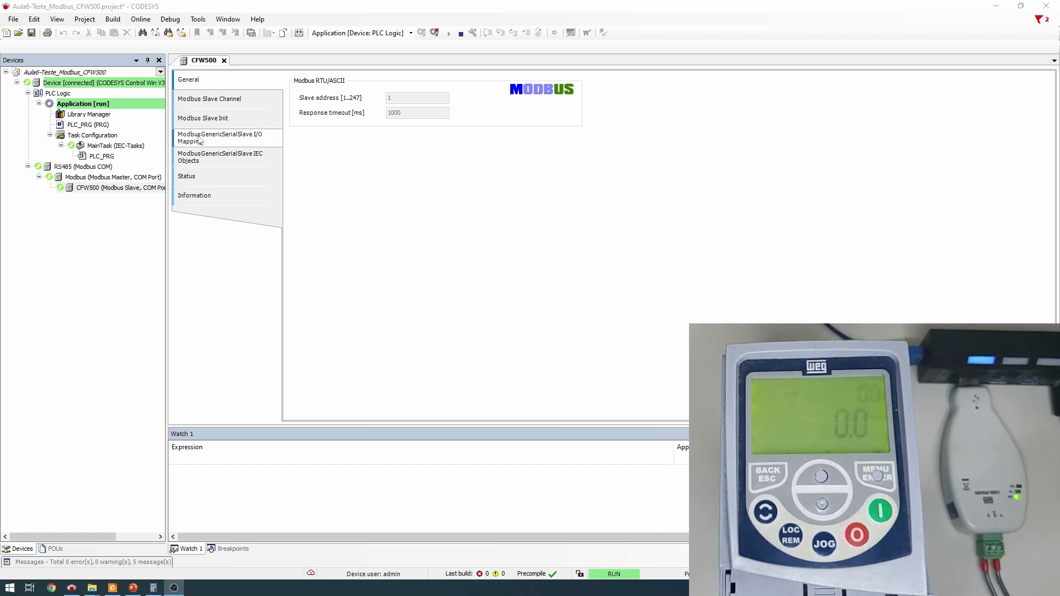
On the I/O Mapping page, write 4096 to Escrita P682 e P683[1] (%QW1)
click(254, 141)
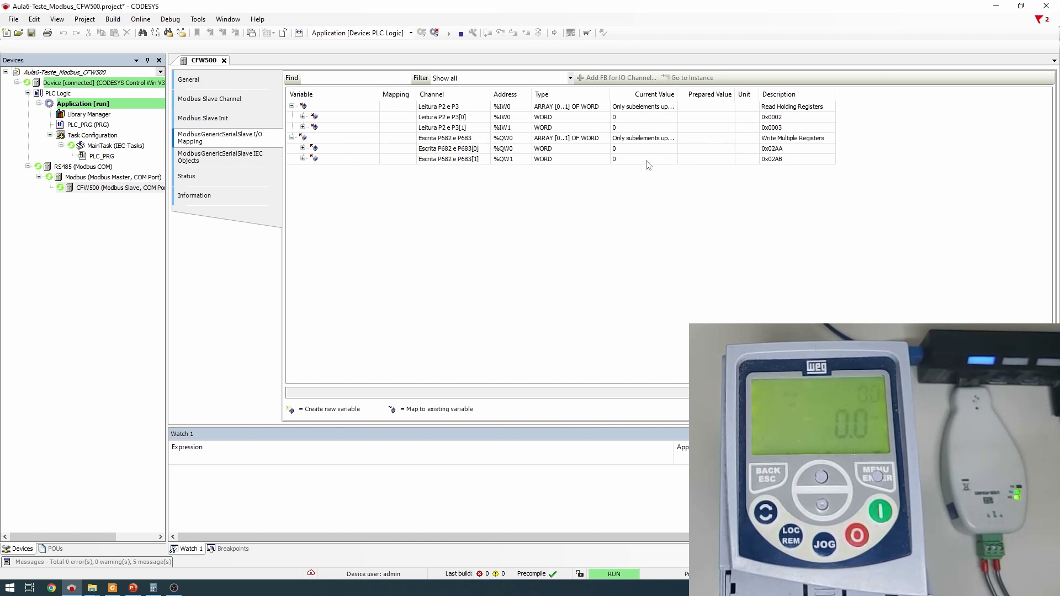
click(703, 159)
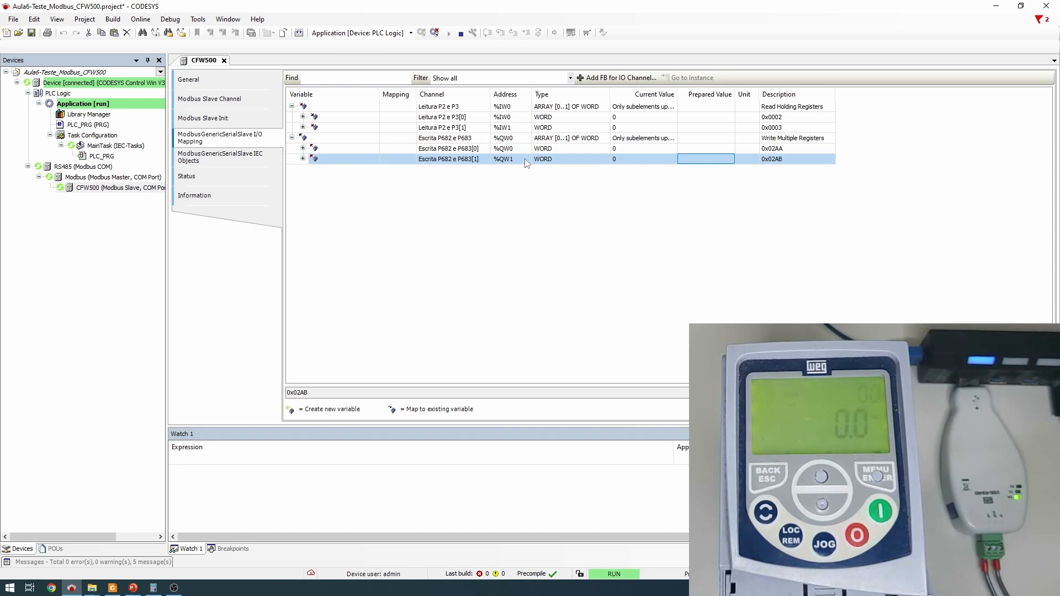
click(688, 160)
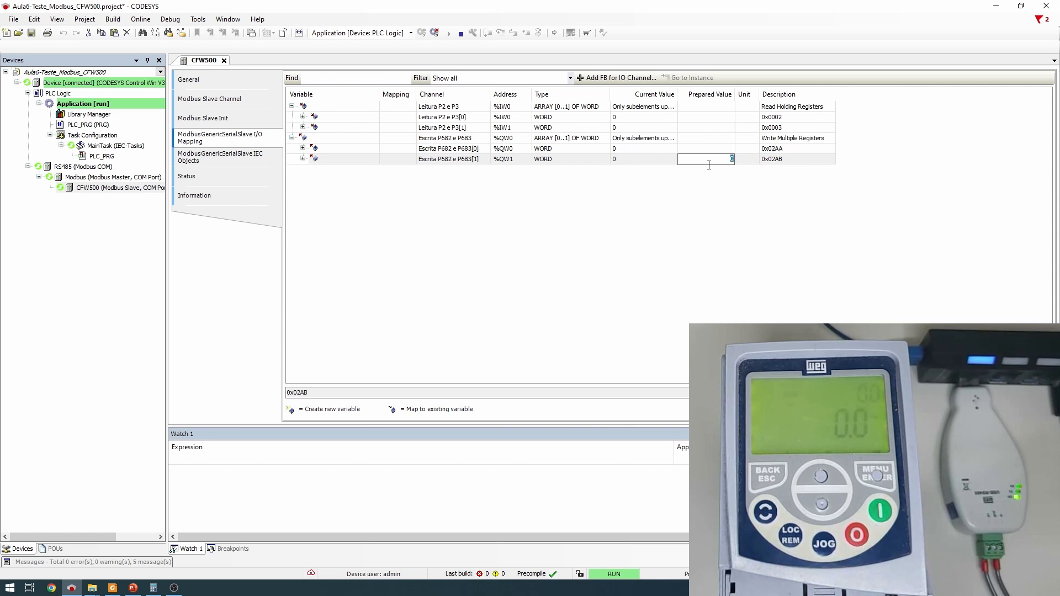
text(4096)
key(Return)
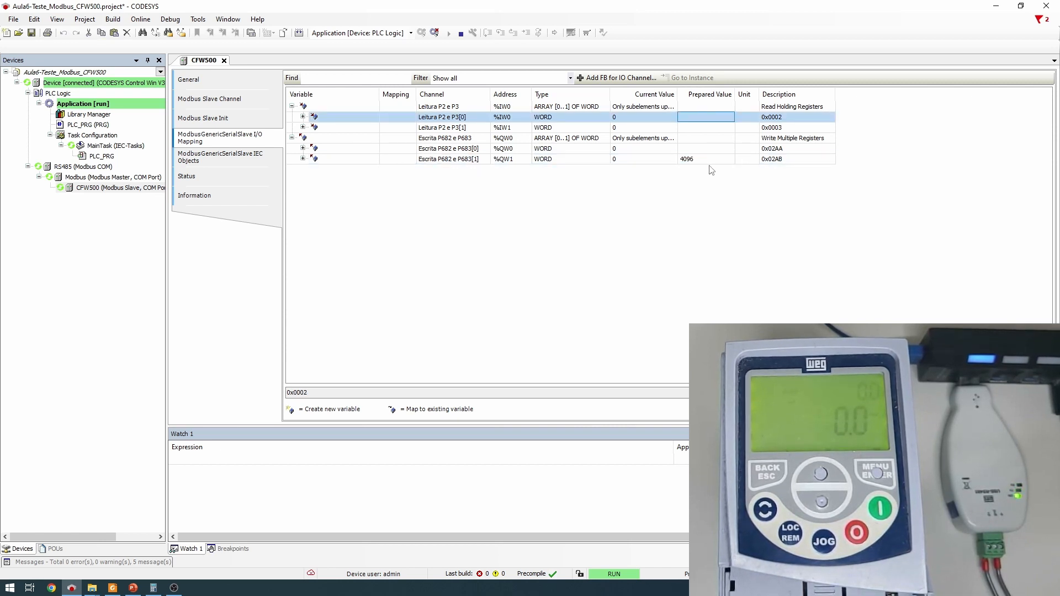
key(ctrl+F7)
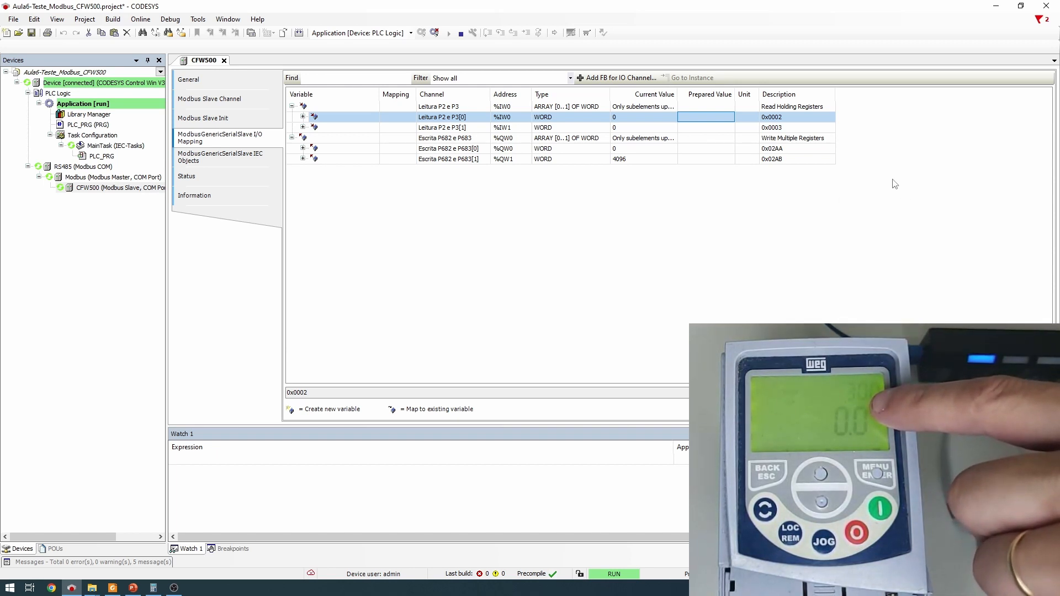
Write 2048 to the same word, halving the drive reference from 30.0 to 15.0
double_click(697, 159)
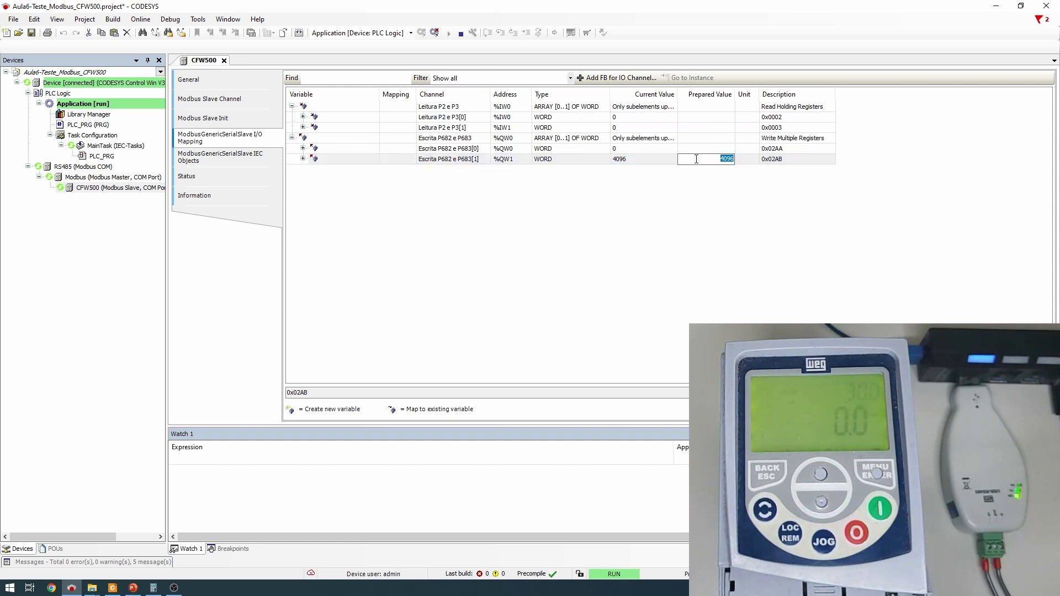
text(2048)
key(Return)
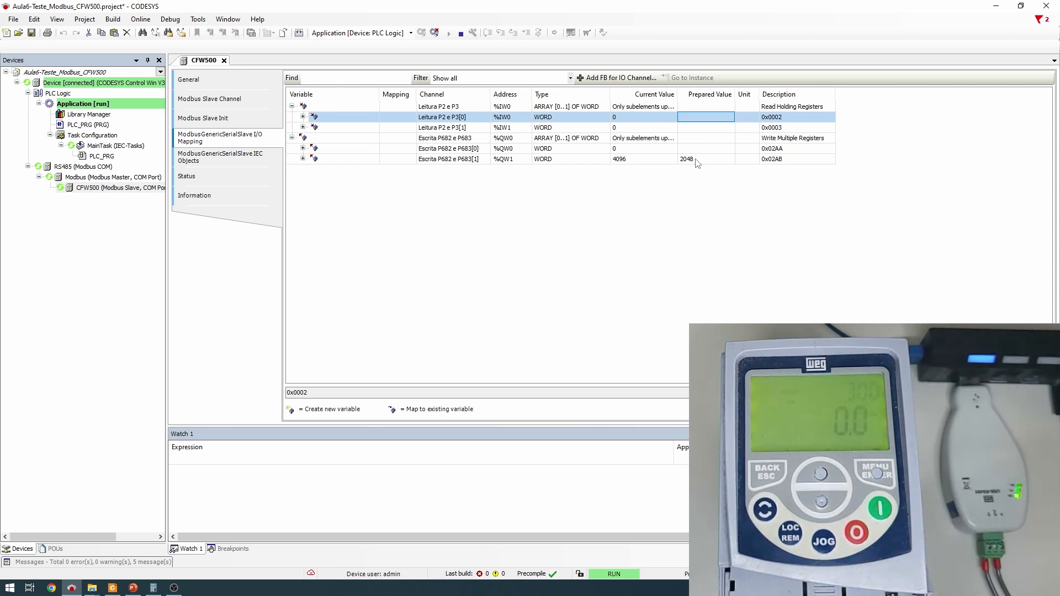
key(ctrl+F7)
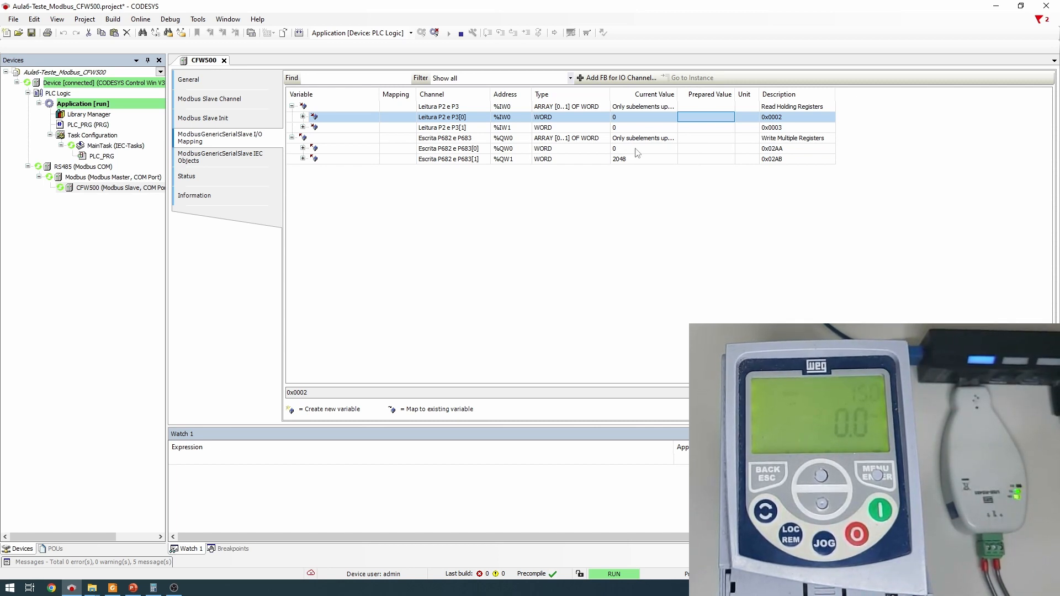
Expand the Escrita P682 e P683[0] control word and prepare Bit0 and Bit1 as TRUE
click(558, 150)
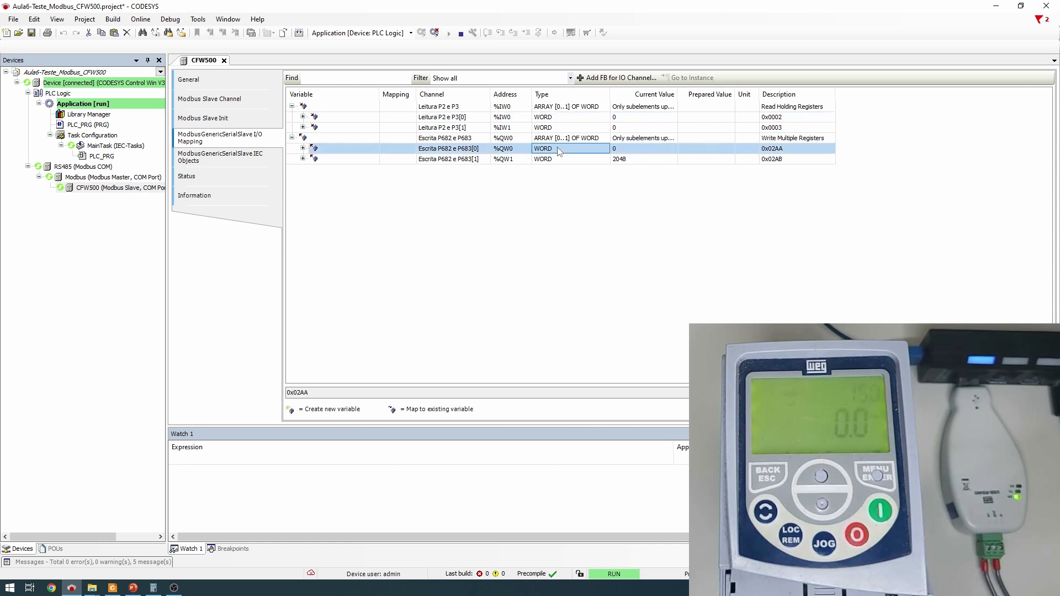
click(303, 149)
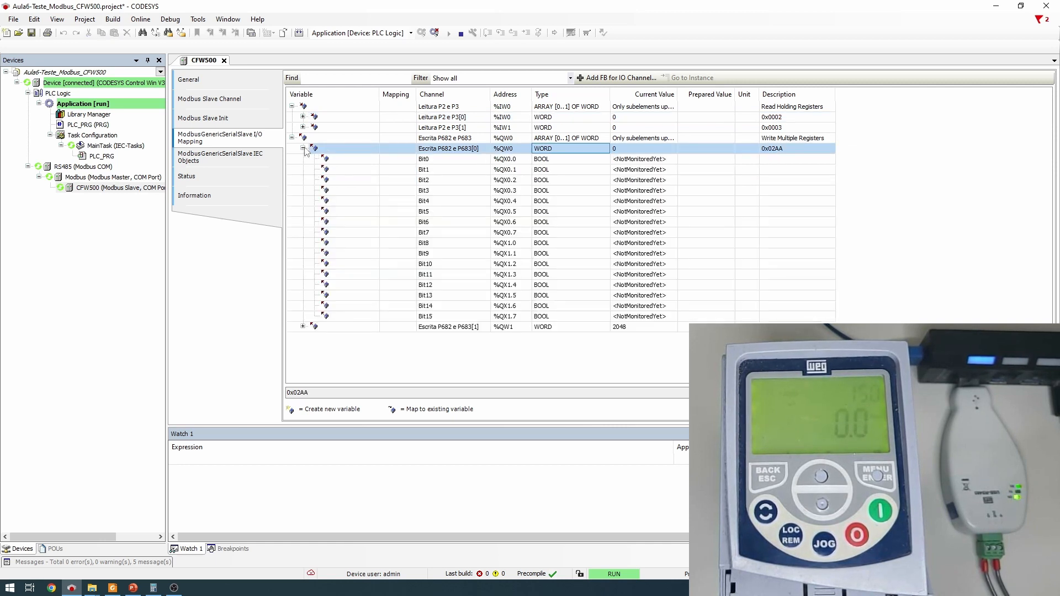
click(398, 161)
click(381, 171)
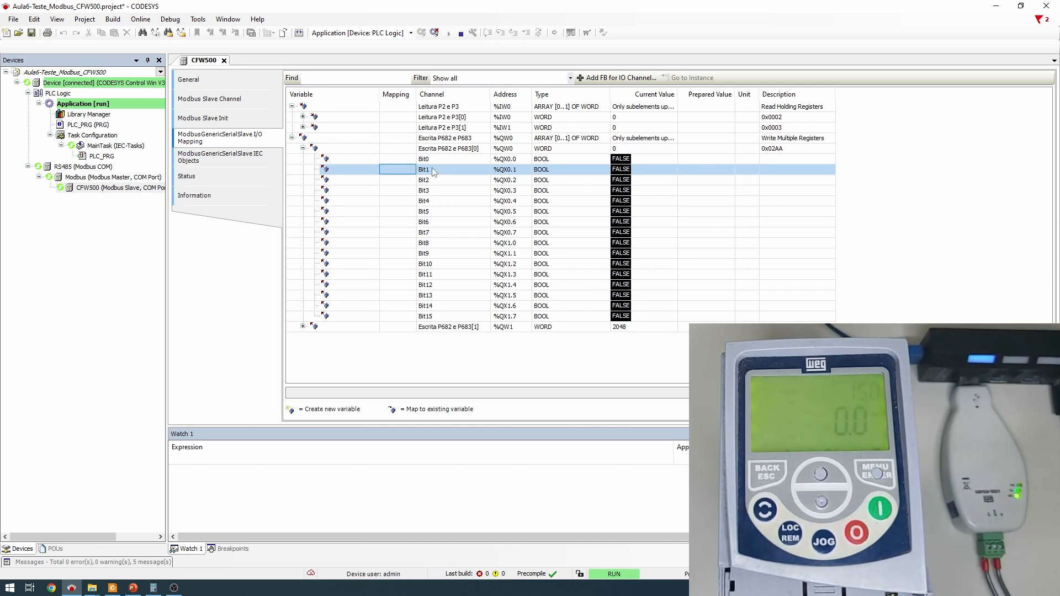
click(691, 159)
click(691, 159)
click(698, 171)
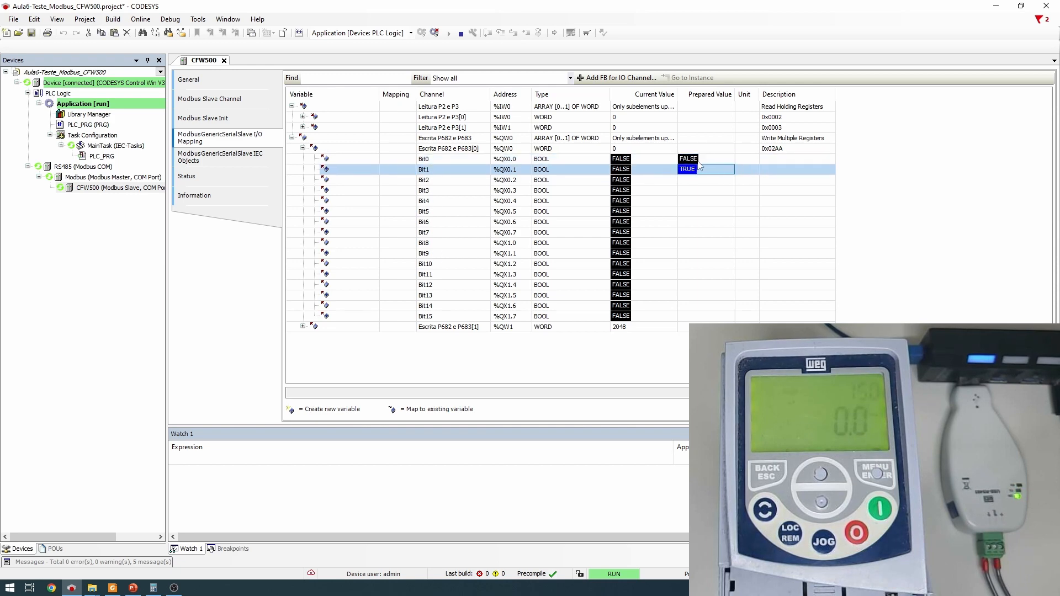
click(706, 159)
click(706, 159)
Check the P0682 control word bit table in the CFW500 programming manual
click(454, 170)
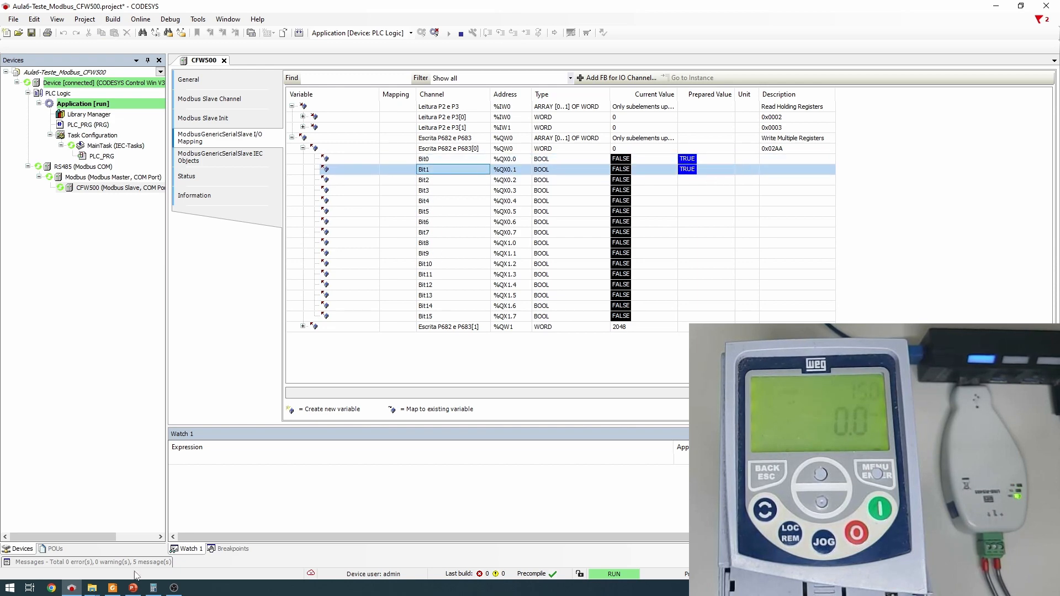
click(116, 592)
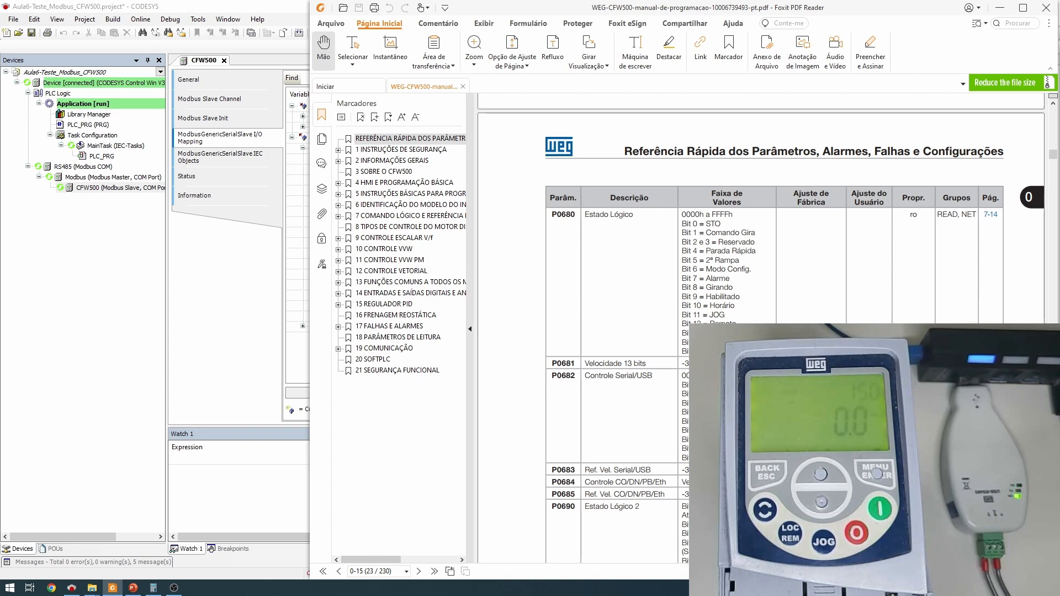
click(276, 6)
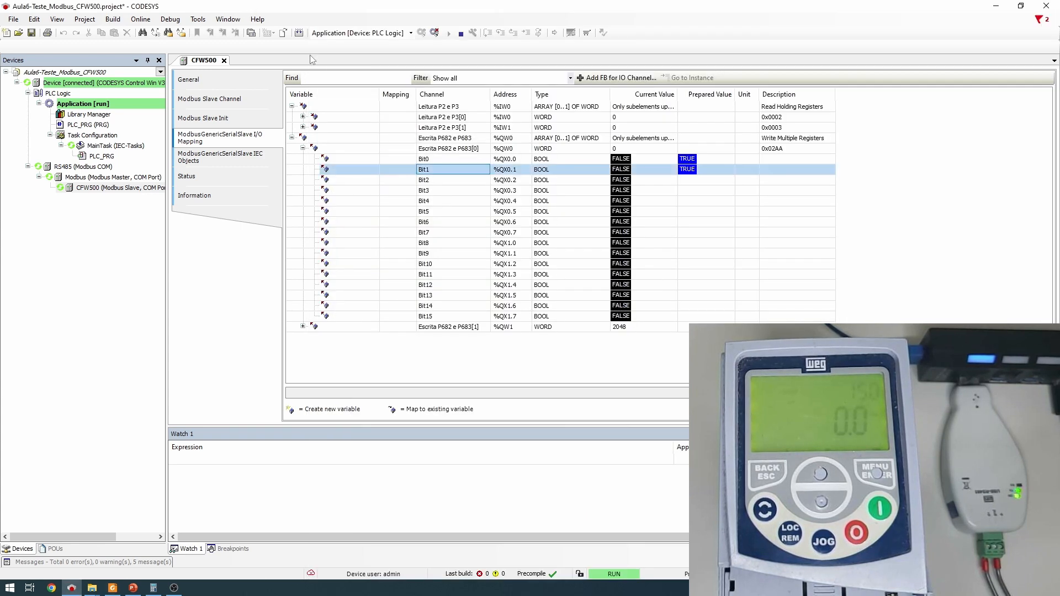
Settle Bit0 and Bit1 on TRUE and write them with Ctrl+F7 to start the drive
click(702, 173)
click(719, 158)
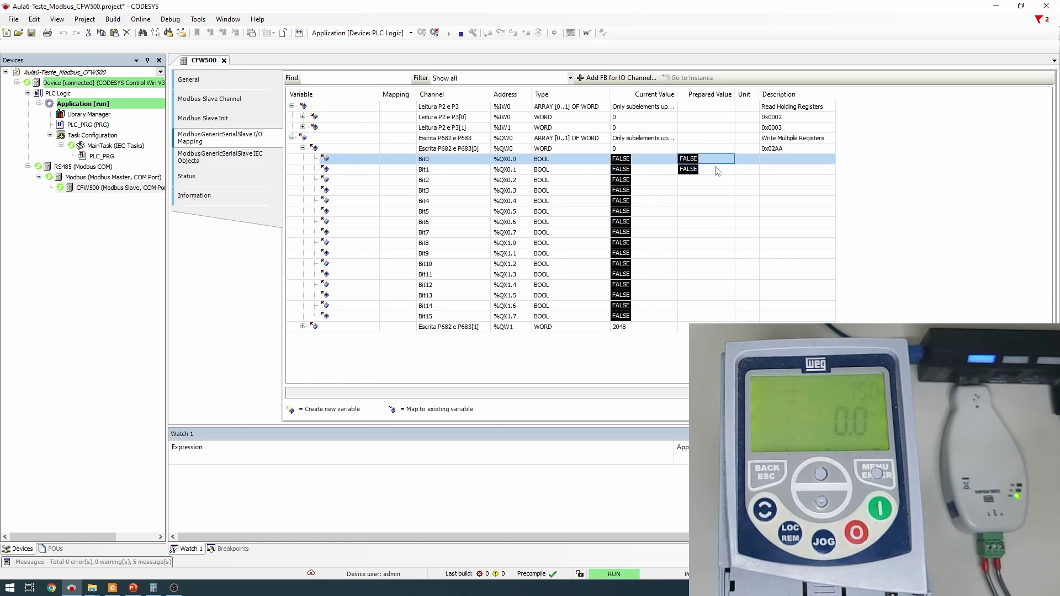
click(716, 169)
click(717, 160)
click(714, 160)
click(714, 172)
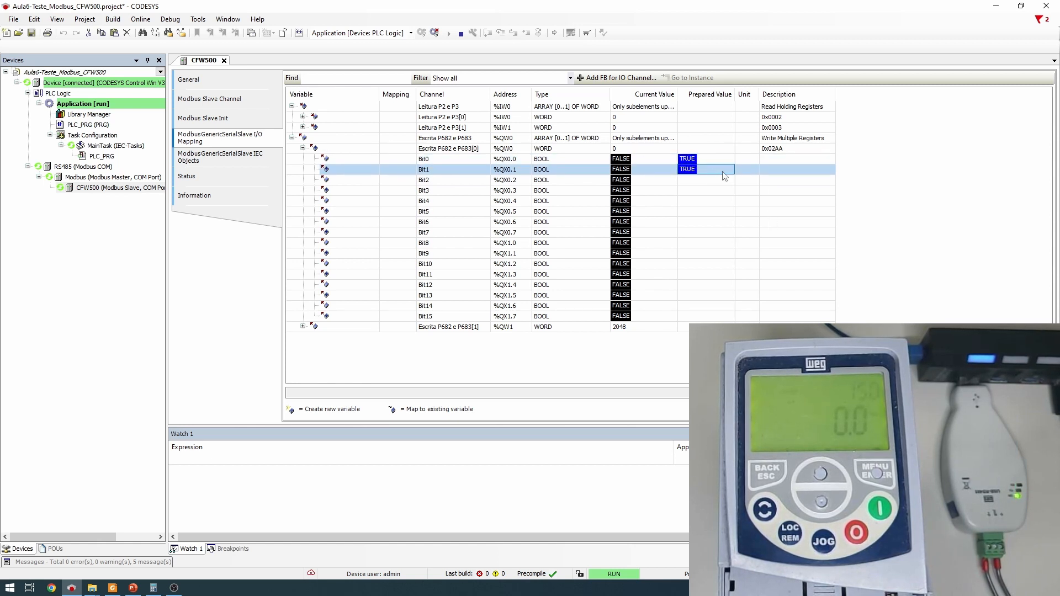
key(ctrl+F7)
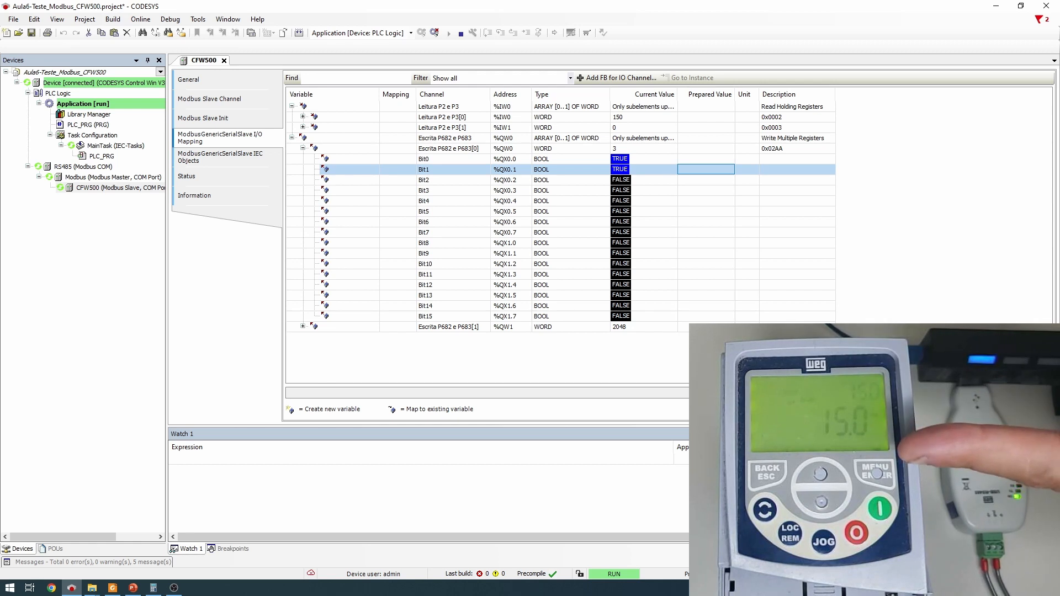
Write 4096 to the drive's second written word, Escrita P682 e P683[1]
click(708, 327)
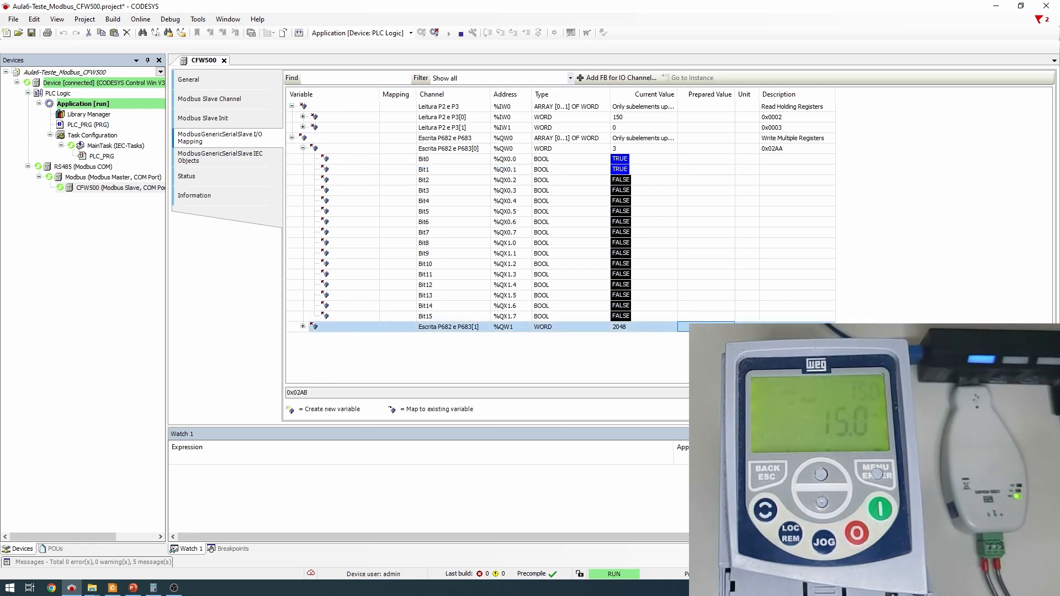
text(4096)
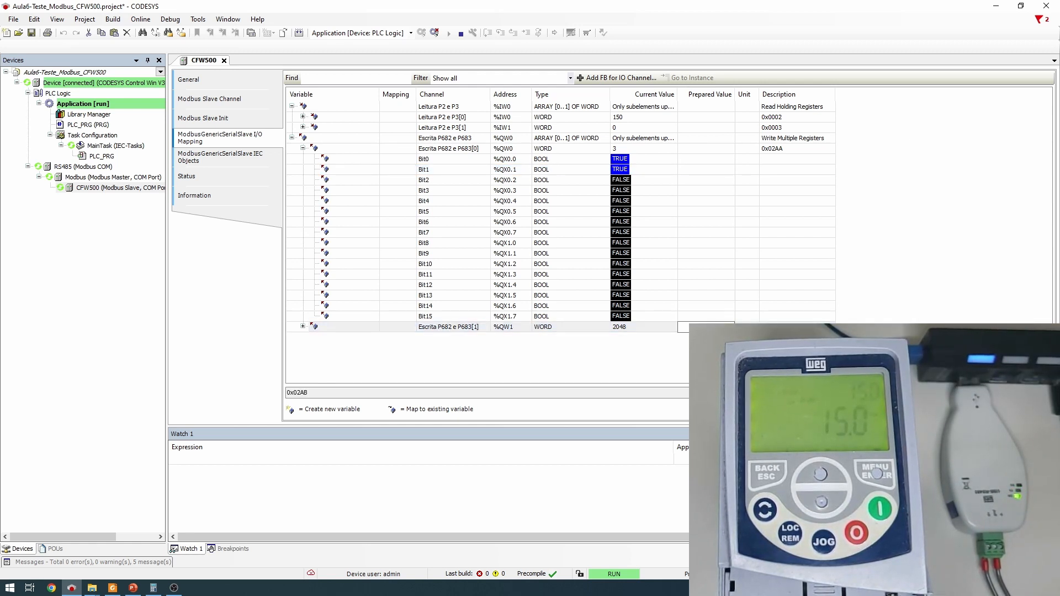
key(Return)
key(ctrl+F7)
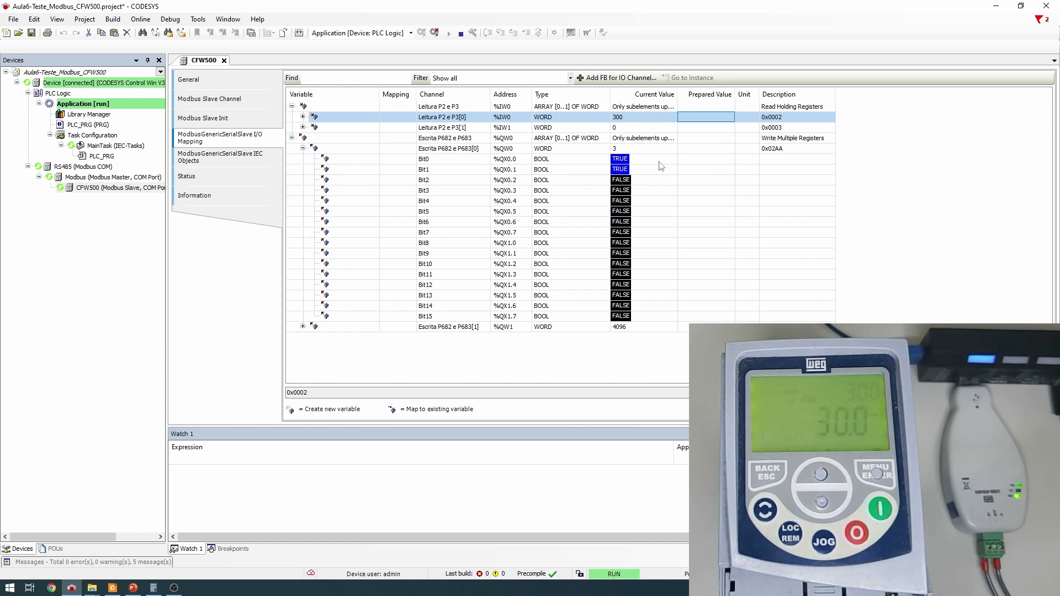
Stop the drive by writing Bit0 FALSE, then restart it with Bit0 TRUE and check the speed
click(699, 159)
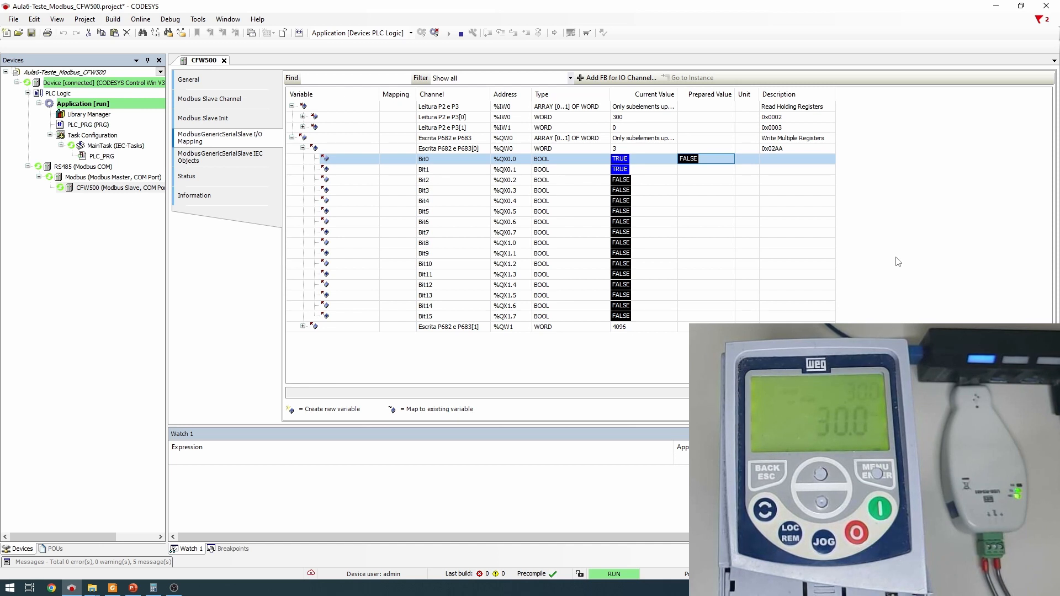
key(ctrl+F7)
click(694, 157)
click(695, 157)
click(700, 160)
click(700, 160)
key(ctrl+F7)
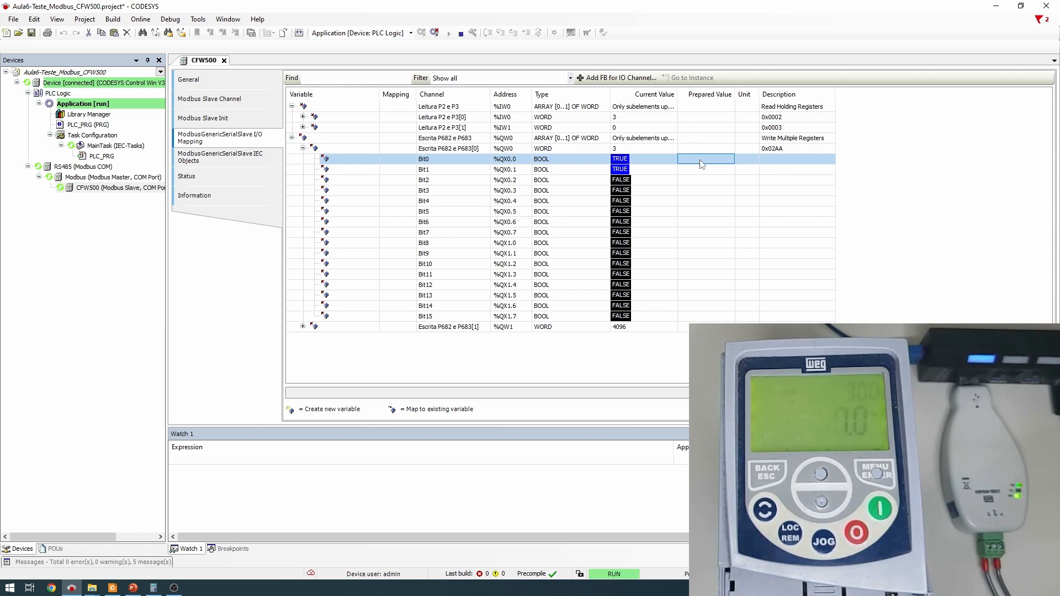
click(568, 119)
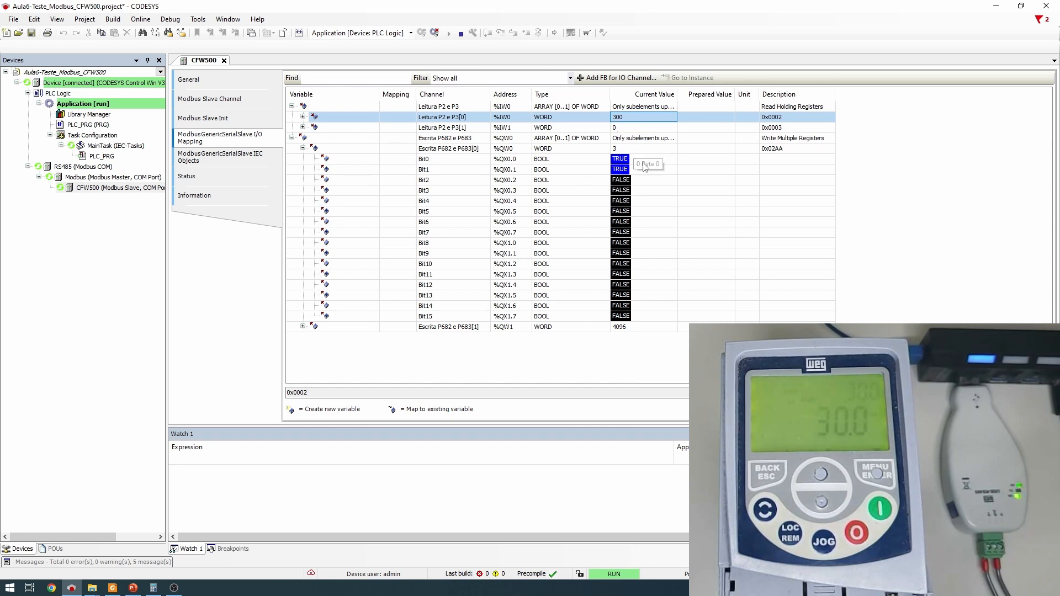
Write Bit0 FALSE to stop the drive again, then stop the PLC application
click(710, 161)
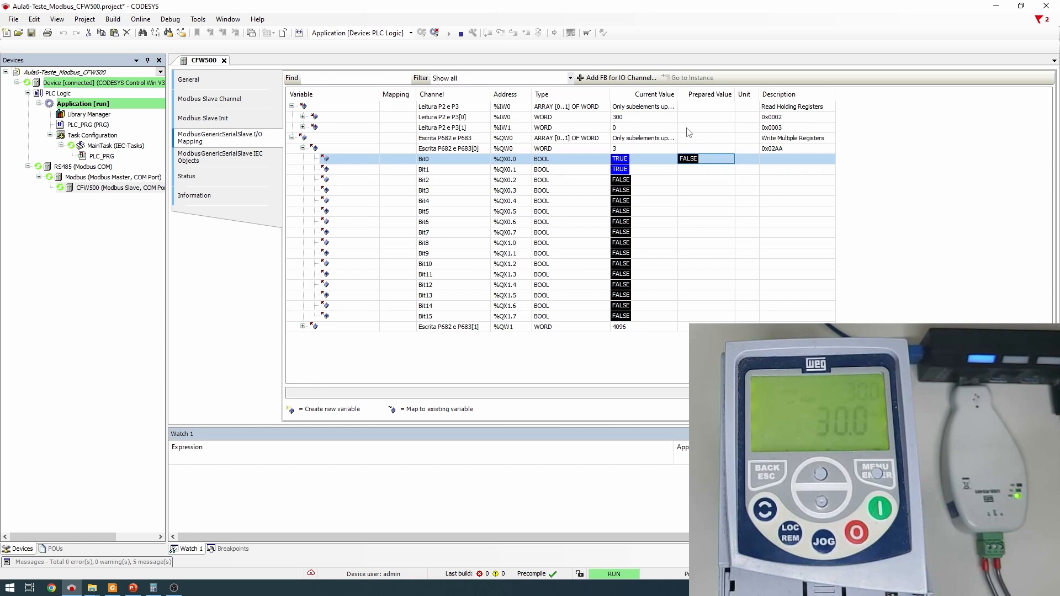
key(ctrl+F7)
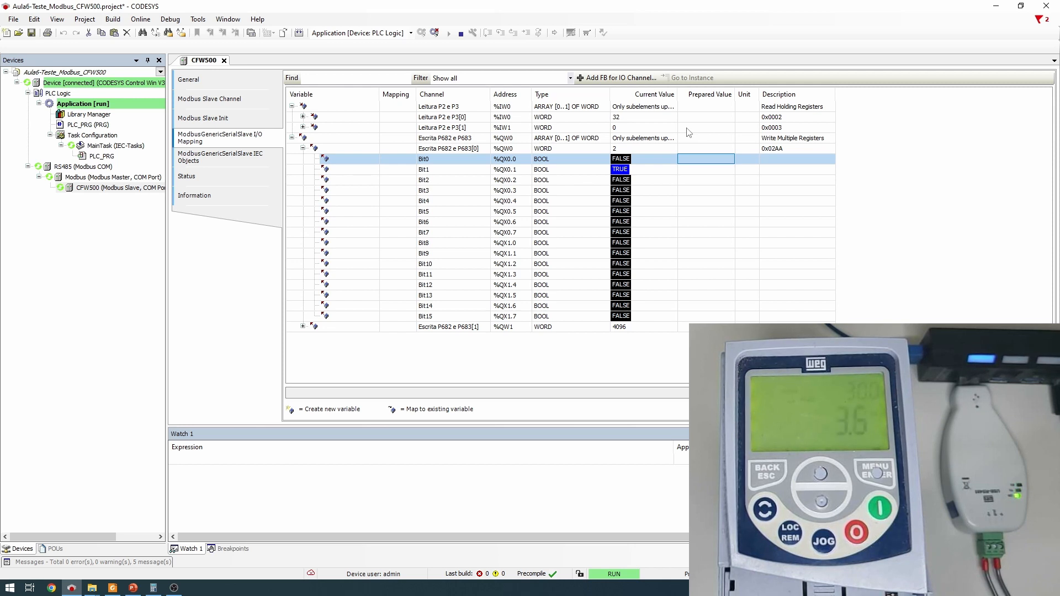
click(688, 128)
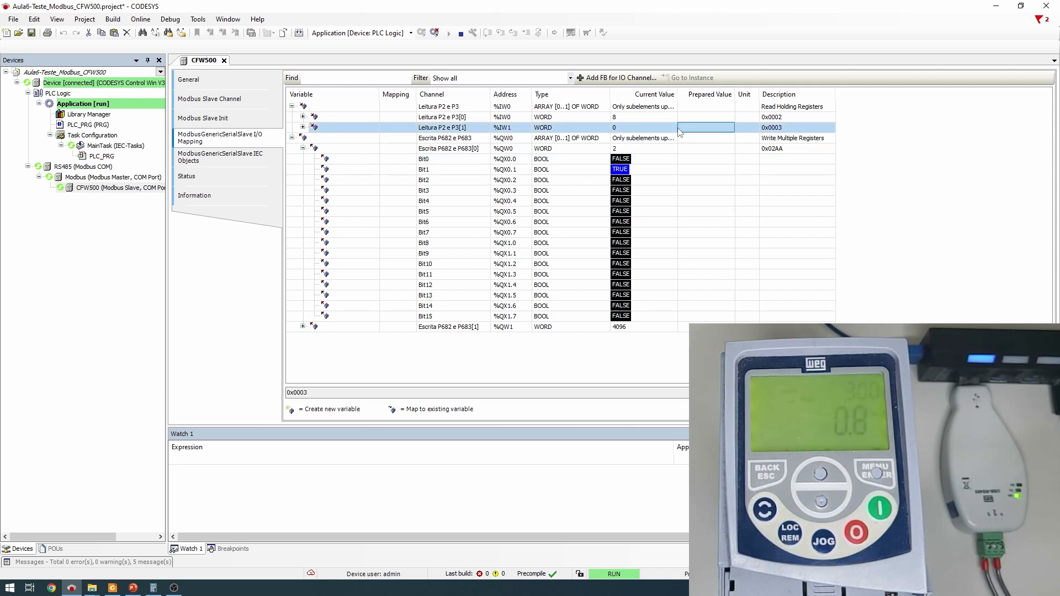
click(705, 161)
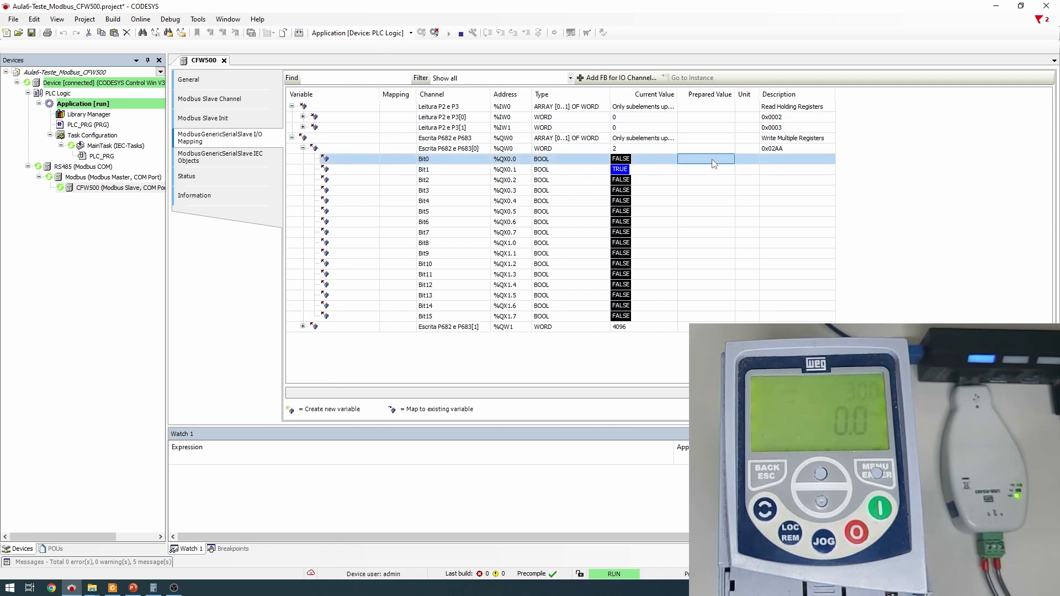
click(921, 209)
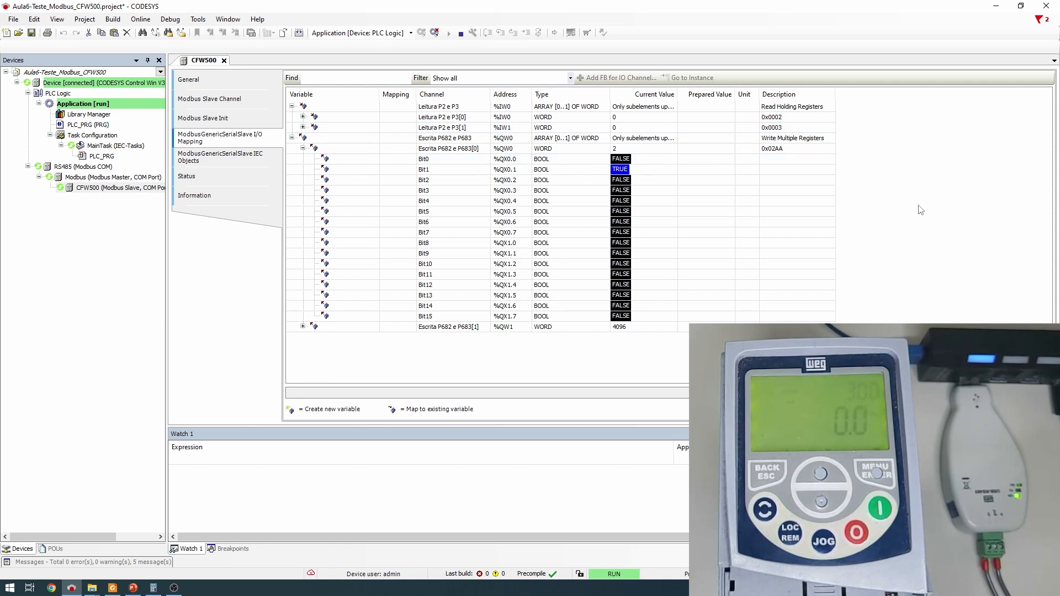
click(460, 34)
Go offline and map CFW500's Bit1 to a new variable CFW500_Habilita
click(434, 33)
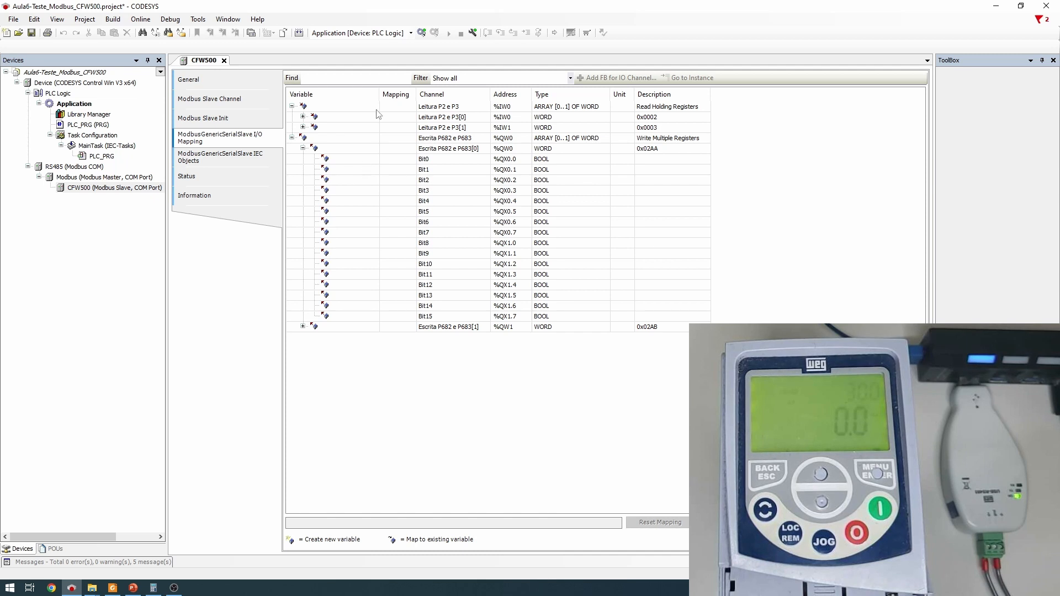
drag(377, 95, 412, 95)
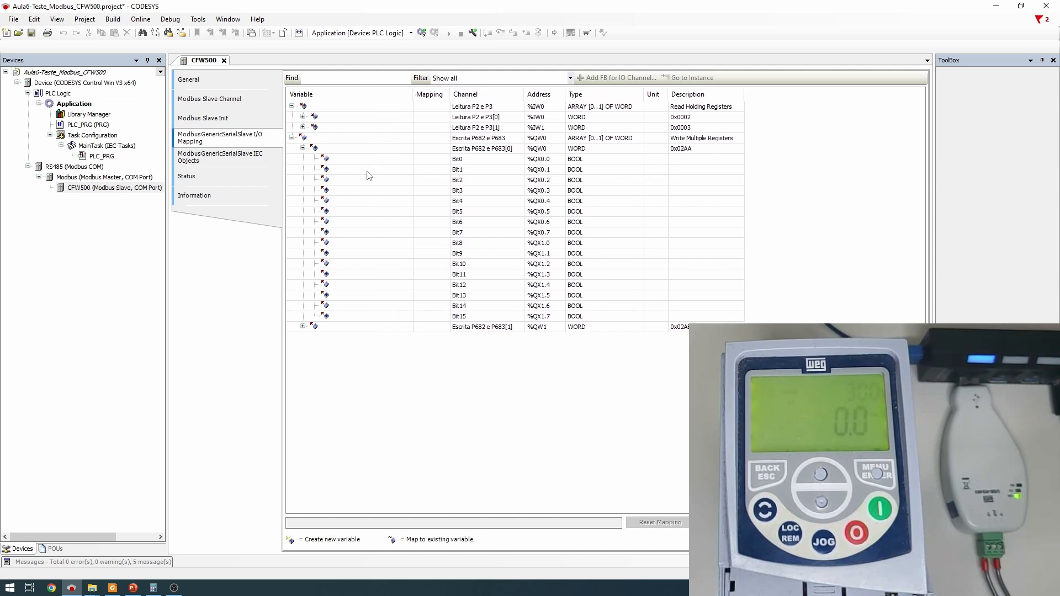
double_click(367, 170)
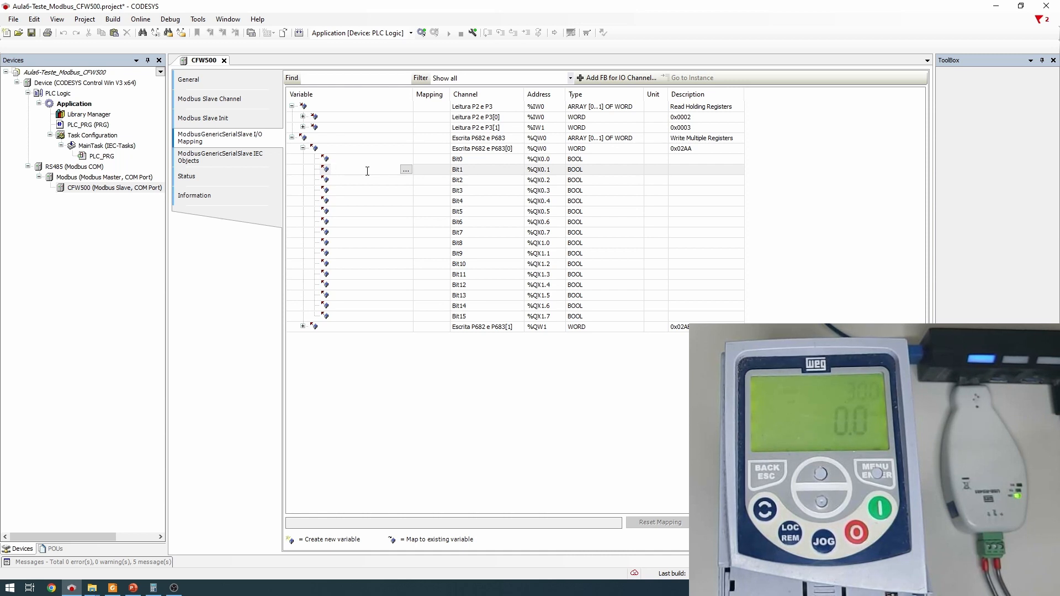
click(372, 190)
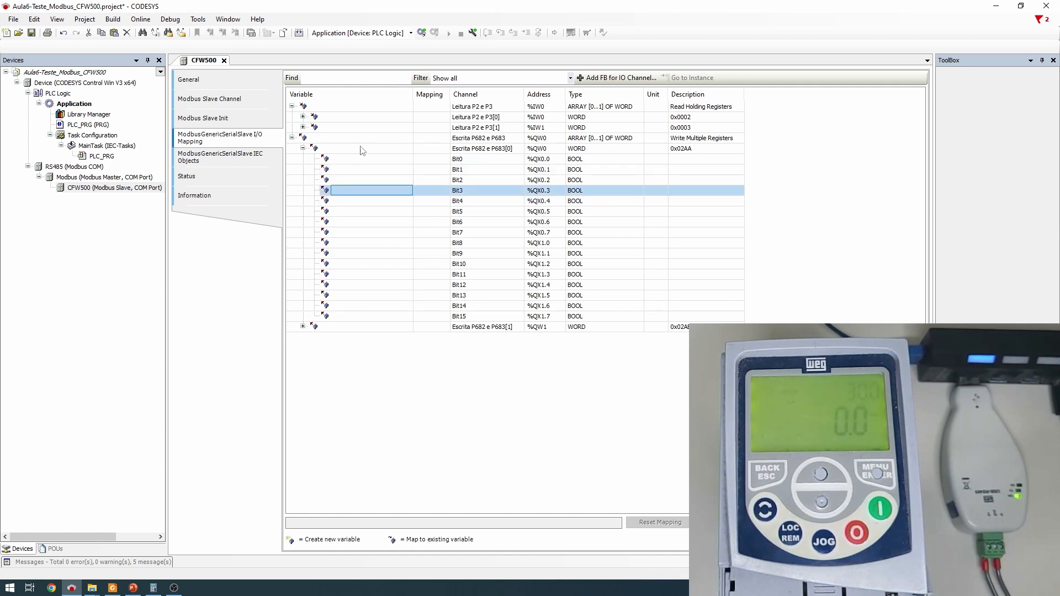
click(352, 171)
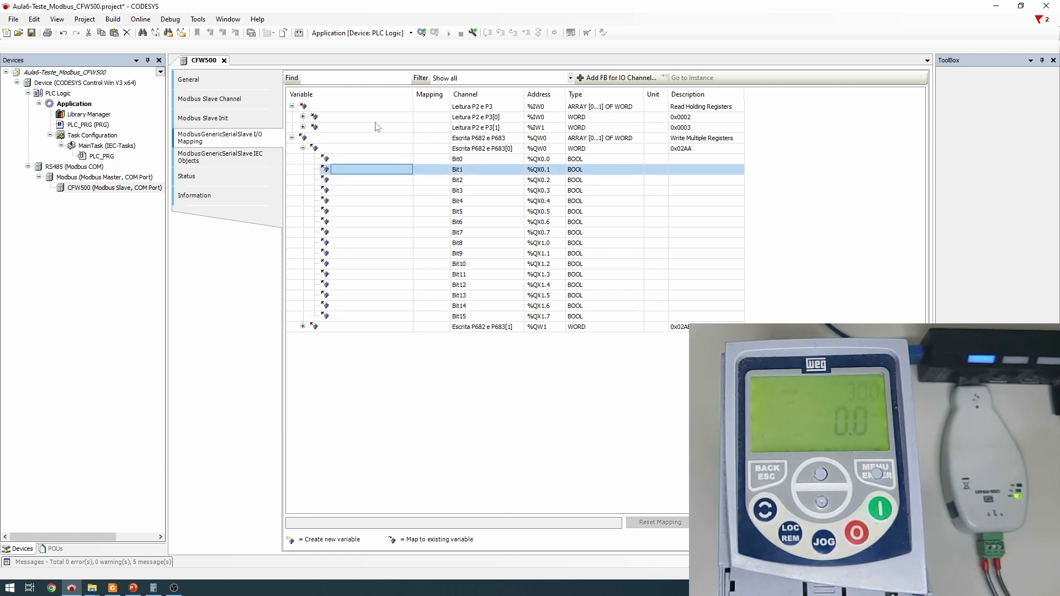
click(353, 171)
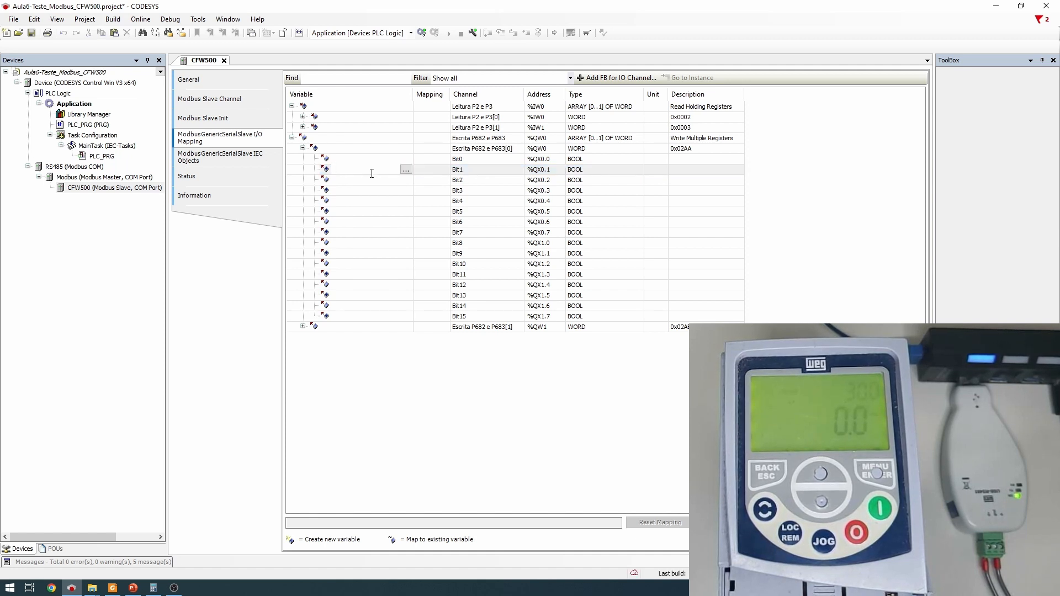
text(CFW500_)
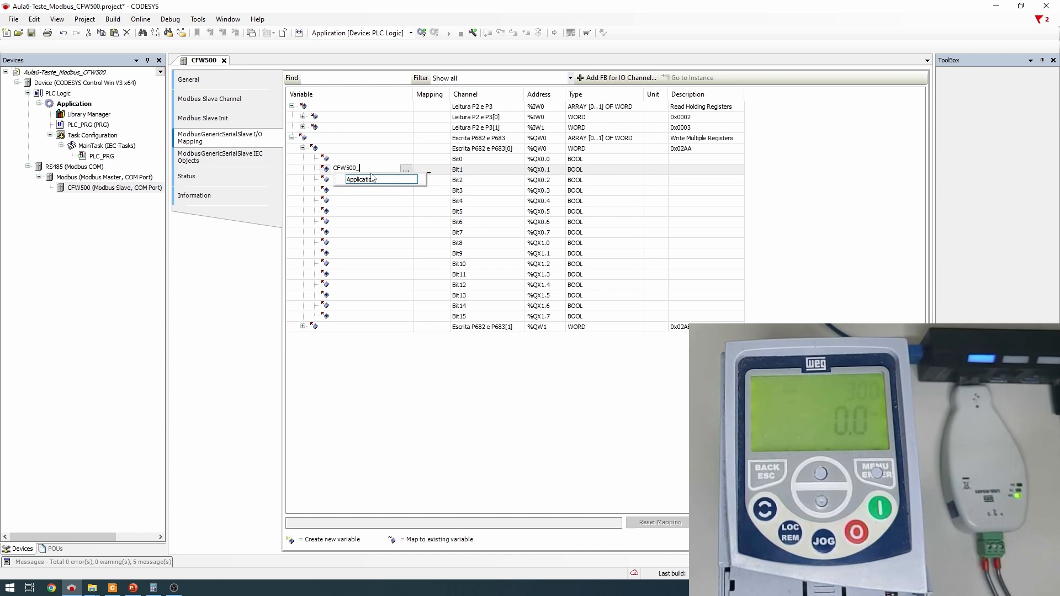
text(Habilita)
Map Bit0 to a new variable CFW500_Gira_Para and open PLC_PRG
click(367, 159)
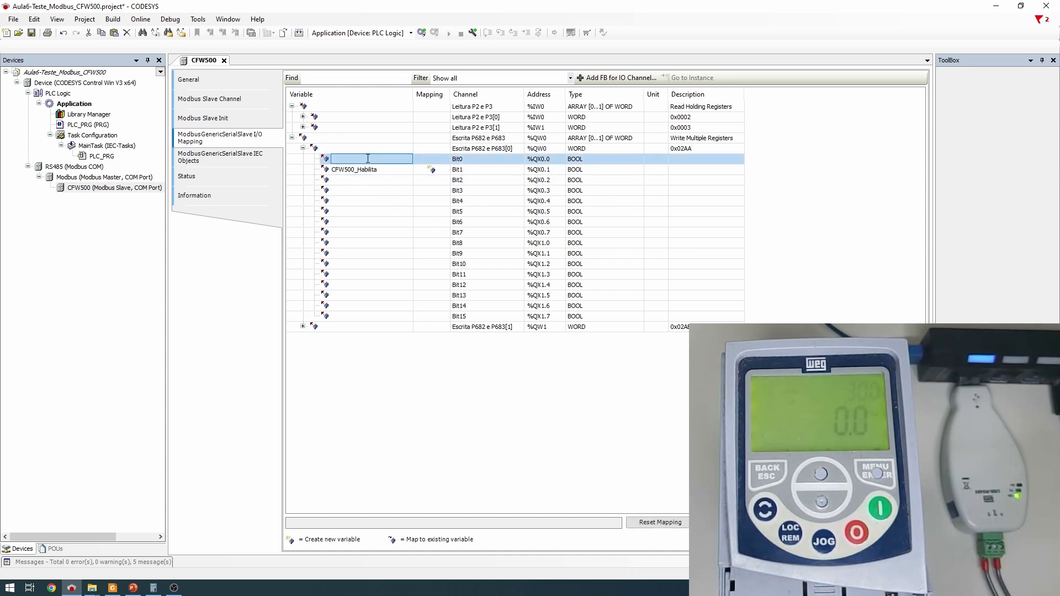
text(CFW500)
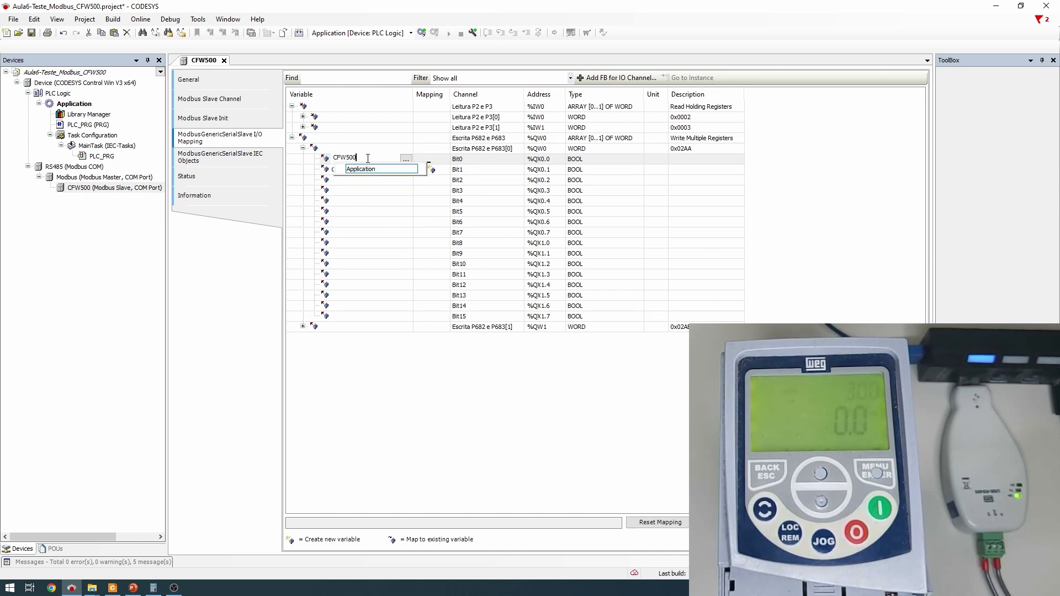
text(_Gira_Para)
key(Return)
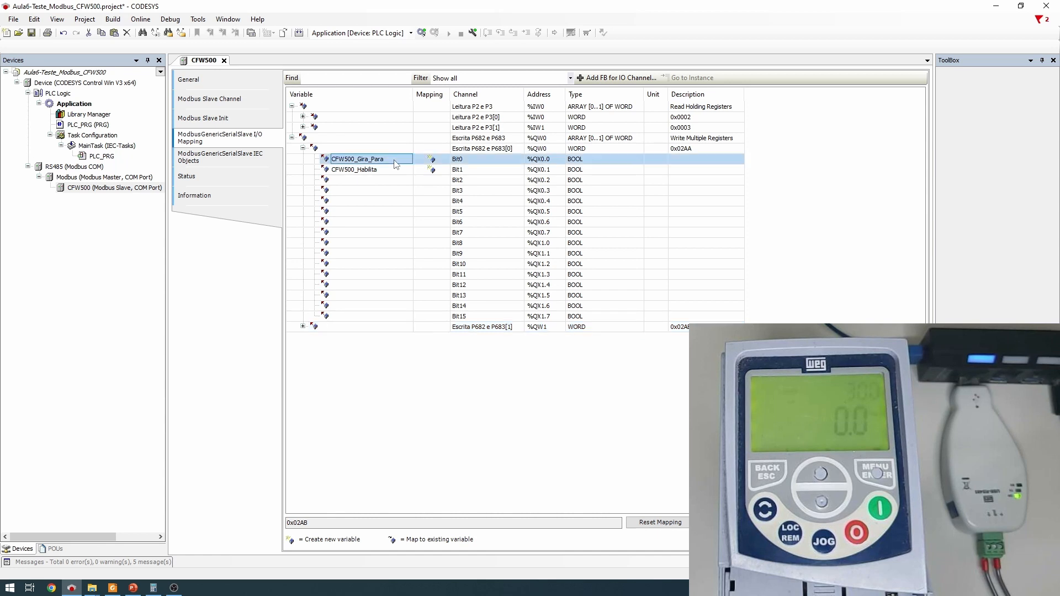
click(352, 328)
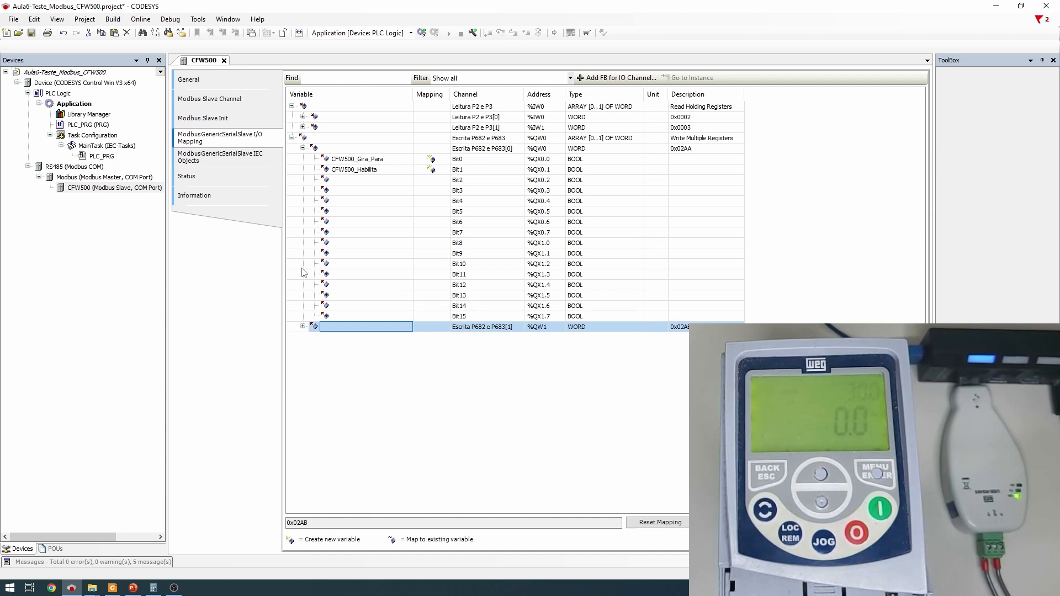
double_click(105, 157)
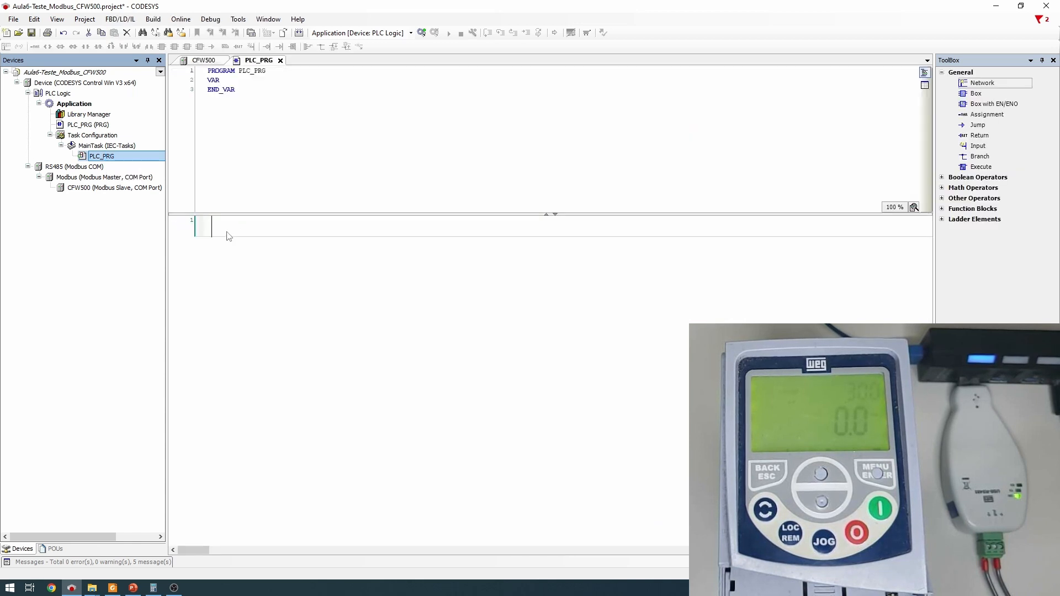
Add a coil assigned to CFW500_Habilita to network 1 of PLC_PRG
click(228, 231)
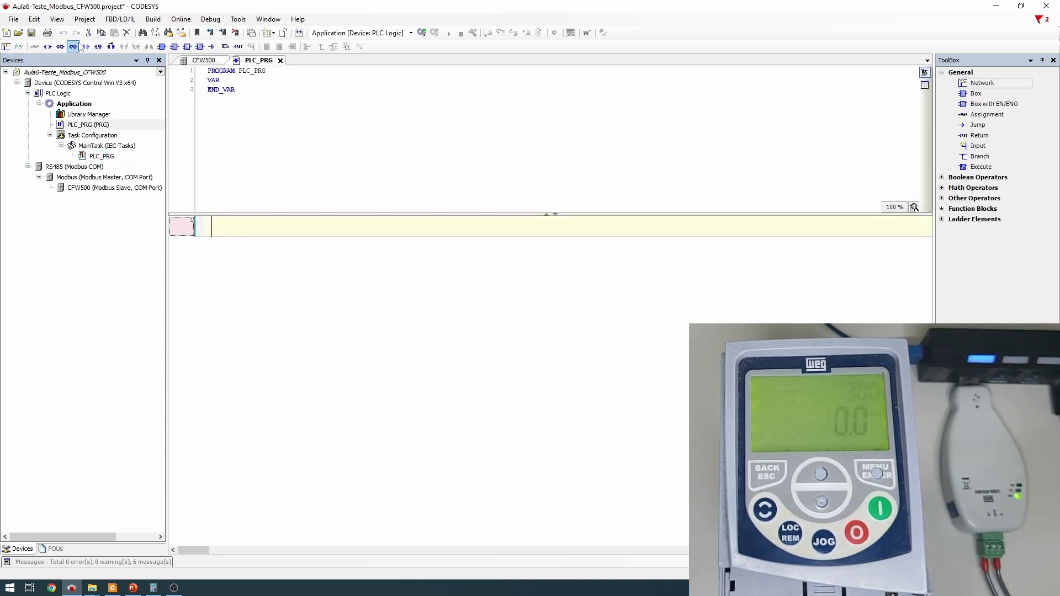
click(47, 49)
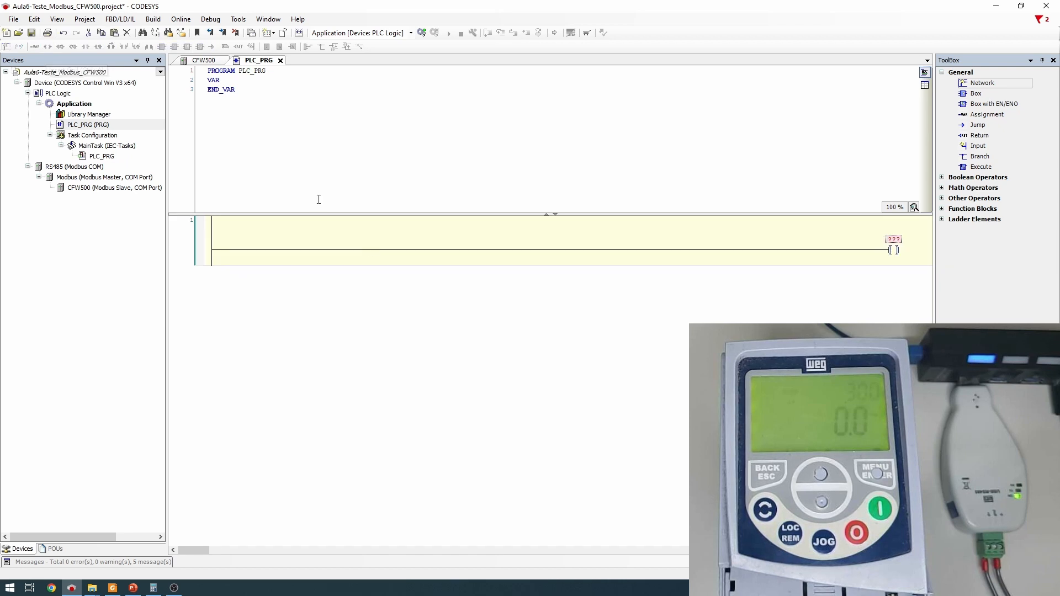
click(894, 239)
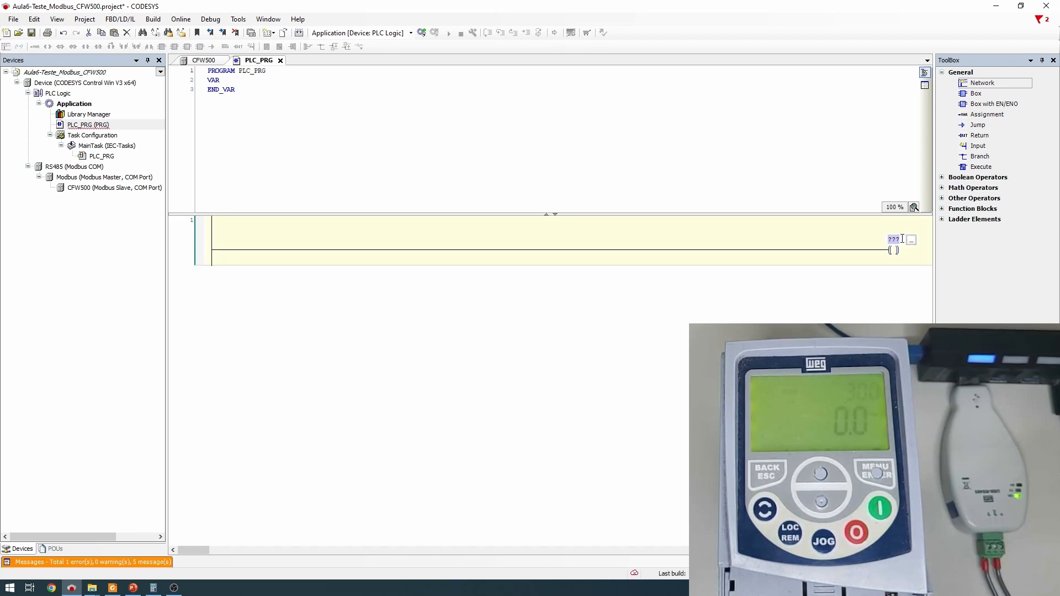
text(qFW)
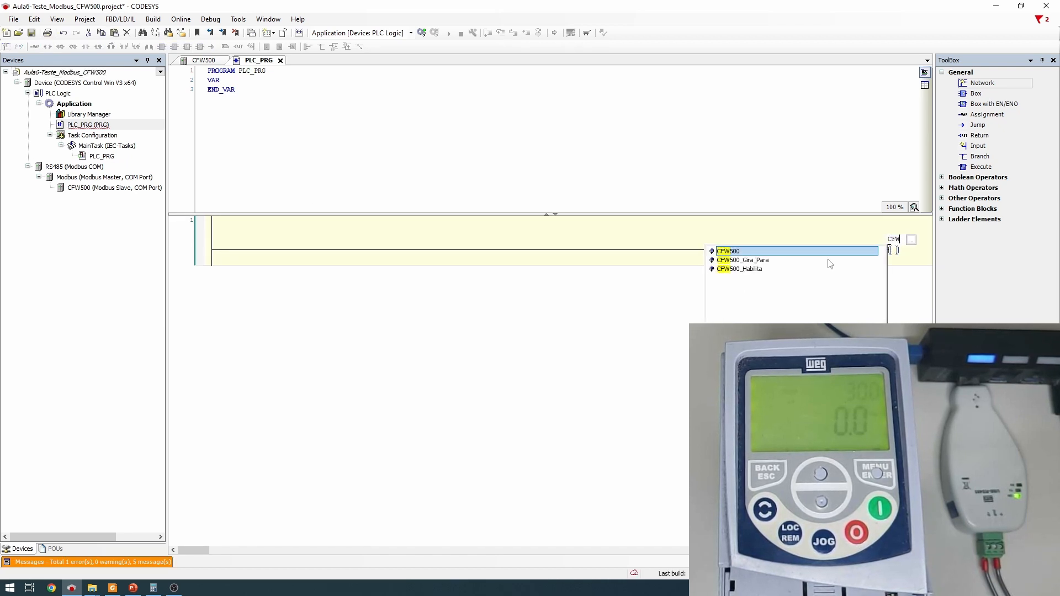
click(762, 270)
click(764, 270)
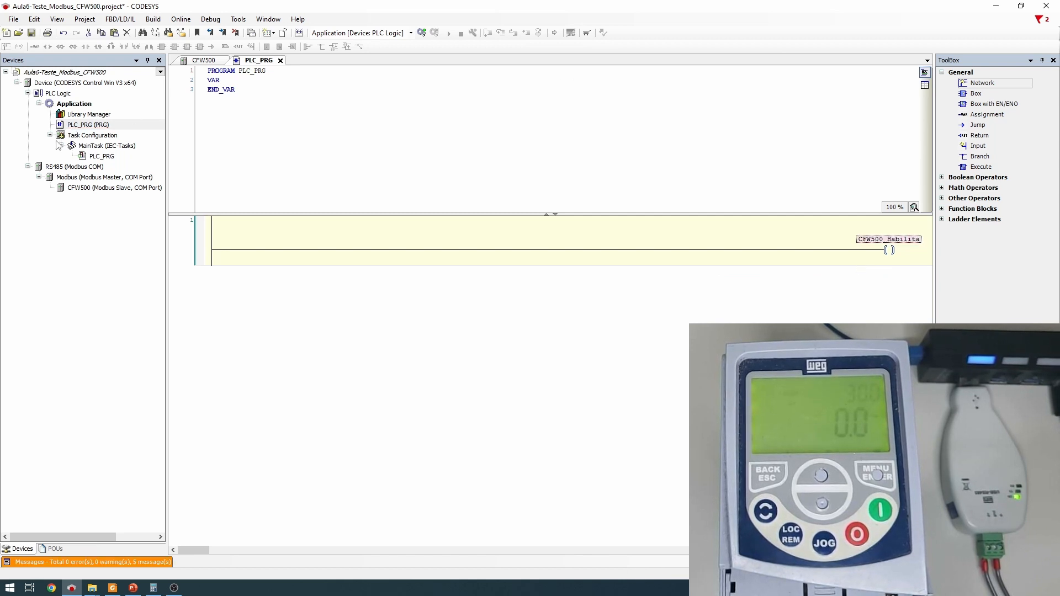
Check the CFW500 I/O mapping, then return to network 1 in PLC_PRG
double_click(112, 187)
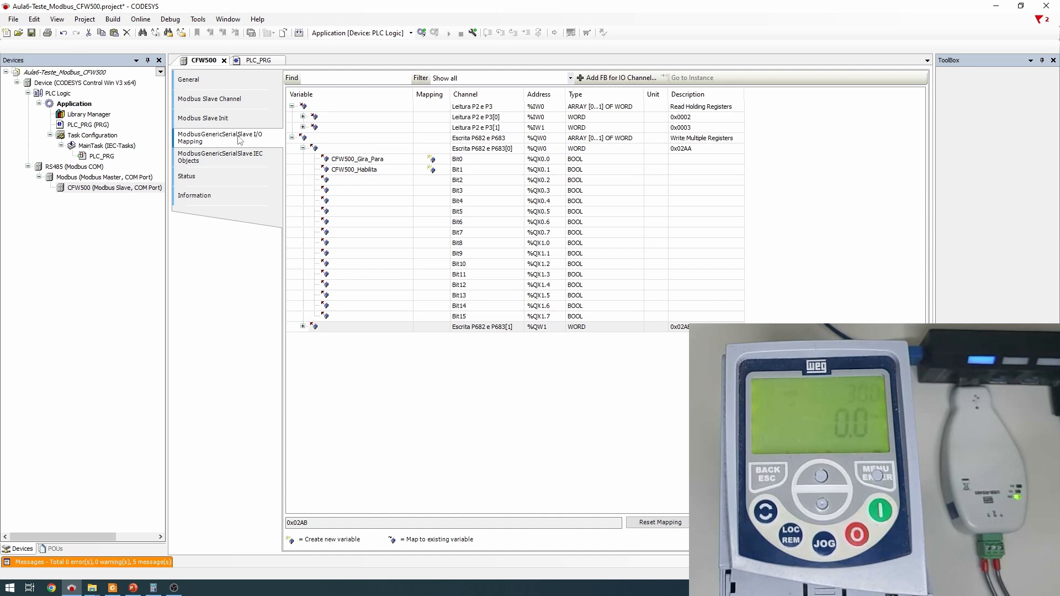
click(250, 60)
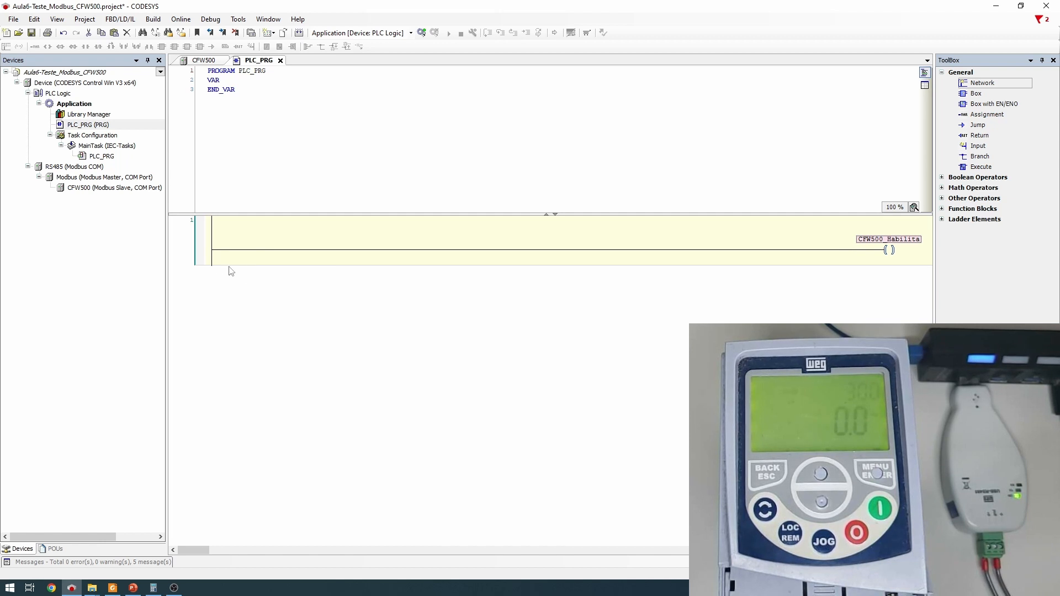
click(193, 258)
Insert a second network with a contact Bt_Gira, auto-declared as BOOL
right_click(185, 255)
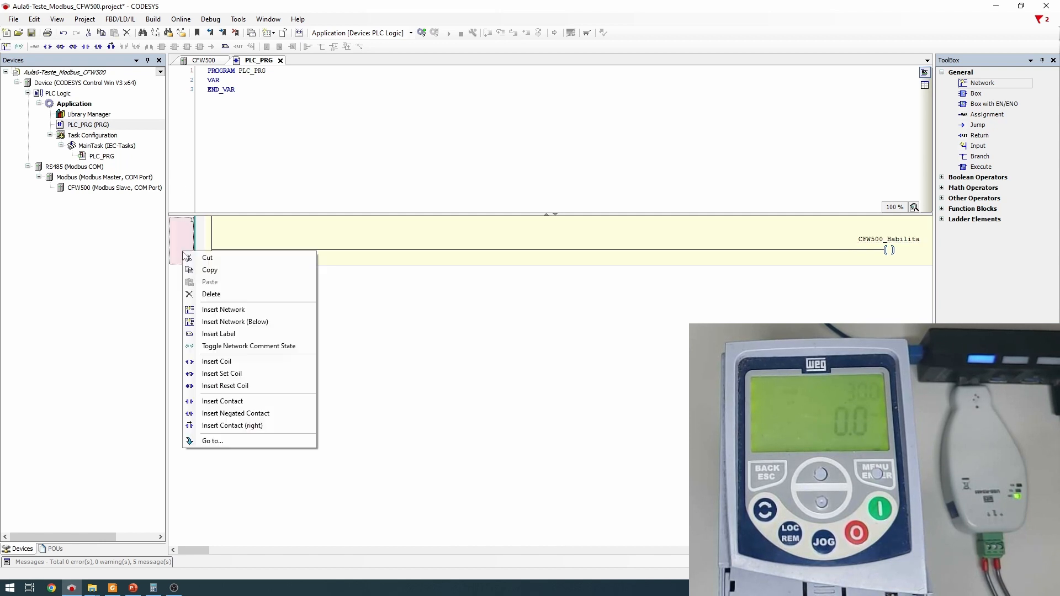
click(234, 322)
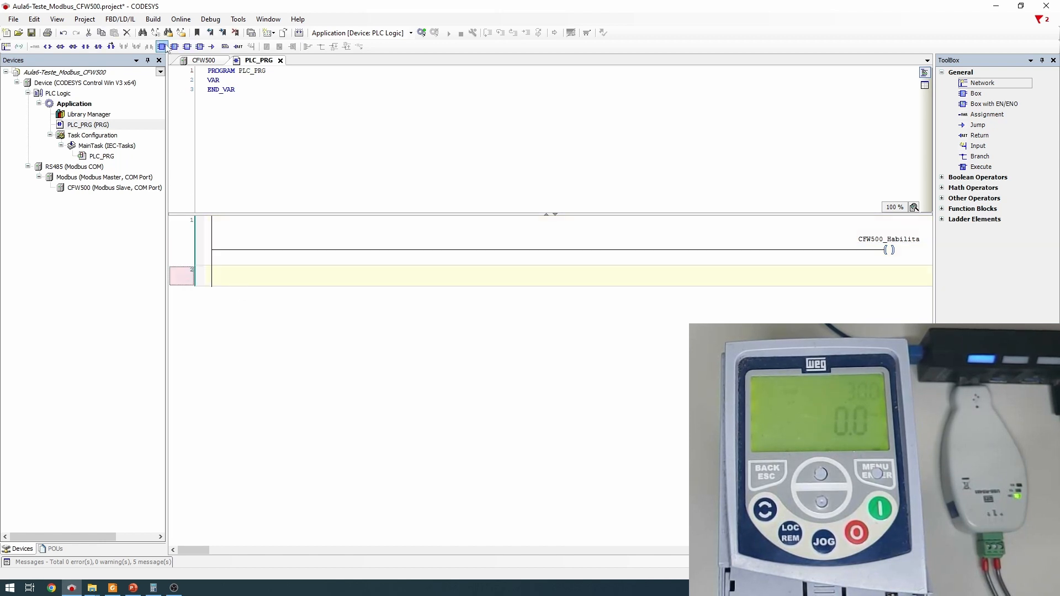
click(85, 46)
click(241, 289)
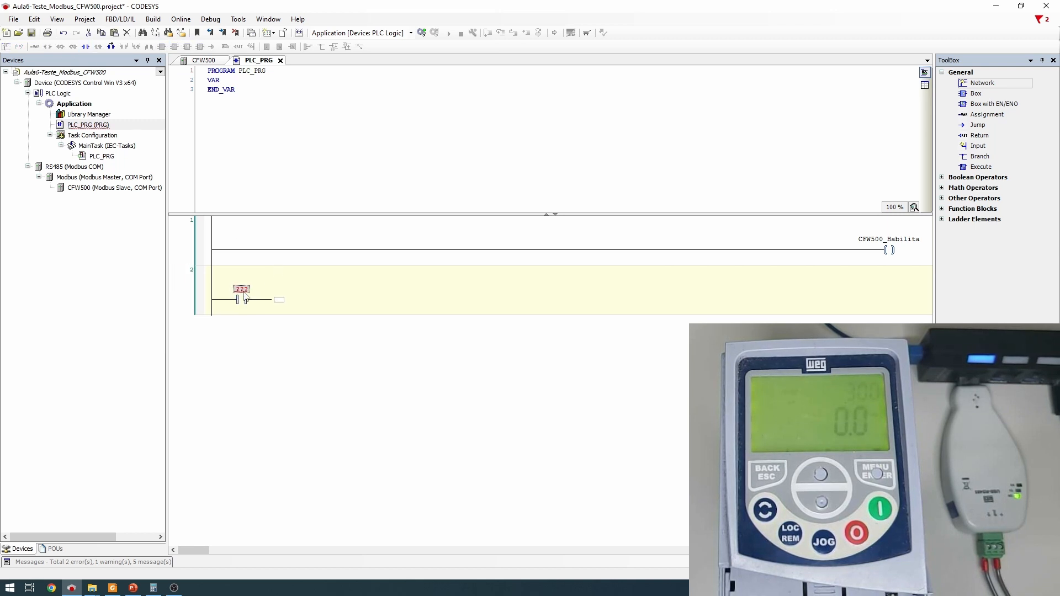
text(B)
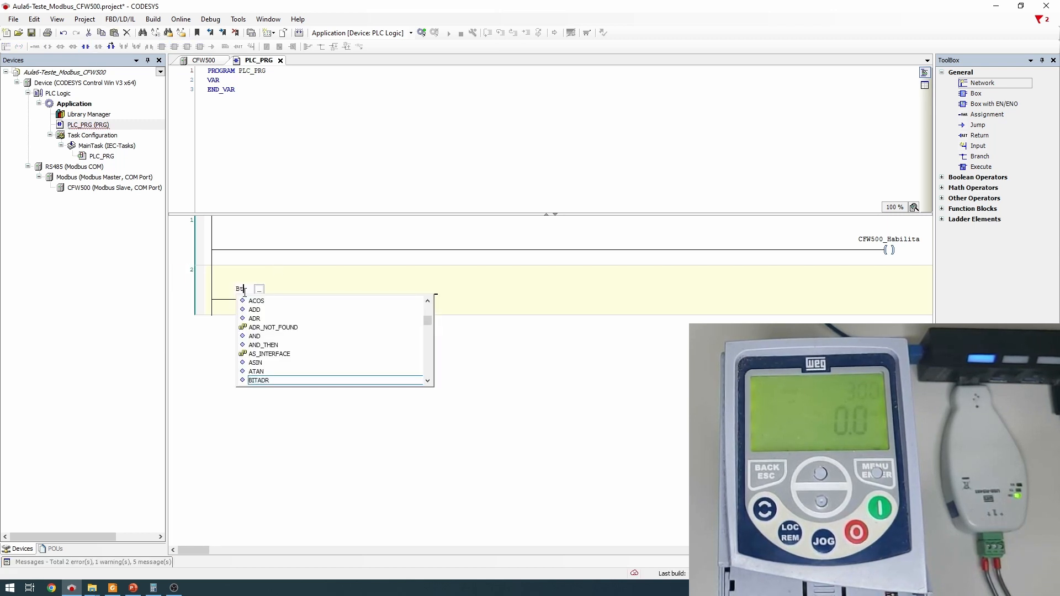
text(t_s)
key(BackSpace)
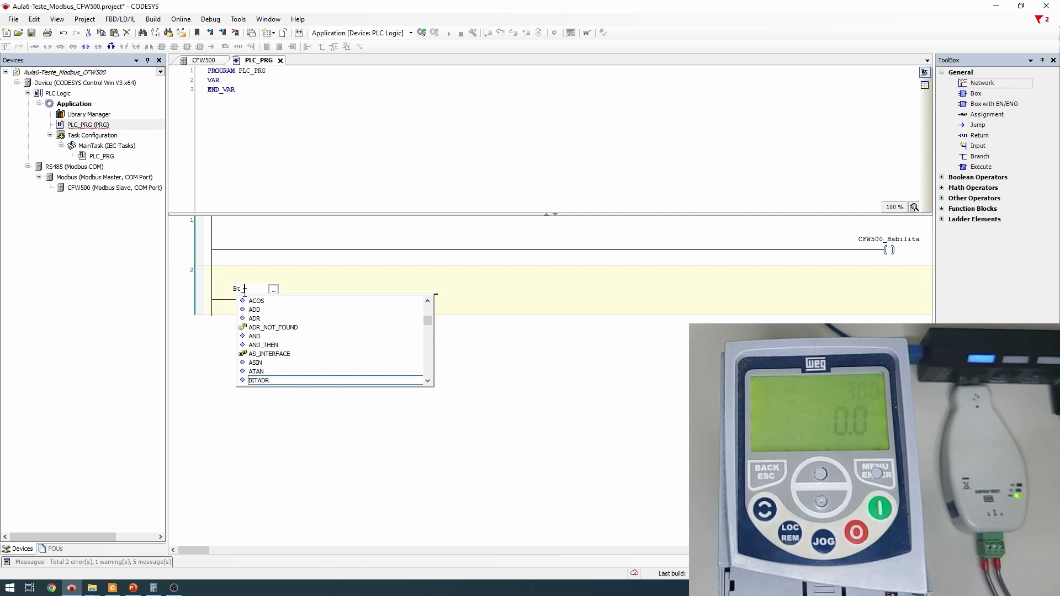
text(Gira)
key(Return)
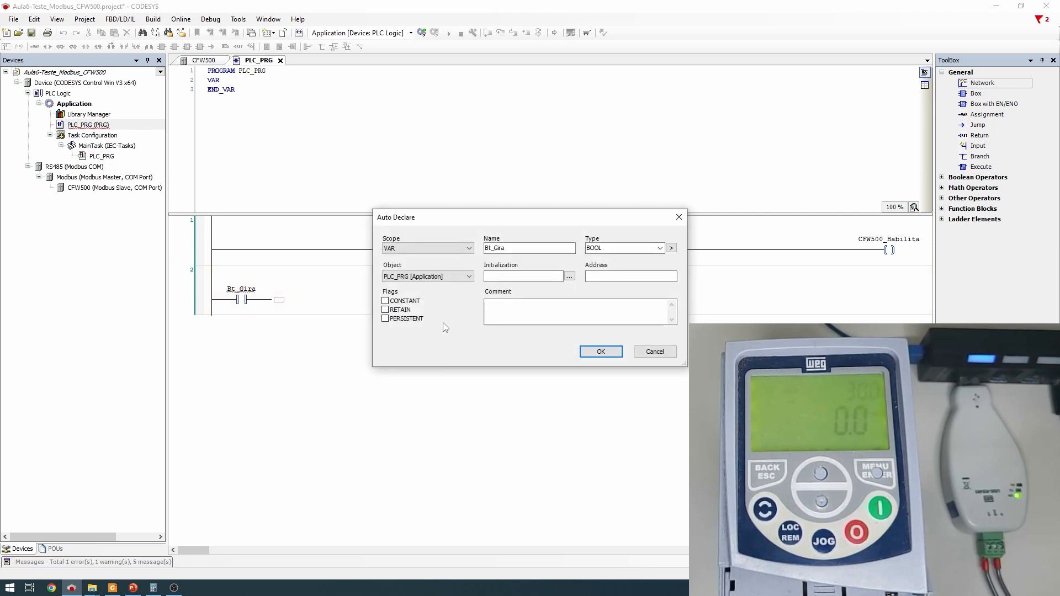
click(607, 352)
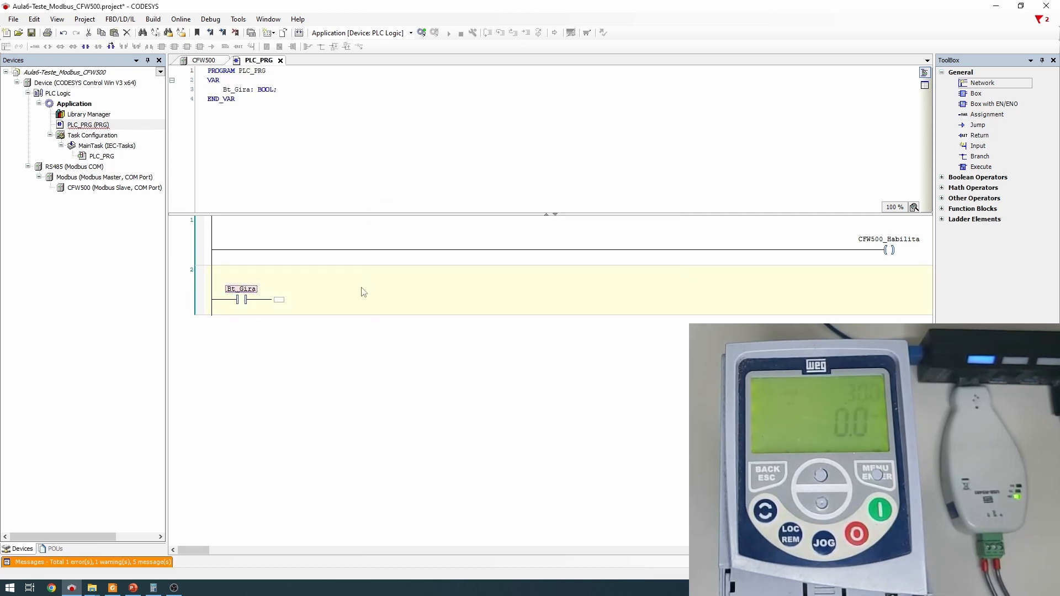
End the second rung with a CFW500_Gira_Para coil and log in to the device
click(278, 301)
key(ctrl+a)
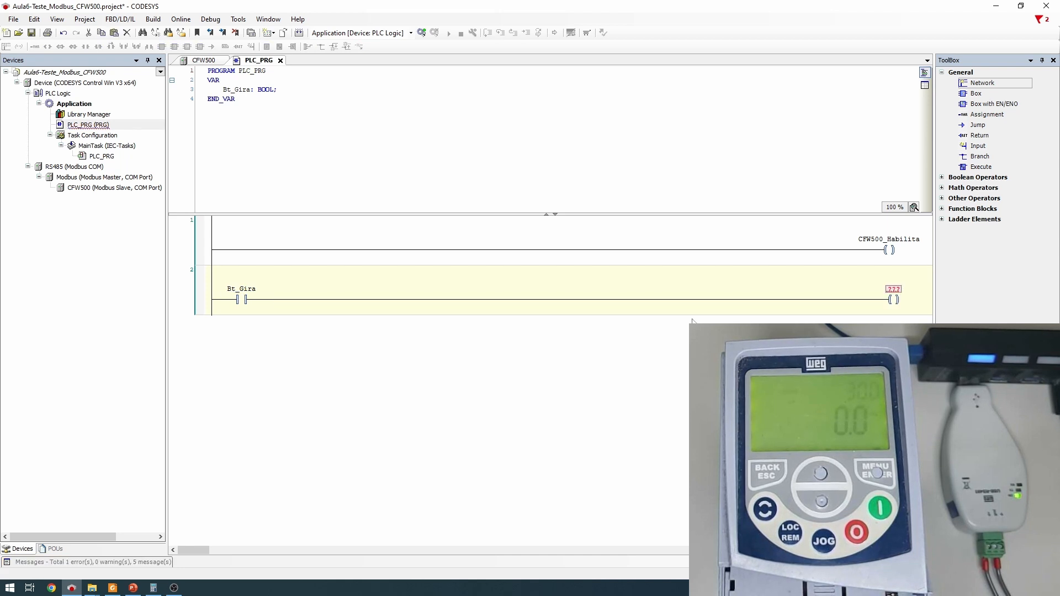
click(893, 289)
text(cfw)
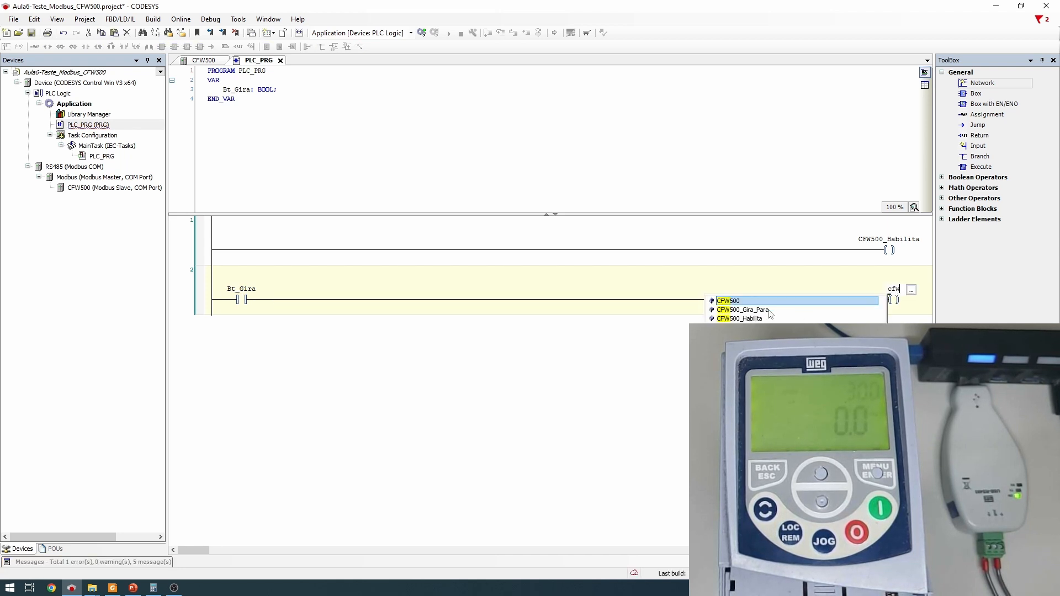
click(767, 310)
key(Return)
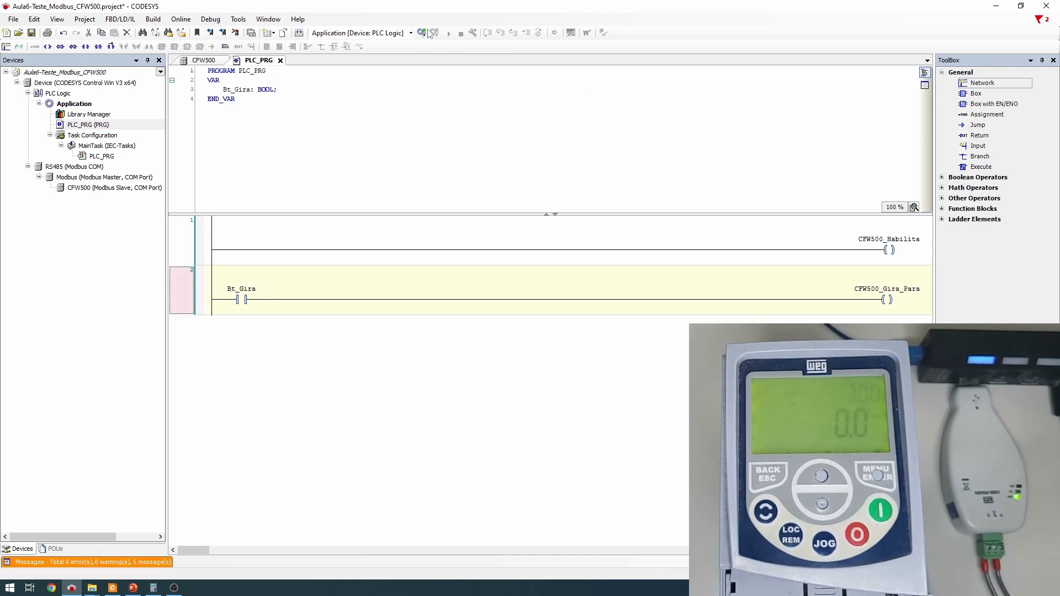
click(421, 33)
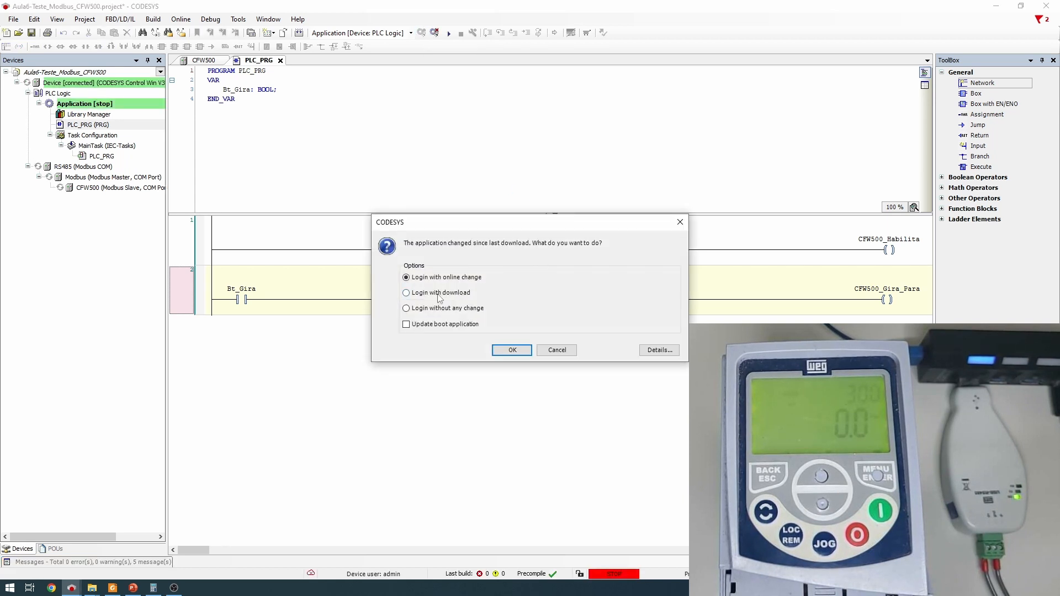
Log in with download and start the application on the device
click(439, 293)
click(512, 350)
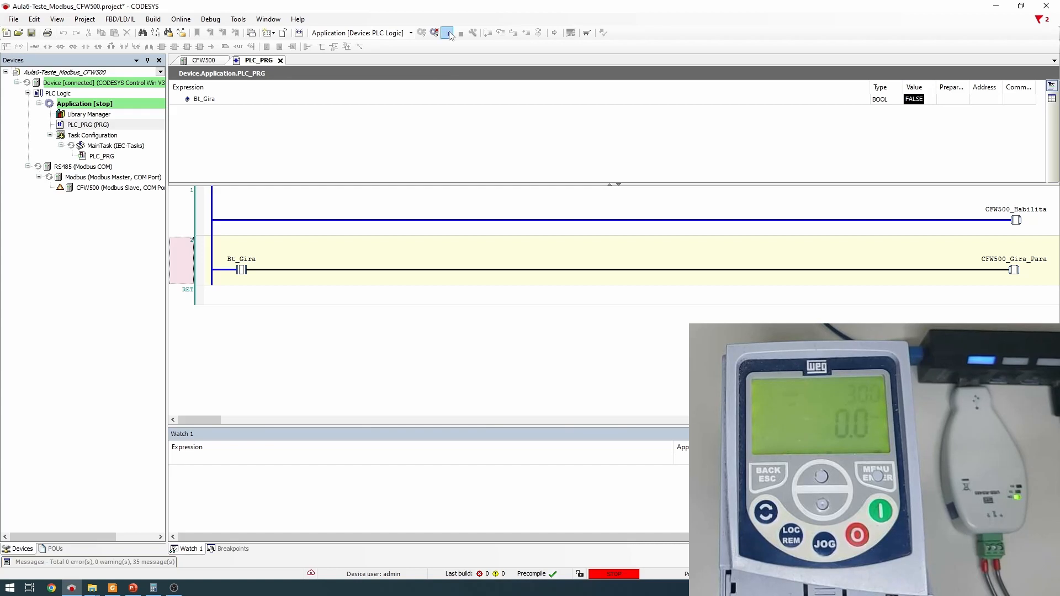
click(448, 34)
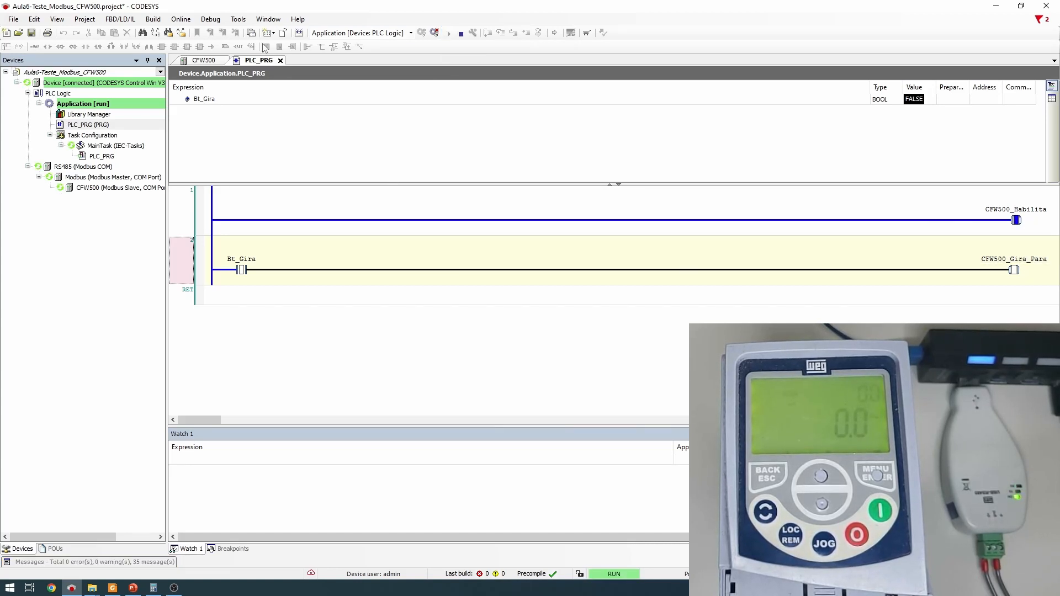
Write a new value to the Escrita P682 e P683[1] word (%QW1) in the CFW500 I/O mapping
click(202, 61)
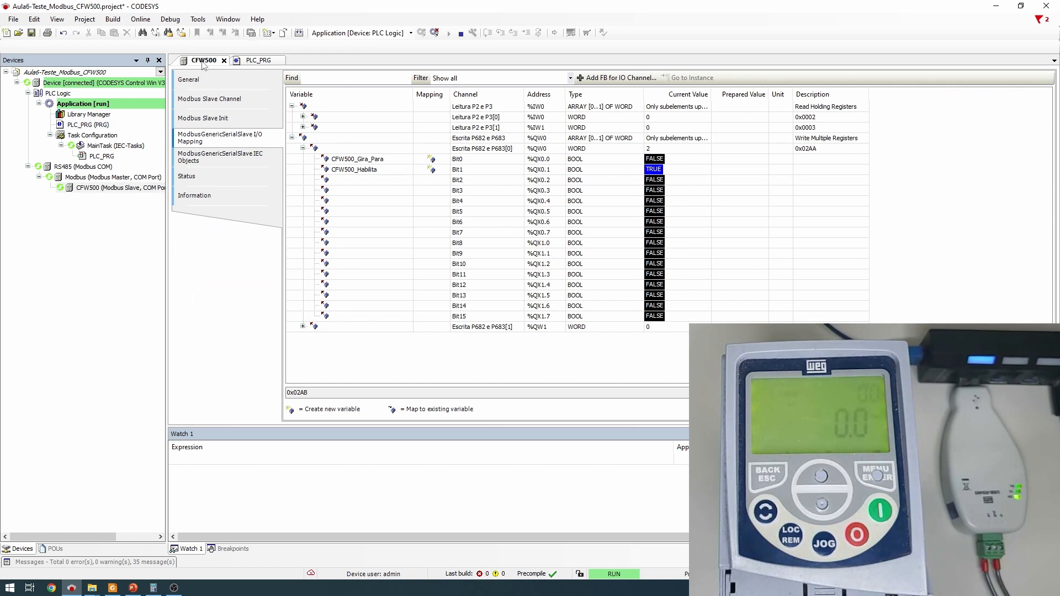
click(621, 328)
click(663, 329)
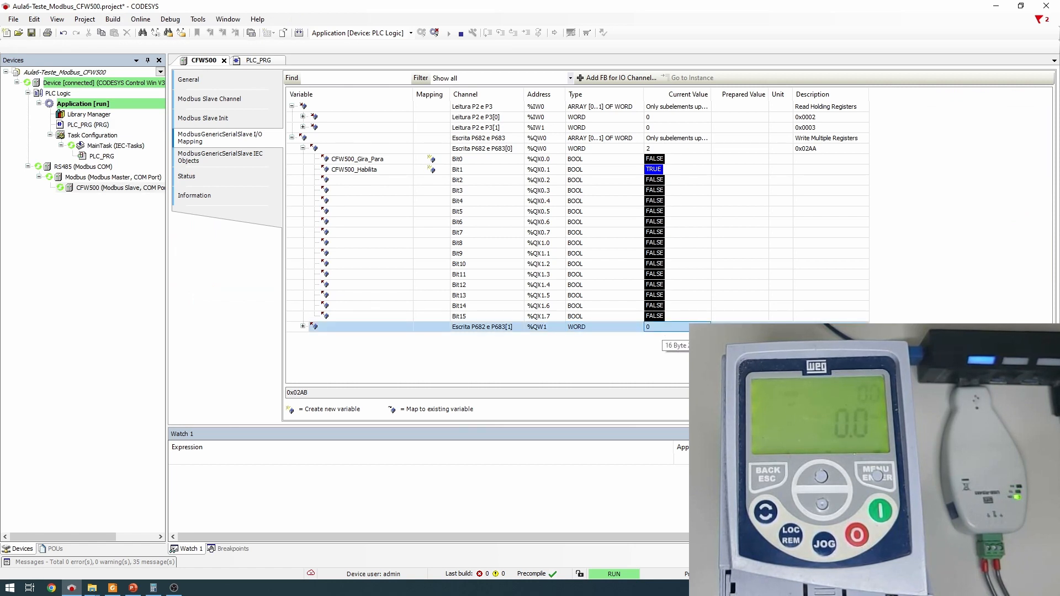
click(731, 327)
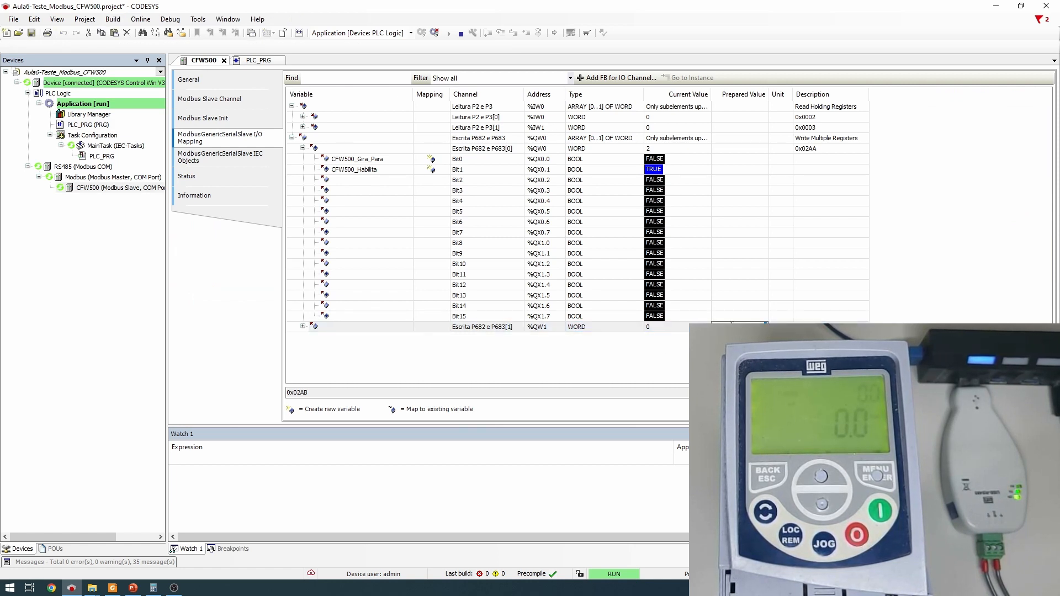
text(8)
key(Return)
key(ctrl+F7)
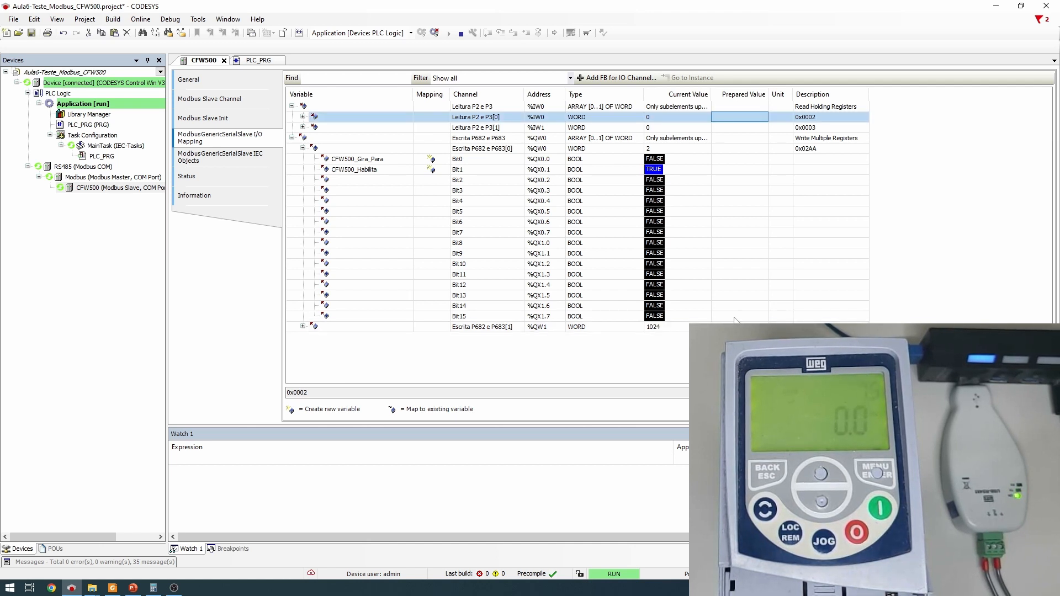
click(259, 61)
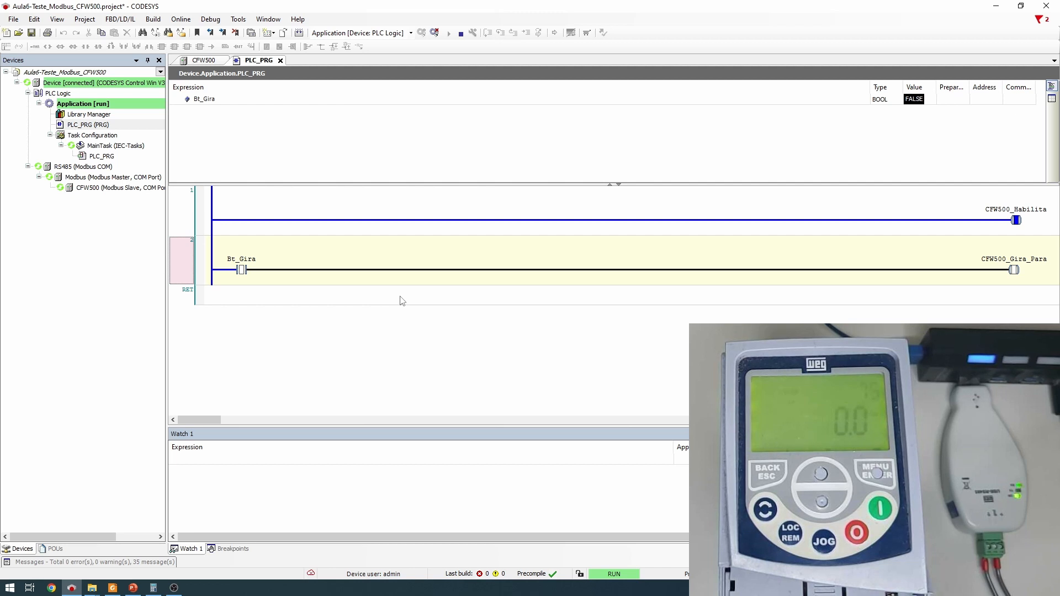
Write Bt_Gira TRUE to run the CFW500 at 7.5, then FALSE to stop it
click(243, 269)
double_click(243, 270)
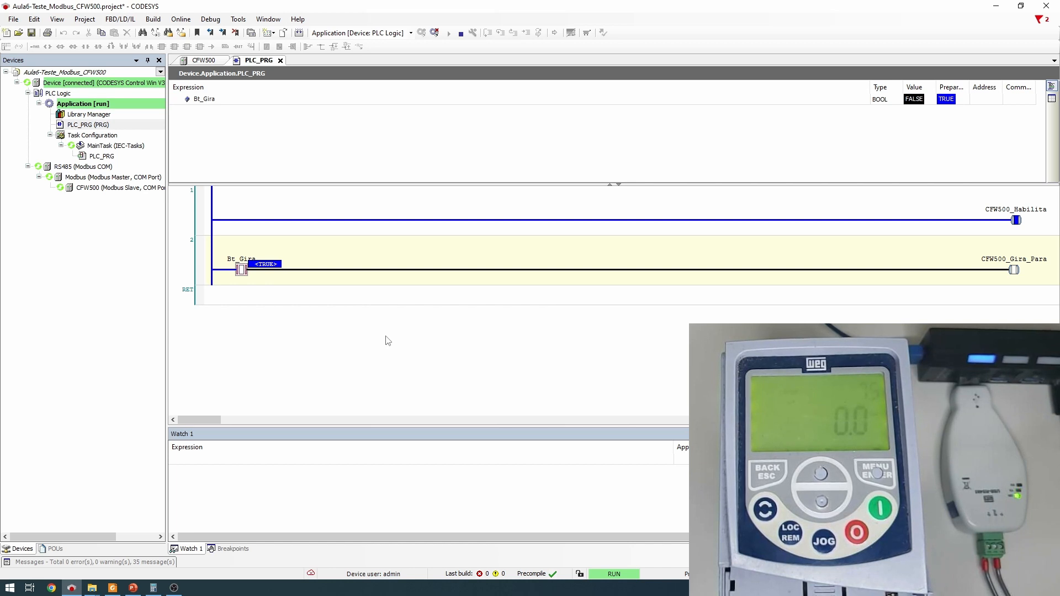
key(ctrl+F7)
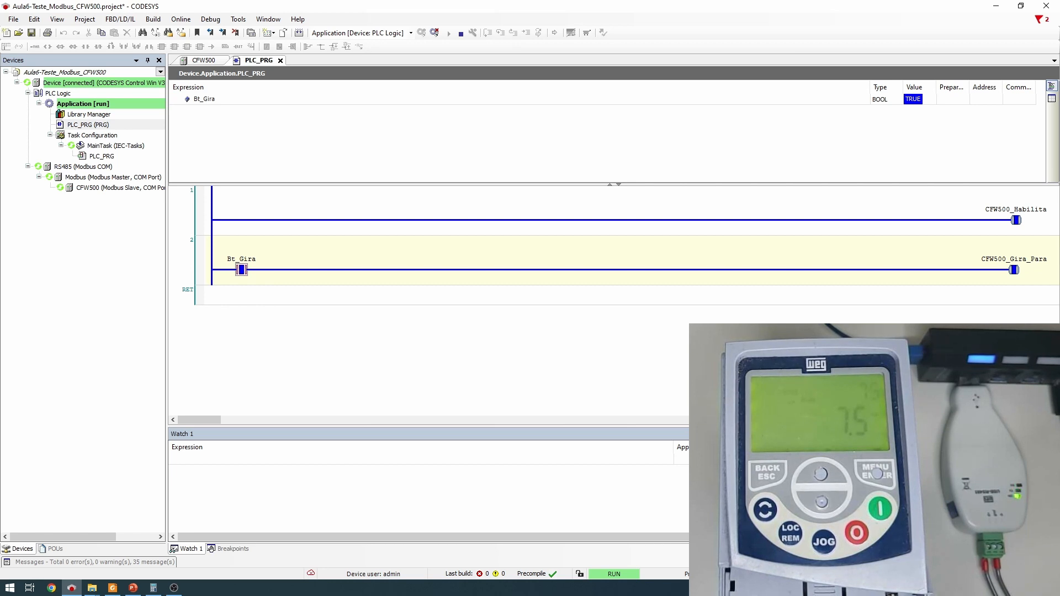
double_click(242, 270)
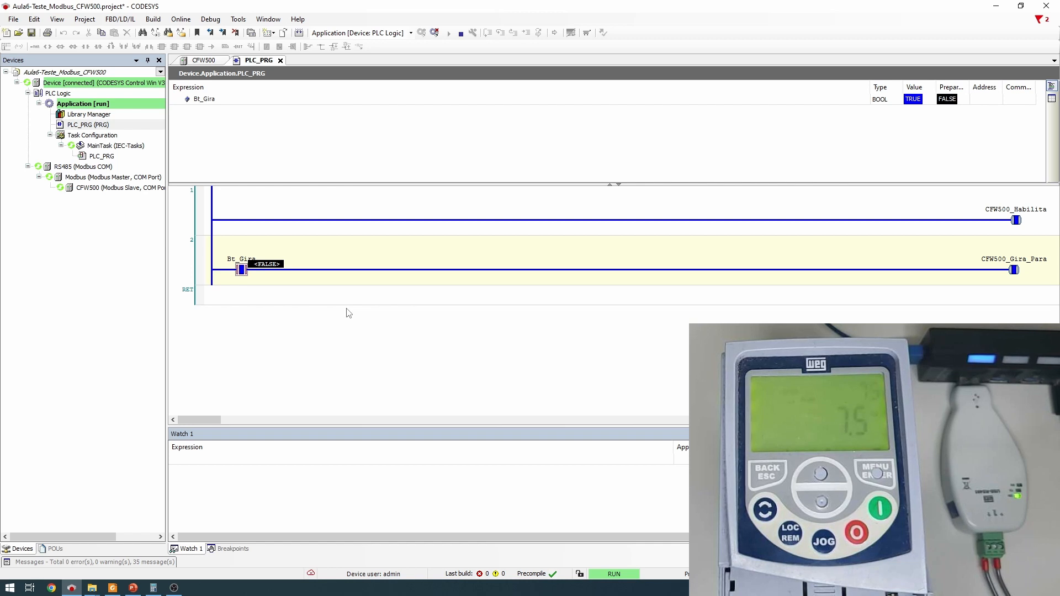
key(ctrl+F7)
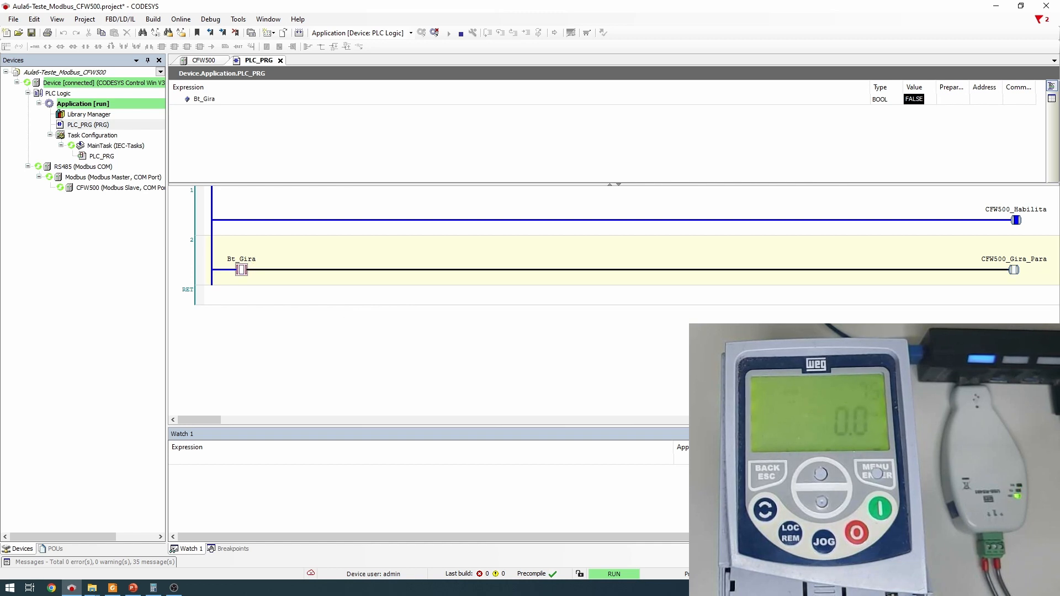